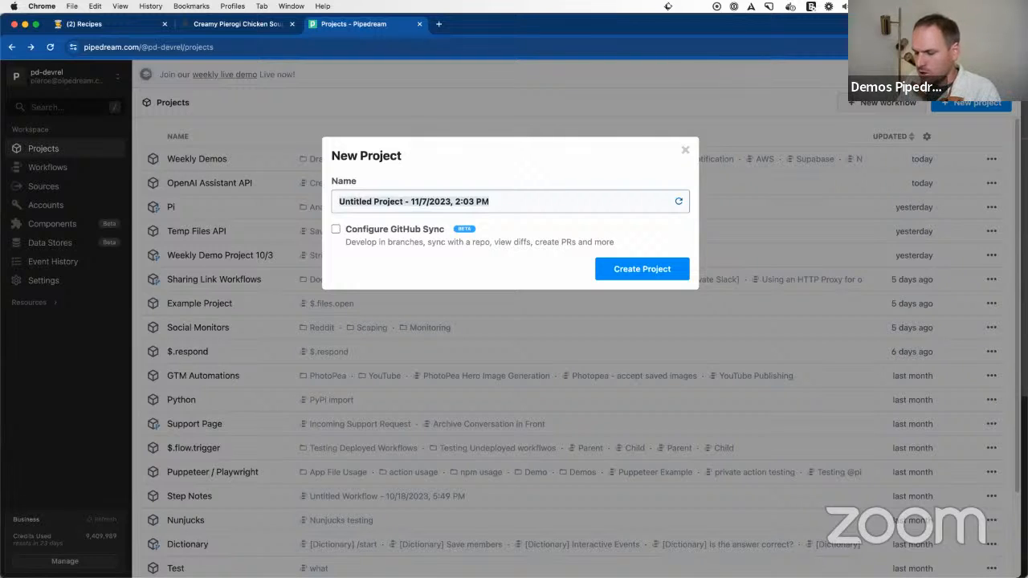
# Step: Create a project named Recipes Backuper without GitHub sync
pyautogui.write('Rece')
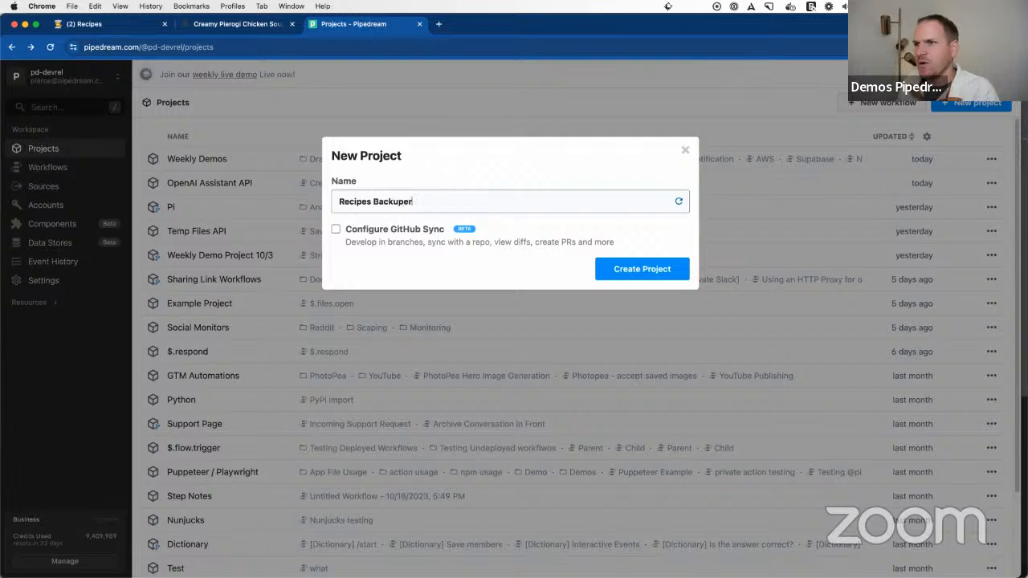
pyautogui.click(627, 269)
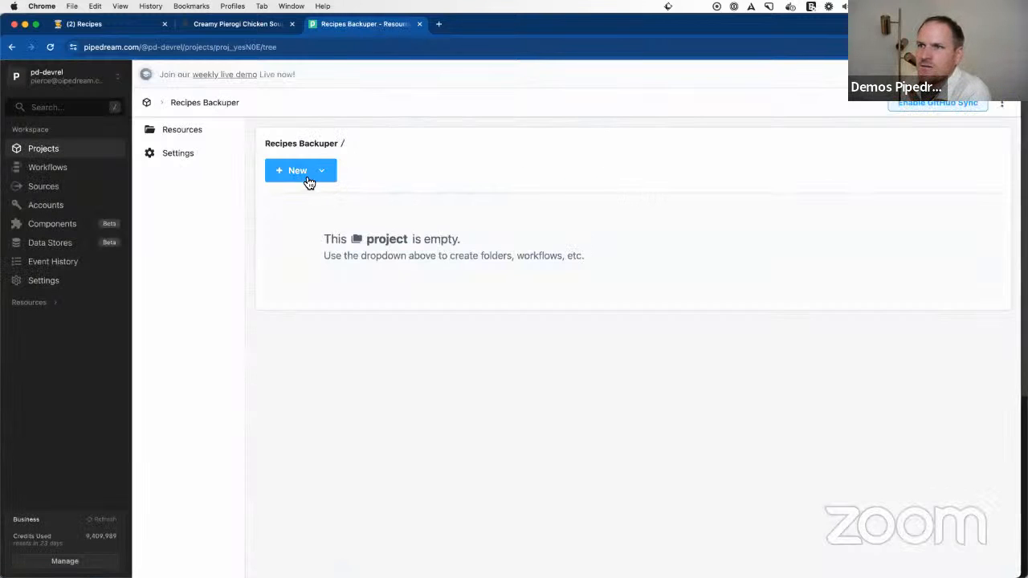
pyautogui.click(308, 180)
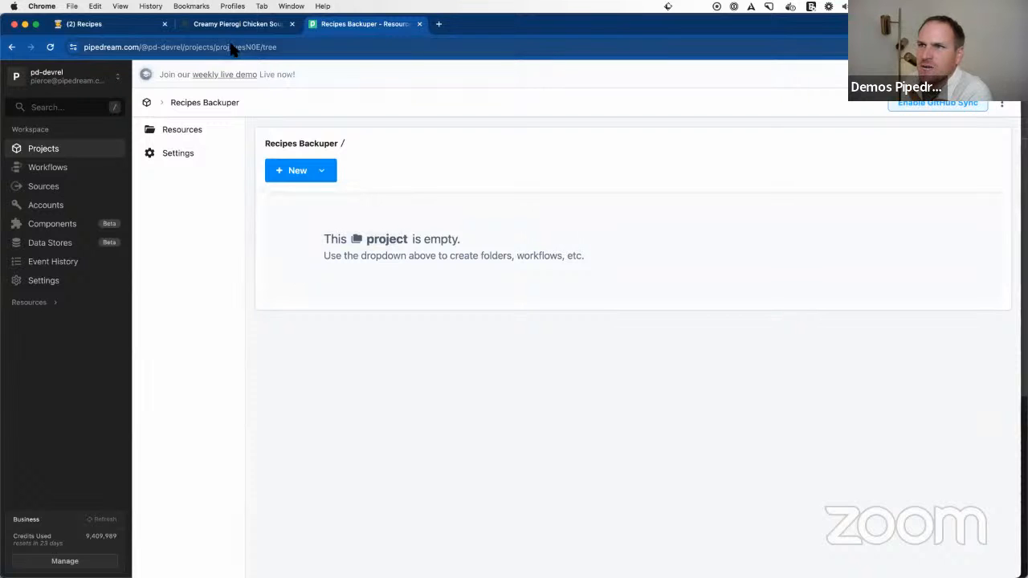
# Step: Examine the Creamy Pierogi Chicken Soup page, including its article text, recipe card, ingredients and instructions
pyautogui.hotkey('ctrl', 'shift', 'Tab')
pyautogui.scroll(-10, 415, 284)
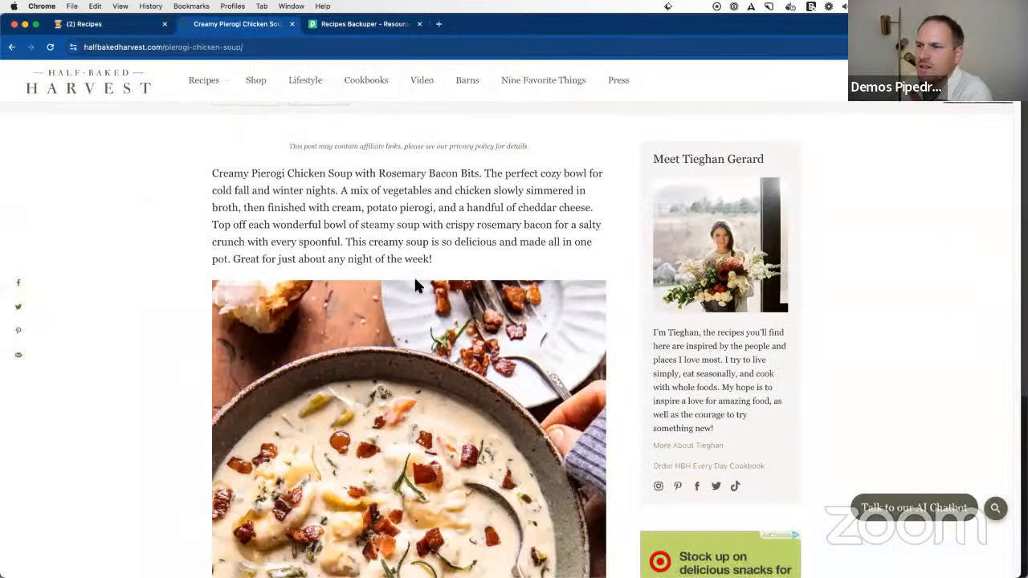
pyautogui.scroll(-15, 419, 288)
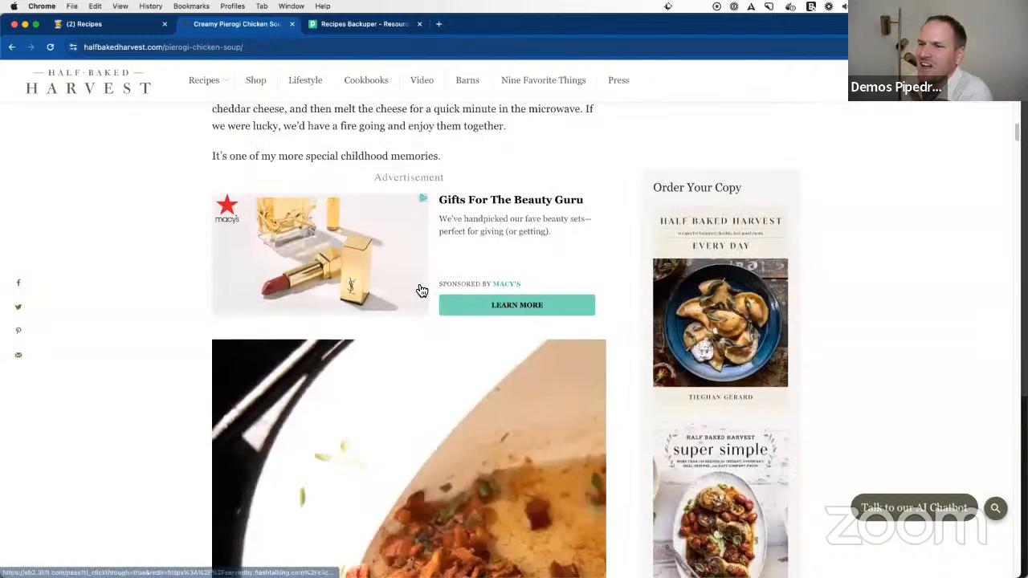
pyautogui.scroll(-15, 416, 283)
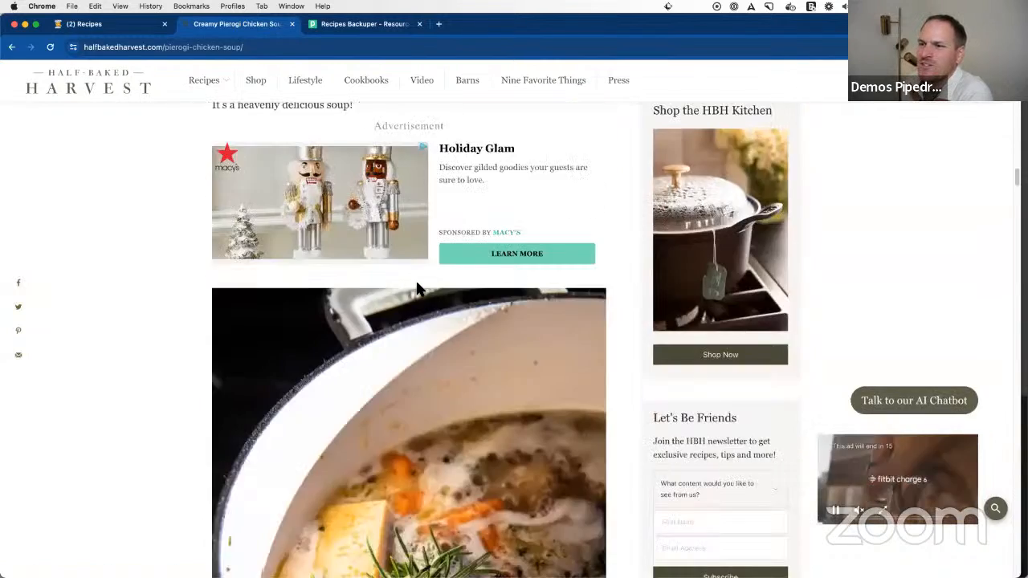
pyautogui.scroll(-20, 416, 289)
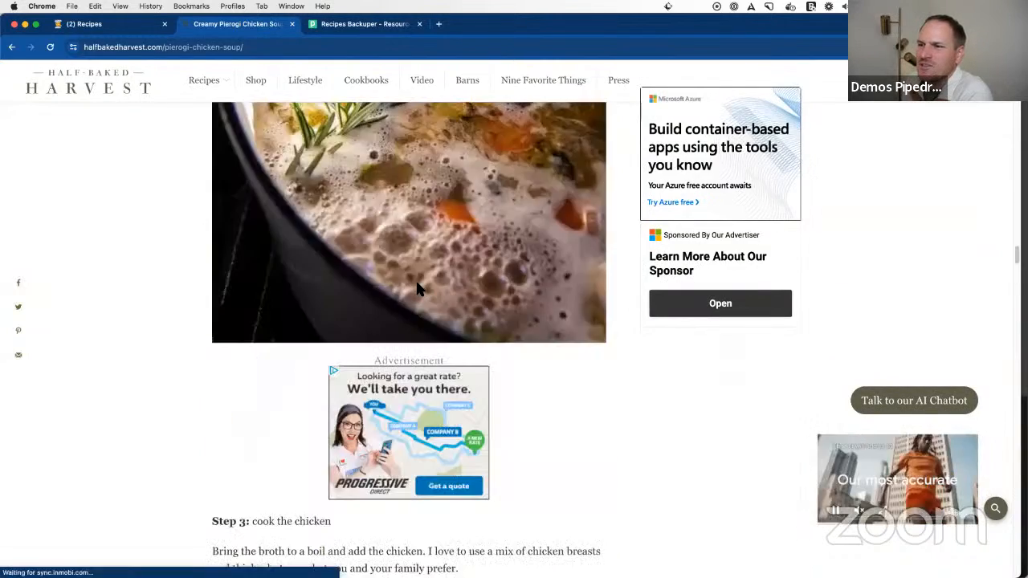
pyautogui.scroll(-15, 416, 292)
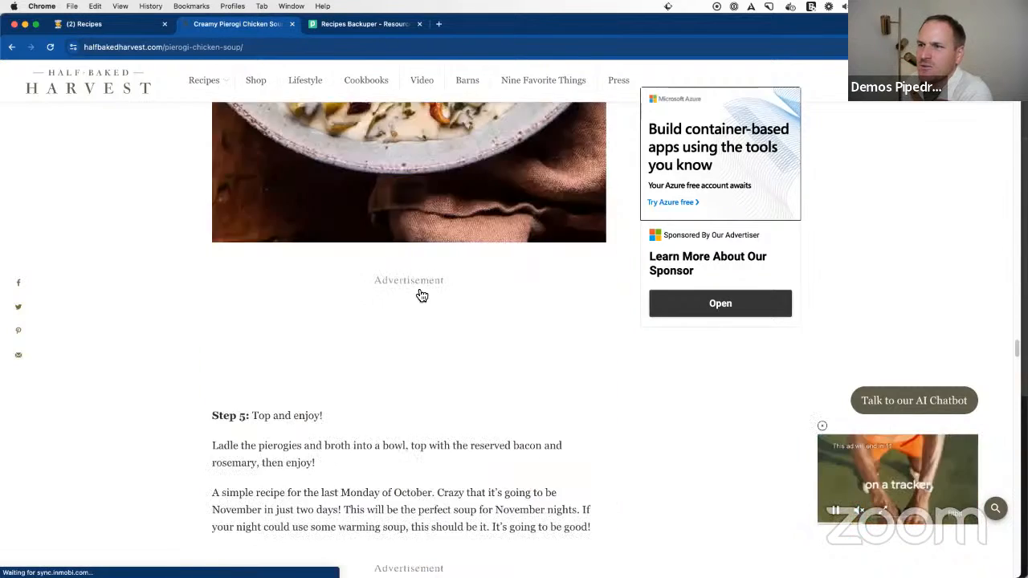
pyautogui.scroll(-20, 416, 292)
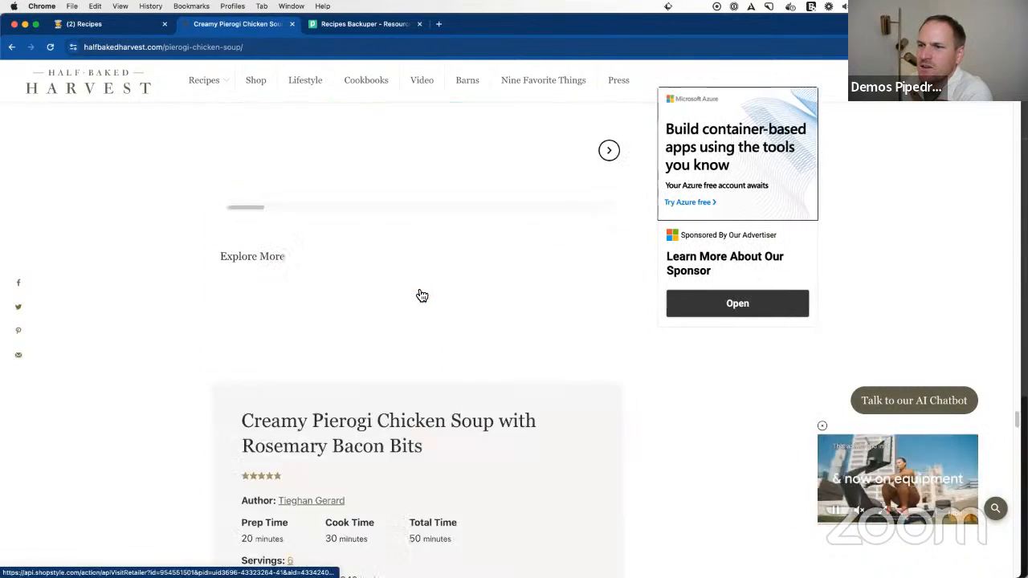
pyautogui.scroll(2, 372, 234)
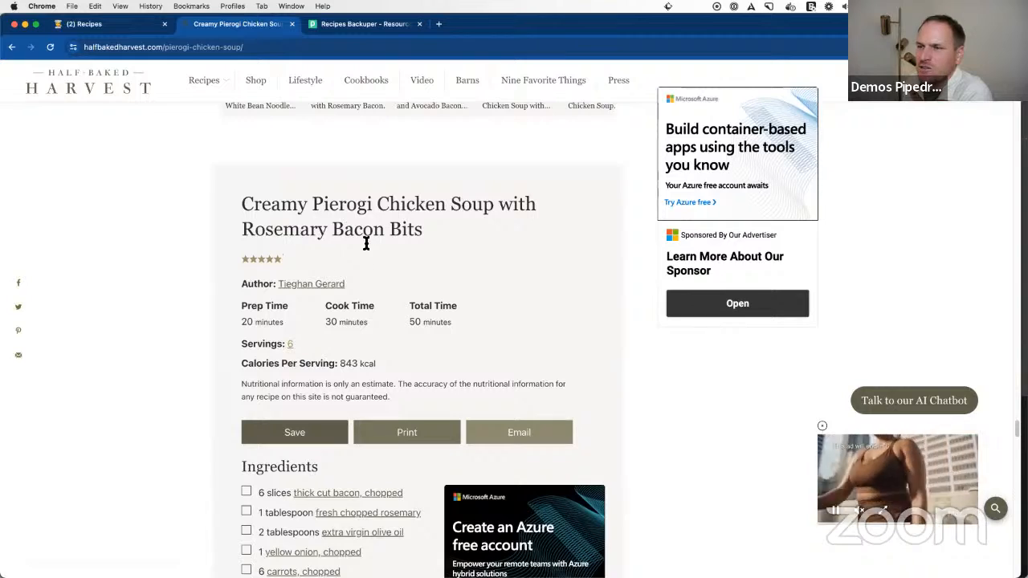
pyautogui.scroll(-5, 369, 241)
pyautogui.scroll(3, 308, 280)
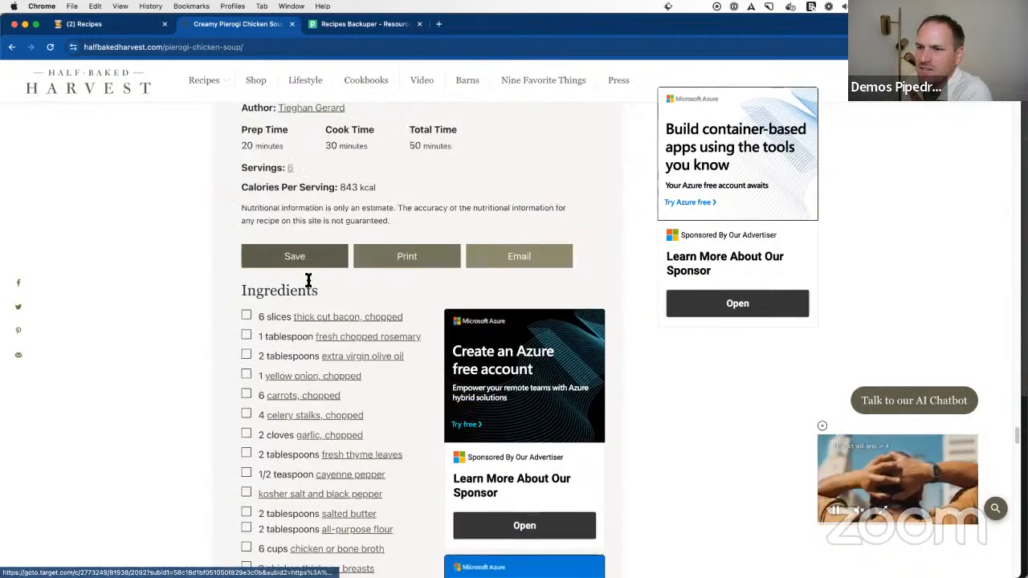
pyautogui.scroll(-5, 332, 282)
pyautogui.scroll(-4, 328, 278)
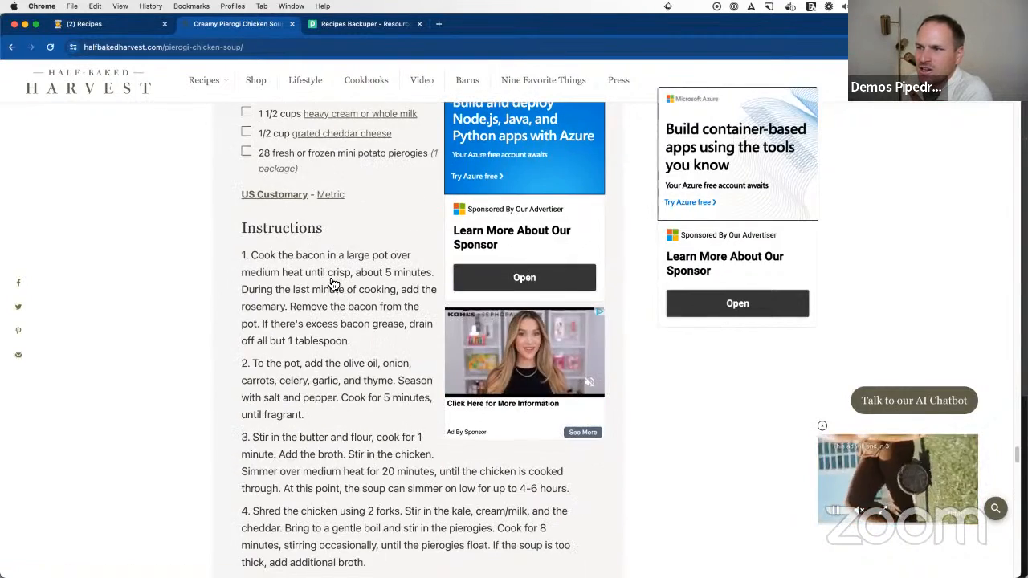
pyautogui.scroll(8, 328, 279)
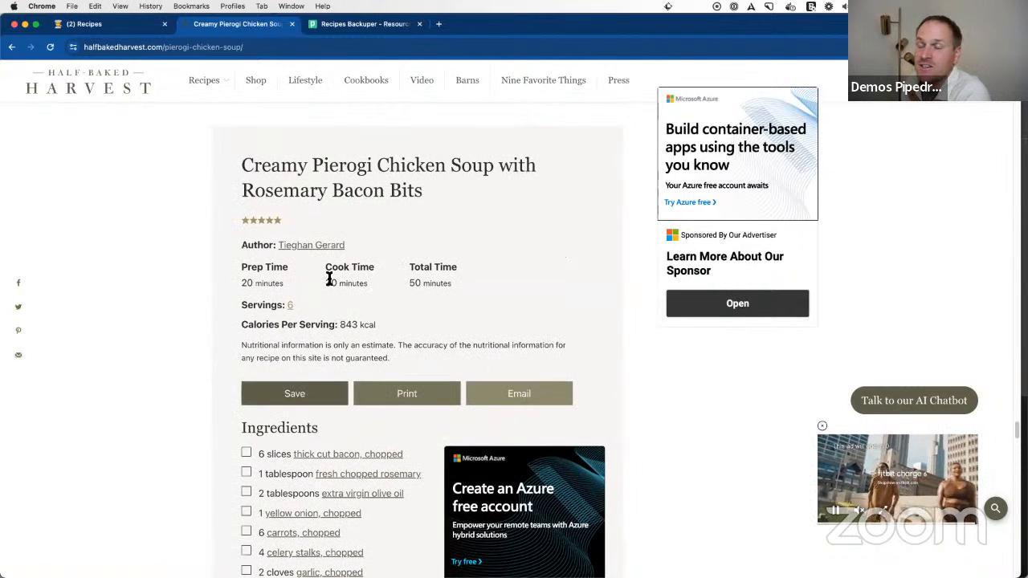
pyautogui.scroll(-2, 347, 266)
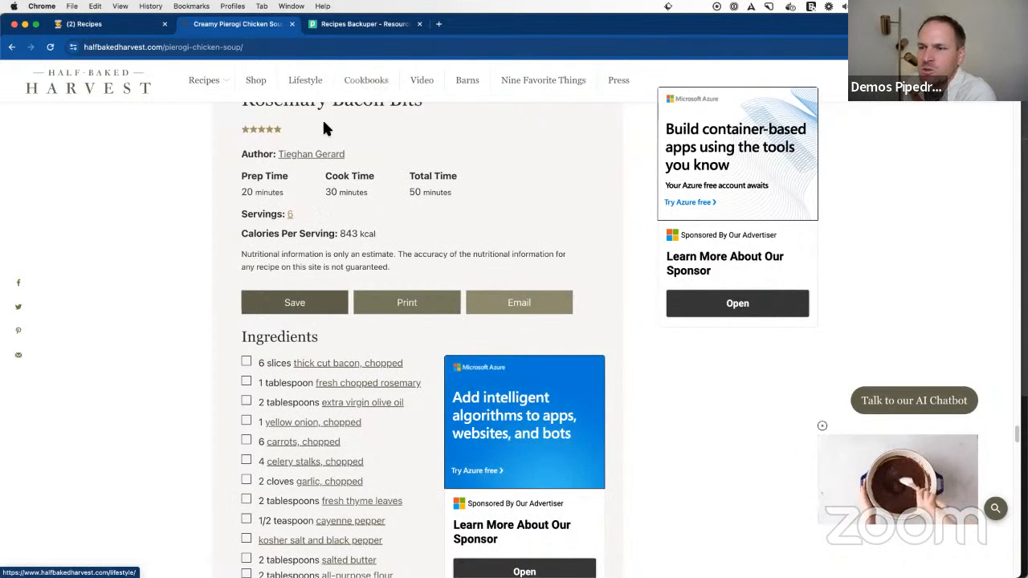
pyautogui.scroll(2, 331, 201)
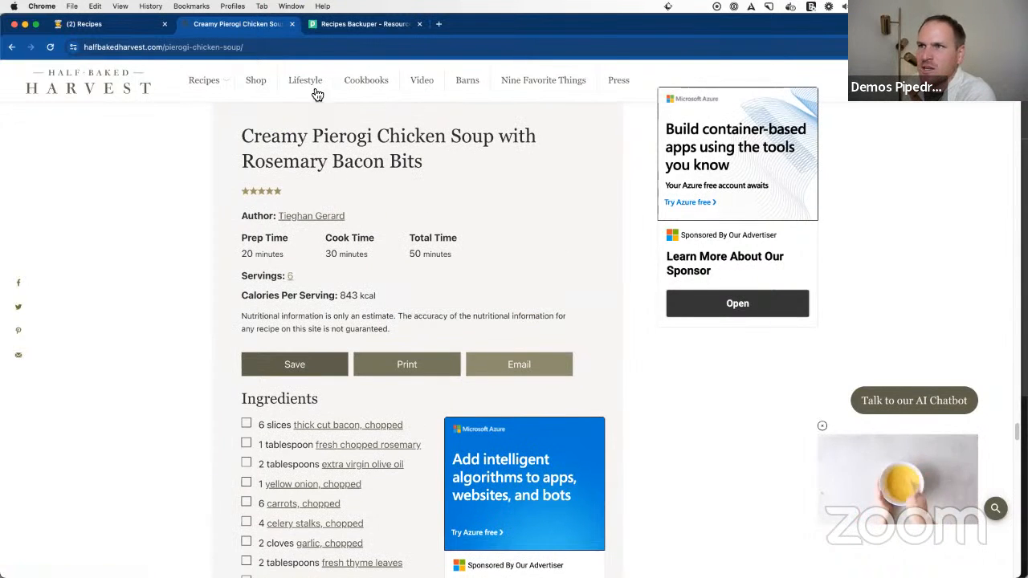
# Step: Create a workflow named Populate Notion Database in the Recipes Backuper project, keeping the default settings
pyautogui.click(351, 25)
pyautogui.click(317, 177)
pyautogui.click(319, 217)
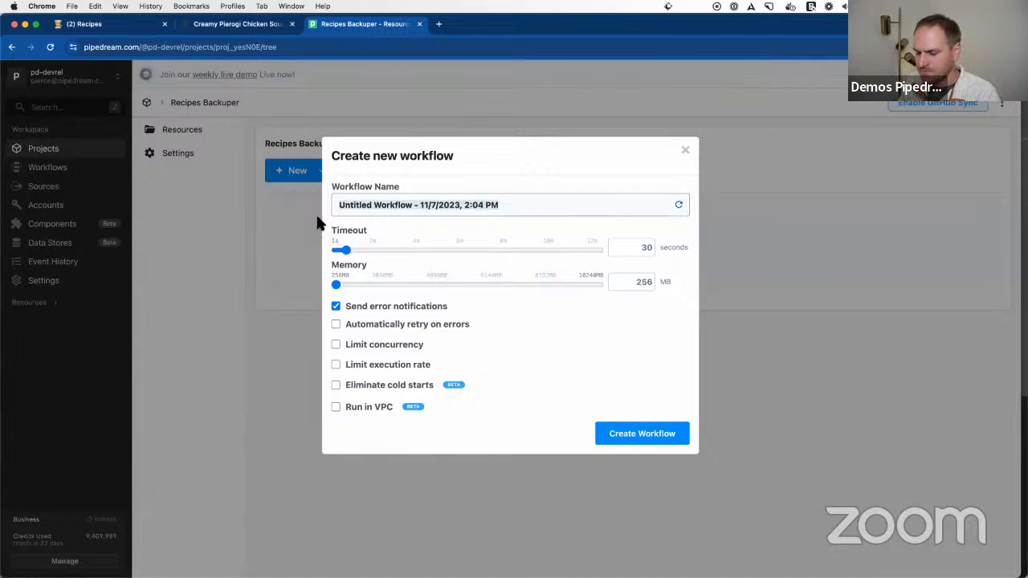
pyautogui.write('Notion Da')
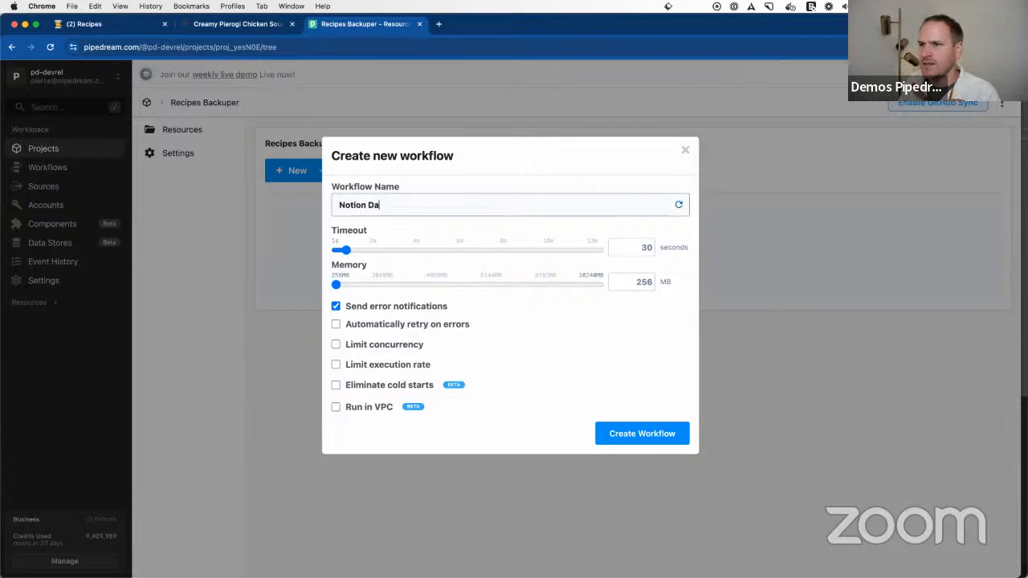
pyautogui.write('Populate')
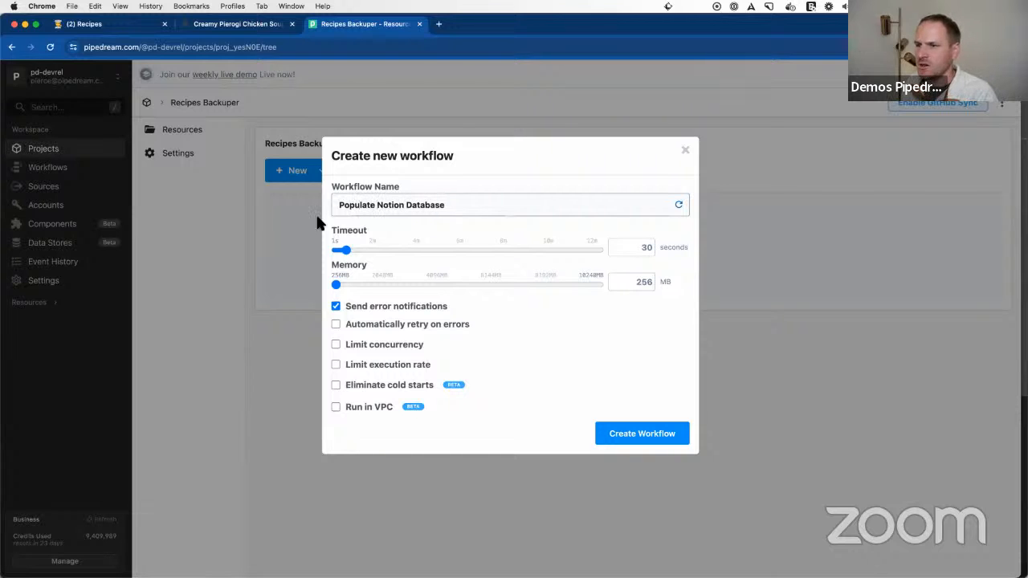
pyautogui.click(636, 433)
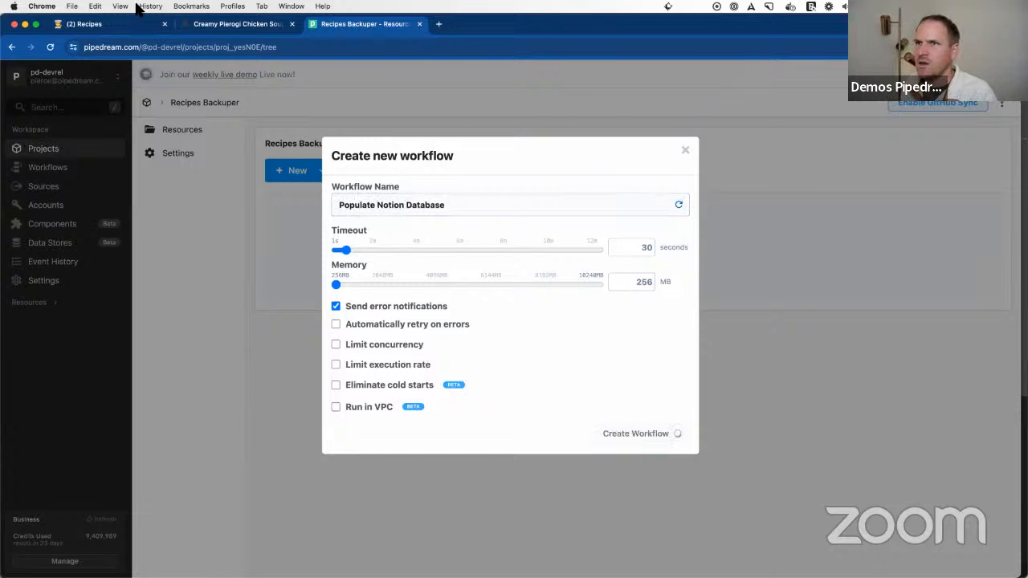
# Step: Review the Notion Recipes table and the soup recipe page, and return to the new workflow
pyautogui.click(84, 24)
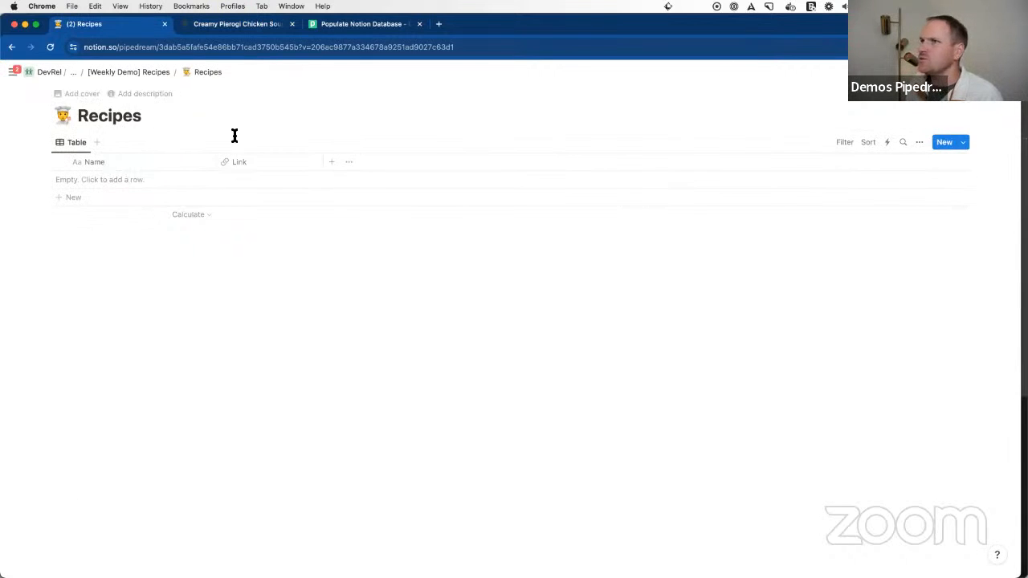
pyautogui.click(240, 24)
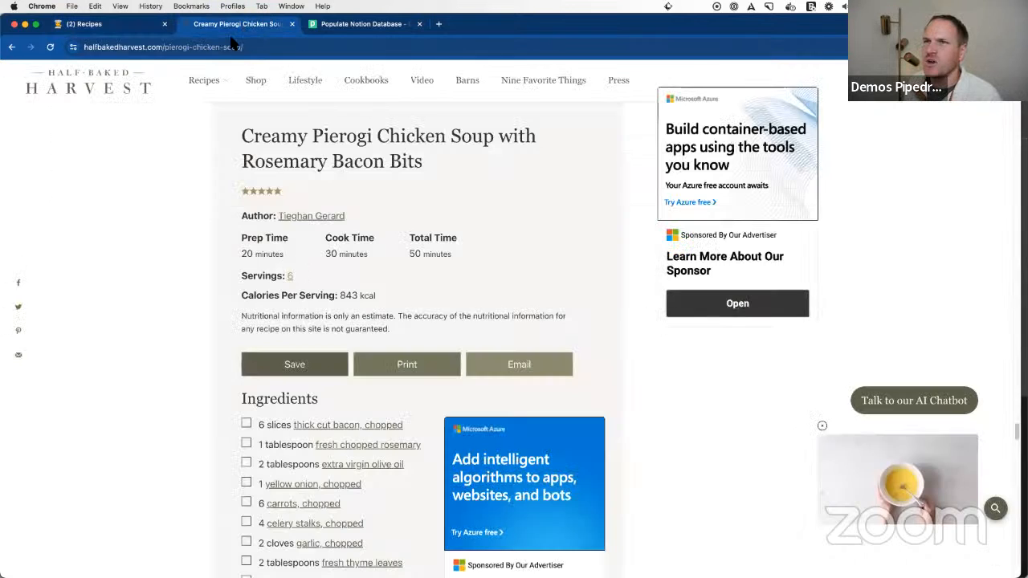
pyautogui.click(361, 24)
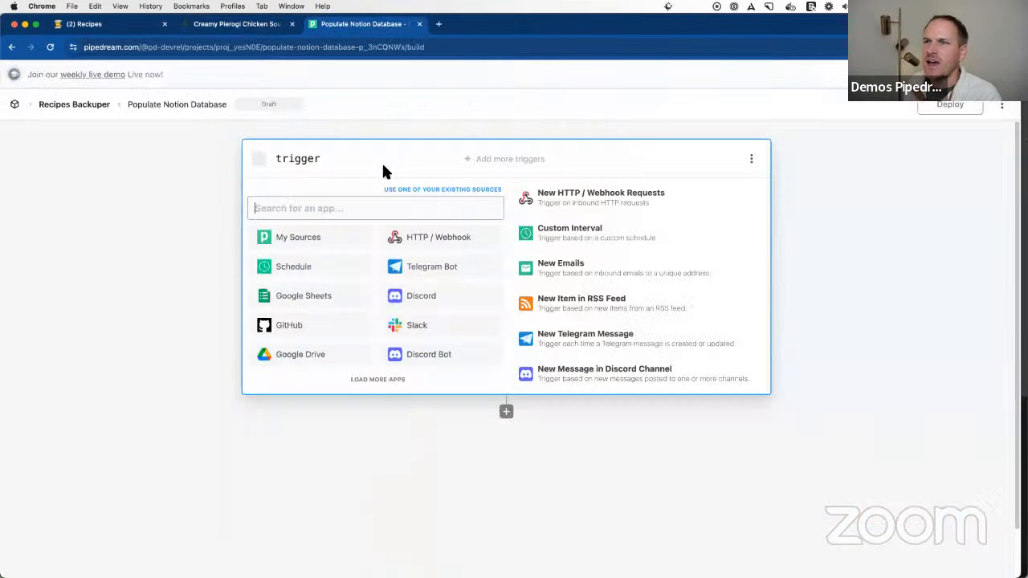
pyautogui.click(315, 211)
pyautogui.write('notion')
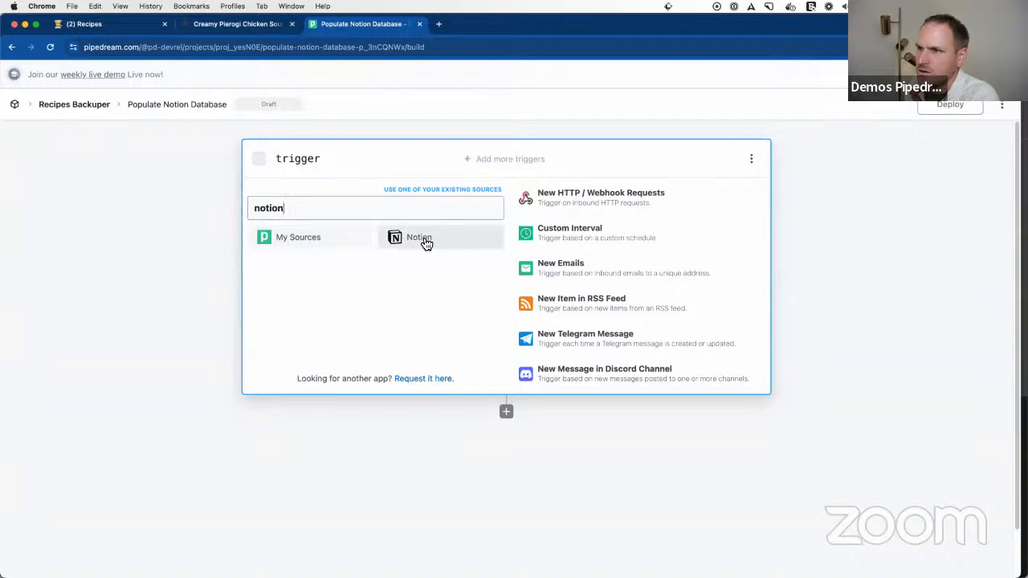
pyautogui.click(424, 243)
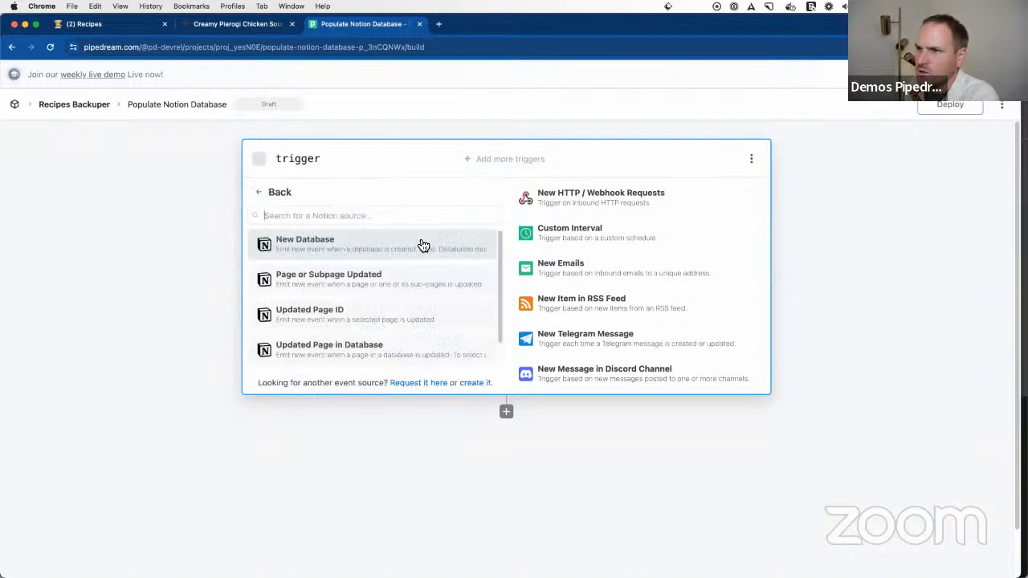
pyautogui.click(282, 194)
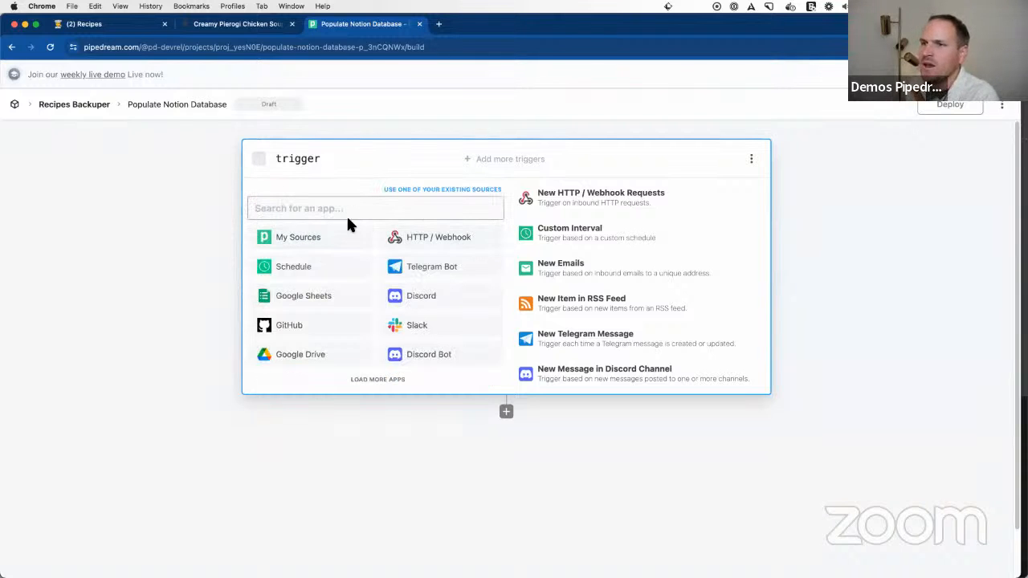
pyautogui.write('o')
pyautogui.press('BackSpace')
pyautogui.write('n')
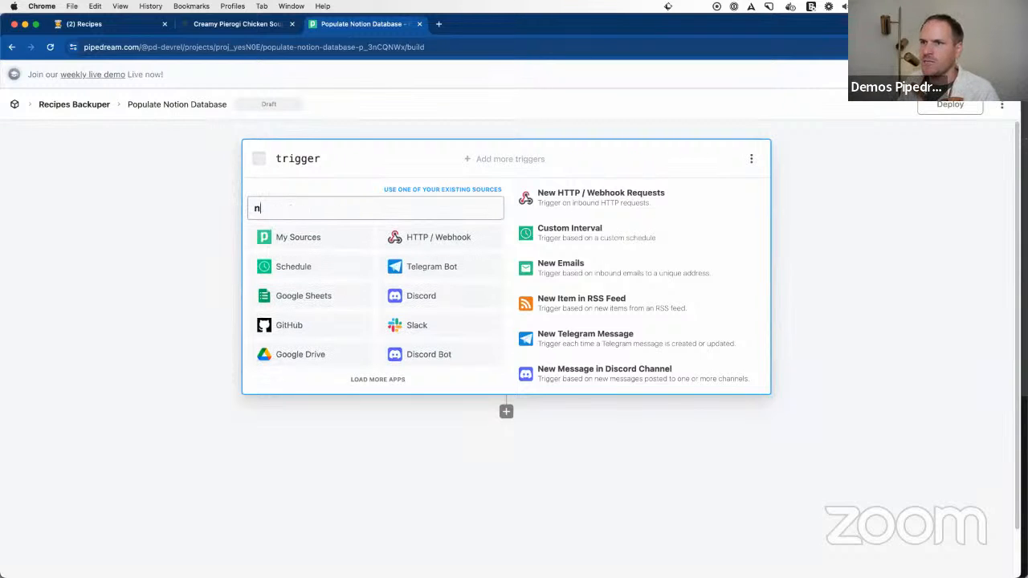
pyautogui.press('BackSpace')
pyautogui.press('BackSpace')
pyautogui.press('BackSpace')
pyautogui.press('BackSpace')
pyautogui.press('BackSpace')
pyautogui.press('BackSpace')
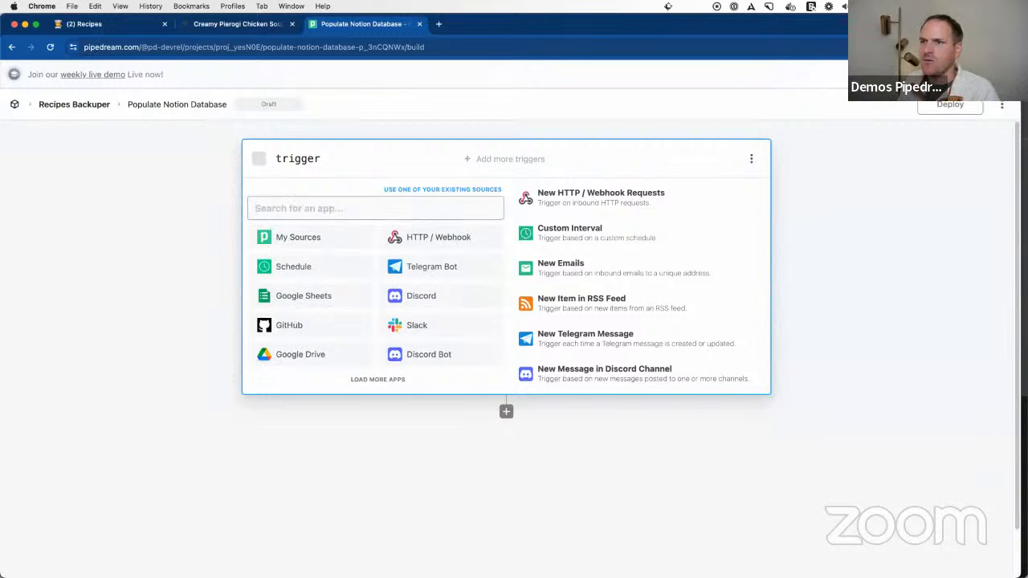
# Step: Try an HTTP / Webhook trigger with the default configuration, and delete it from the workflow
pyautogui.click(483, 242)
pyautogui.click(483, 241)
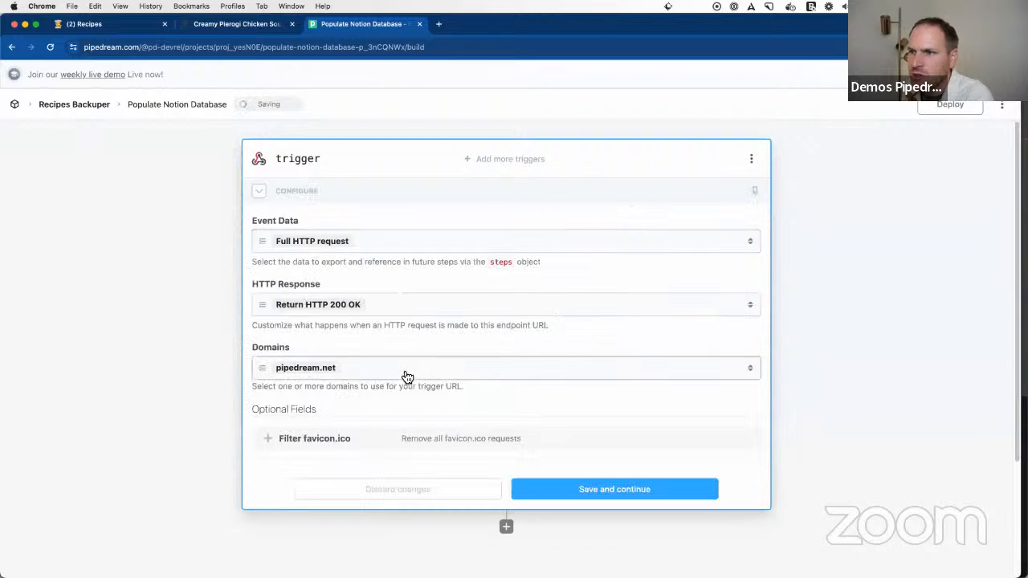
pyautogui.click(577, 497)
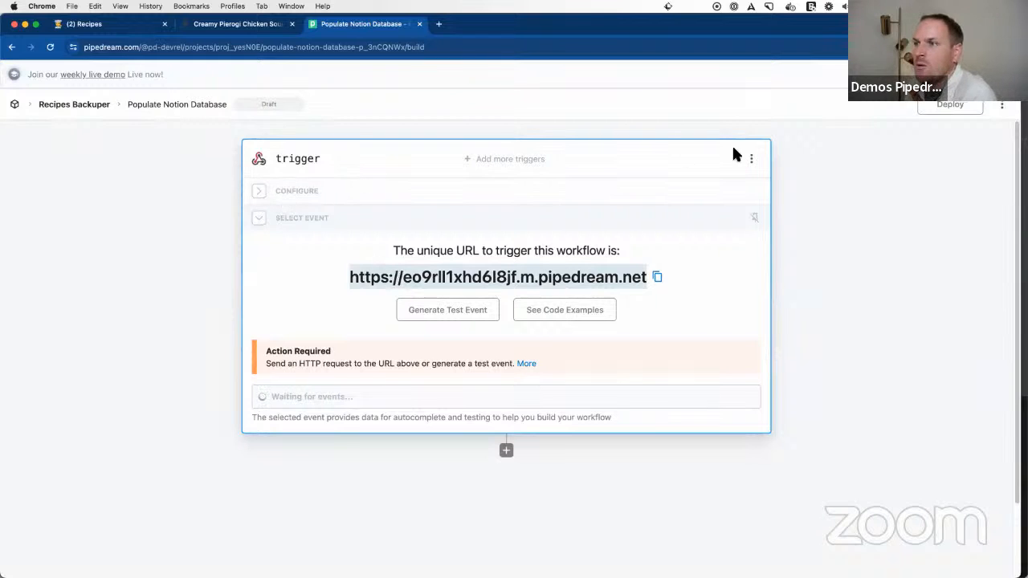
pyautogui.click(751, 159)
pyautogui.click(724, 203)
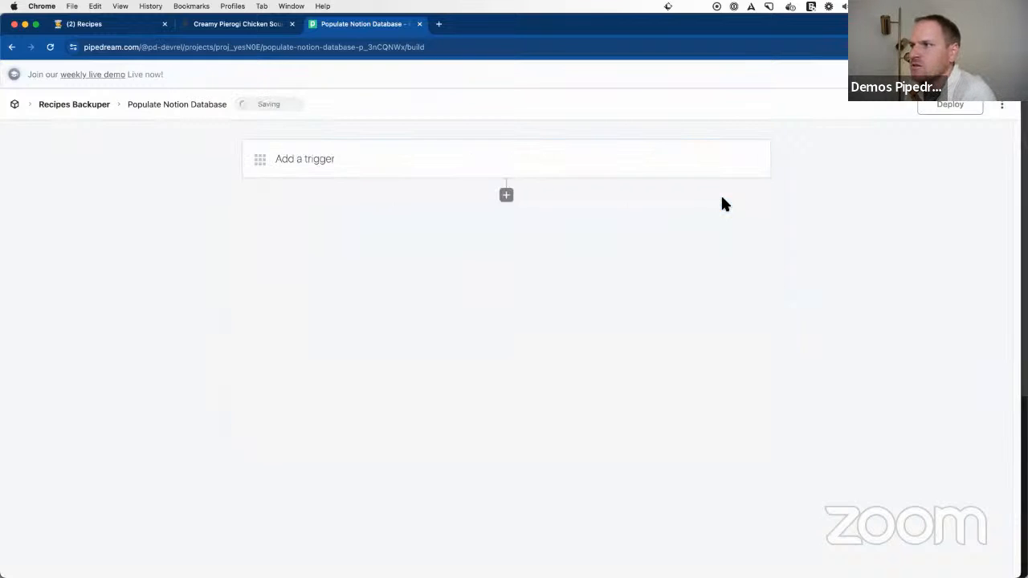
# Step: Add a Notion trigger to the workflow using the New Page in Database source
pyautogui.click(297, 159)
pyautogui.write('notion')
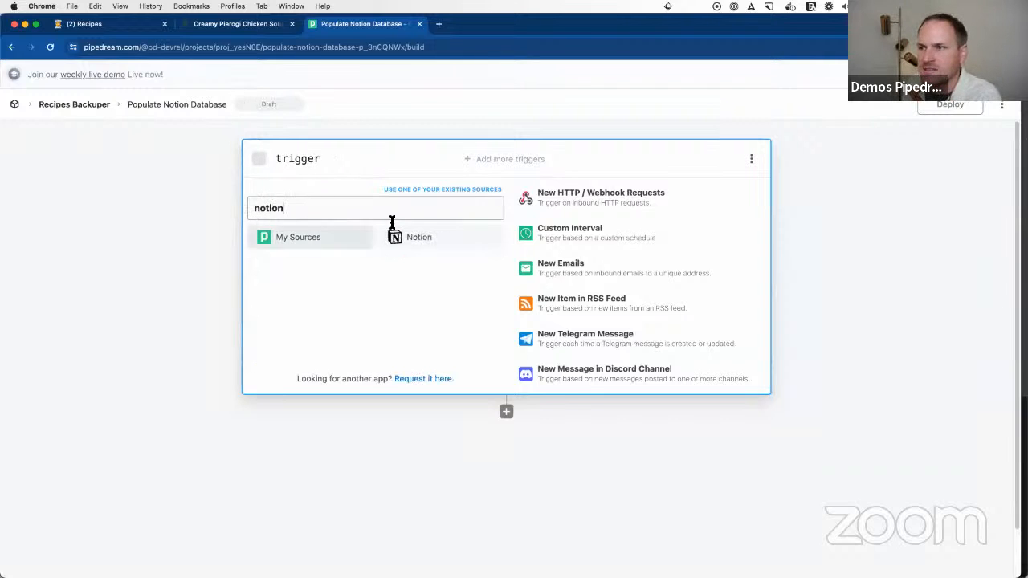
pyautogui.click(411, 236)
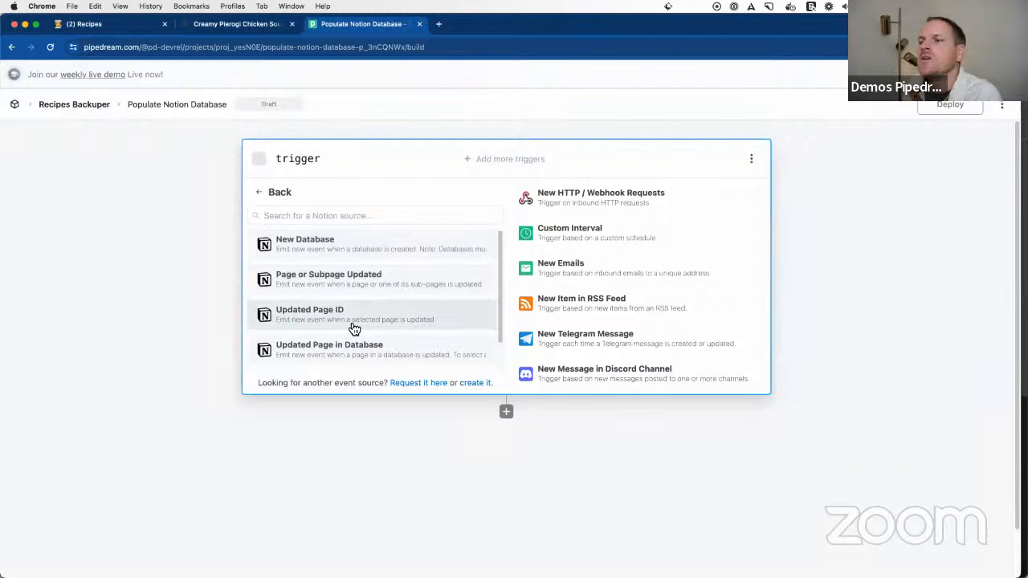
pyautogui.scroll(-2, 365, 340)
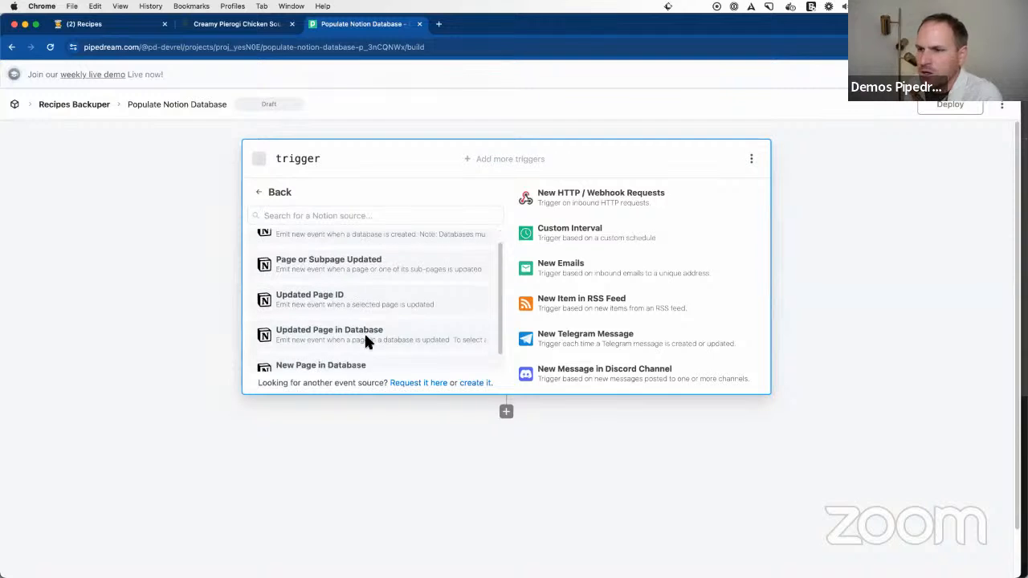
pyautogui.scroll(2, 332, 323)
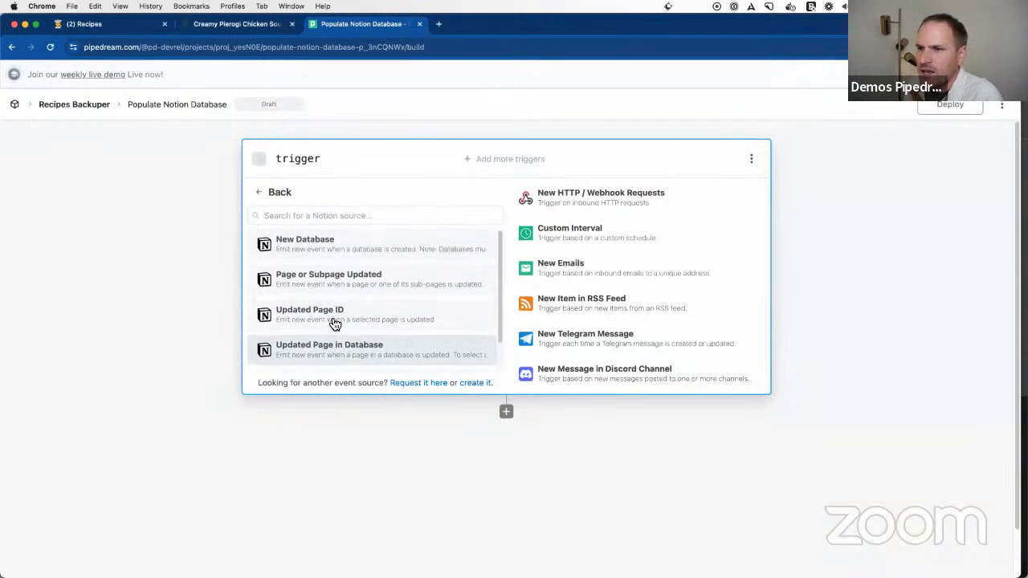
pyautogui.scroll(-2, 346, 256)
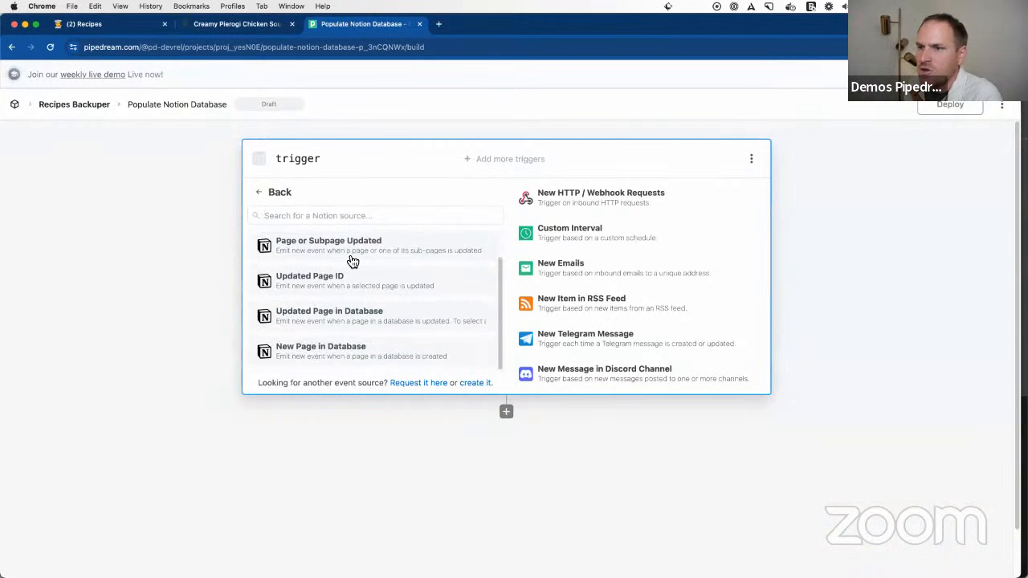
pyautogui.click(335, 356)
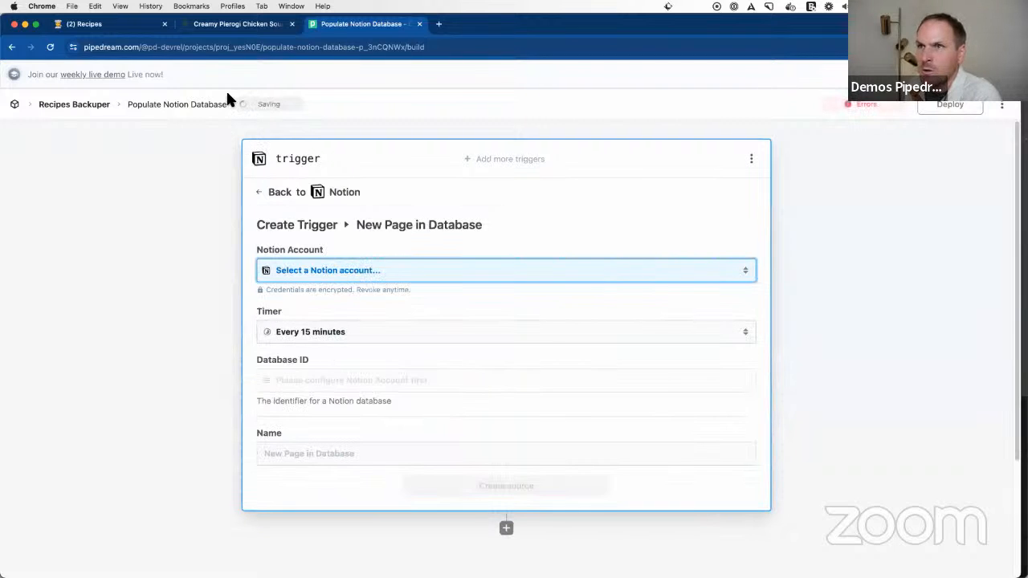
# Step: Review the soup recipe page's web address and the Notion Recipes table, and return to the workflow
pyautogui.click(196, 26)
pyautogui.click(178, 48)
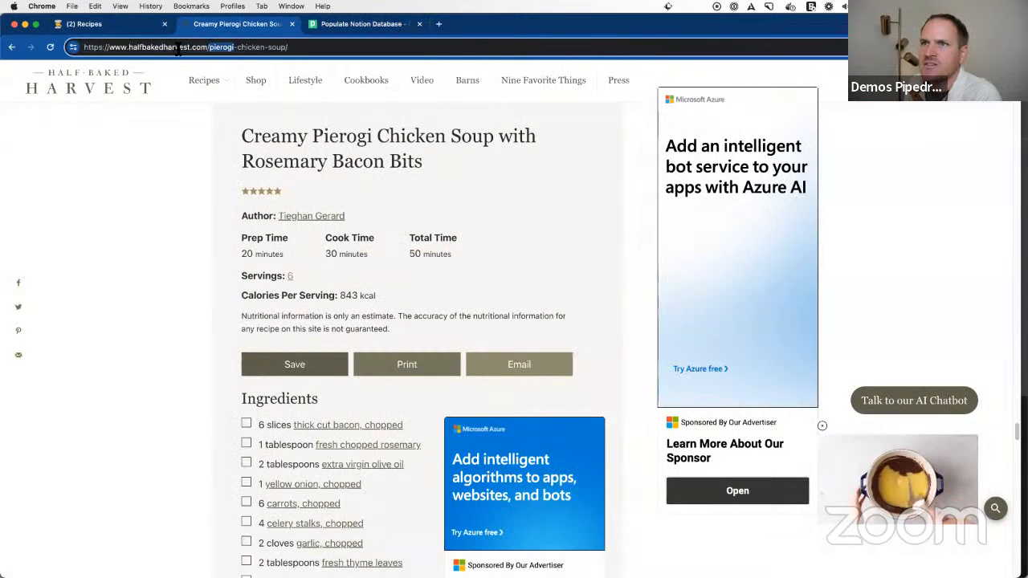
pyautogui.click(107, 26)
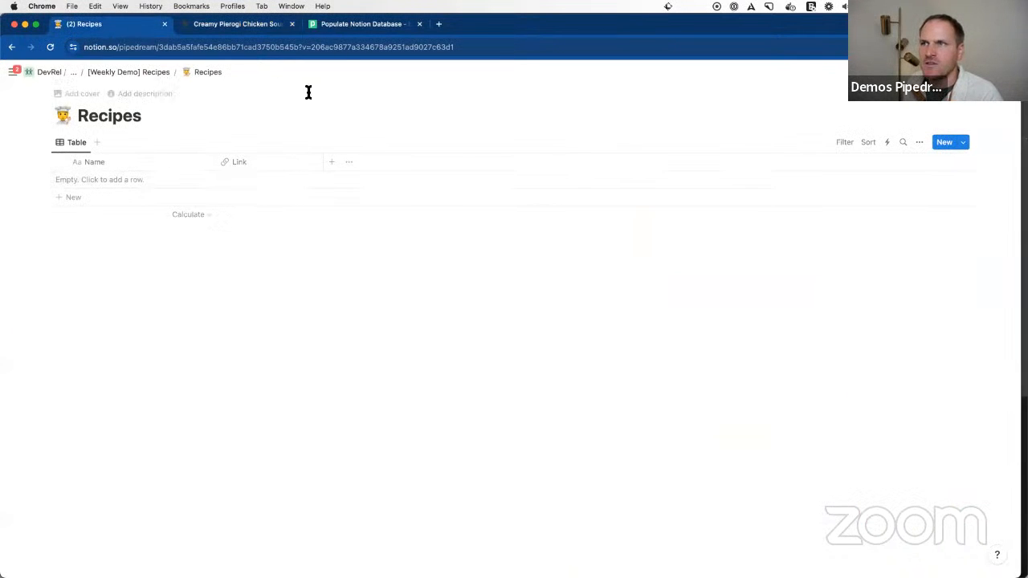
pyautogui.click(358, 24)
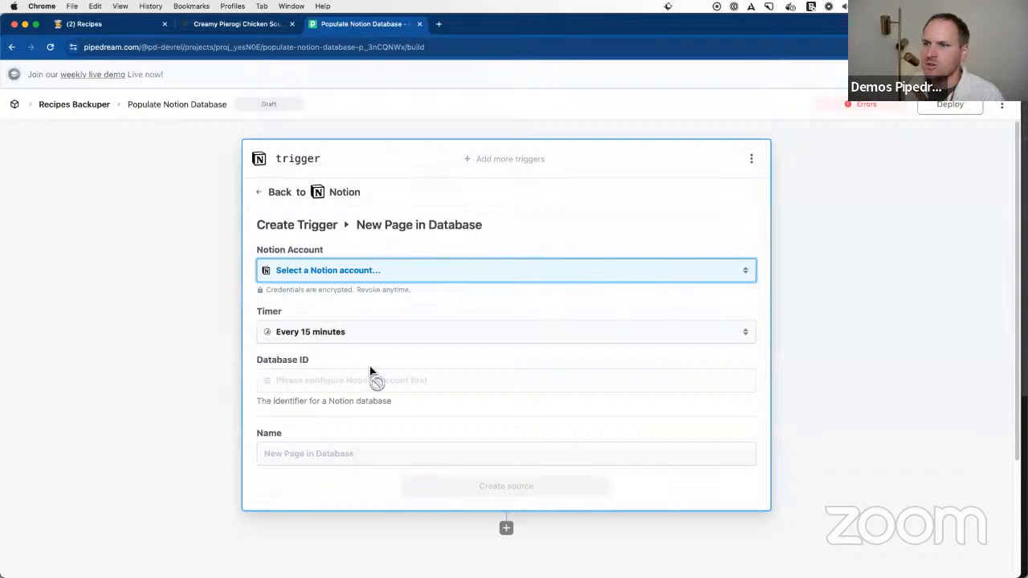
# Step: Create the trigger source with the connected Notion account, the Recipes database and the name New Recipe Page, keeping the 15-minute timer
pyautogui.click(317, 273)
pyautogui.click(335, 333)
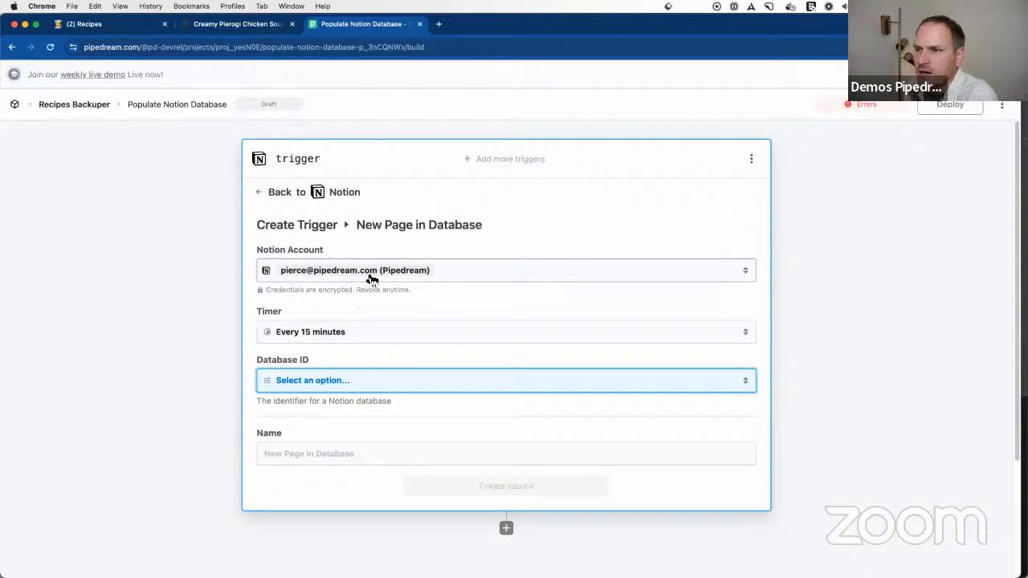
pyautogui.click(351, 385)
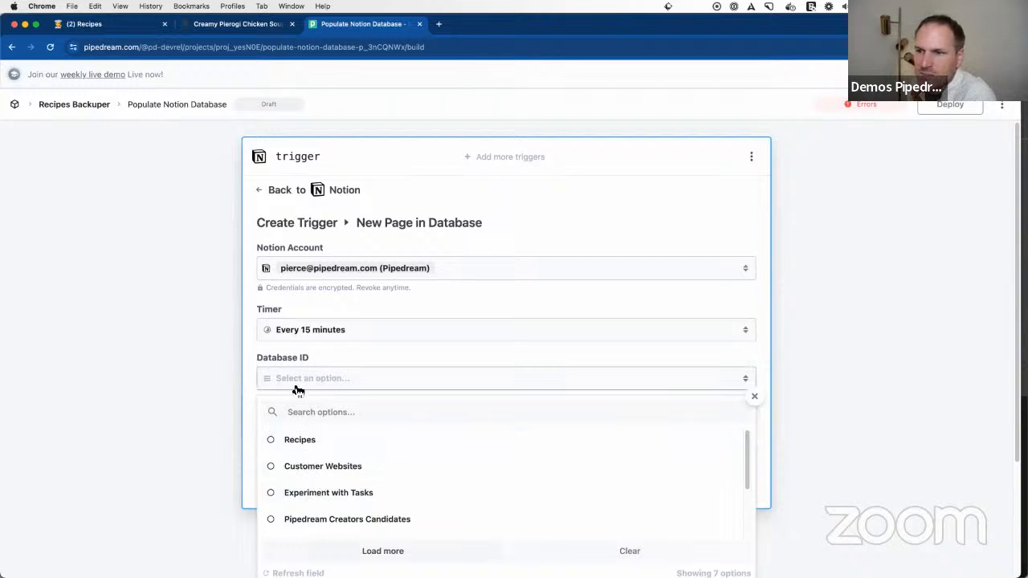
pyautogui.click(322, 447)
pyautogui.click(329, 456)
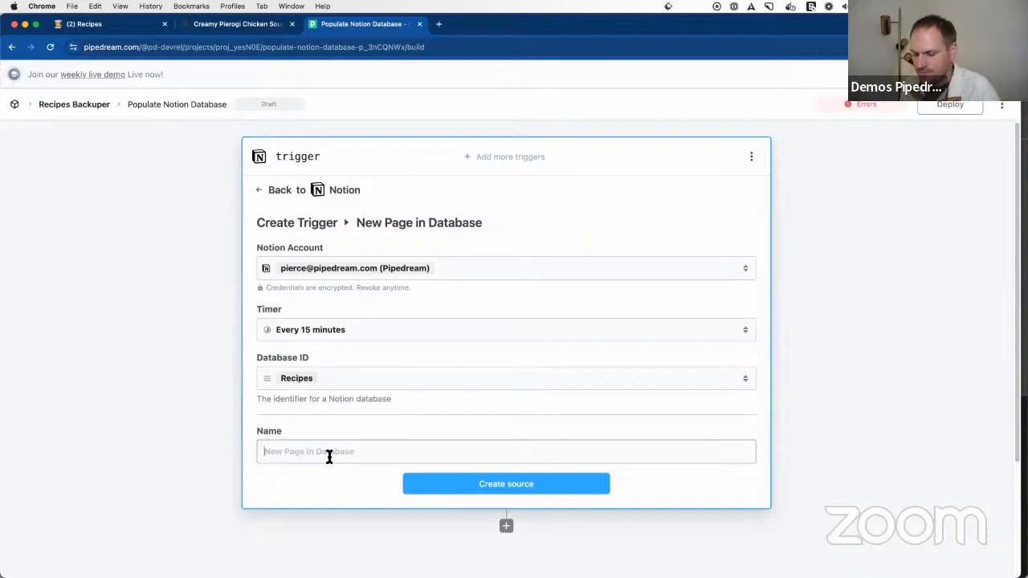
pyautogui.write('New Recipe Page')
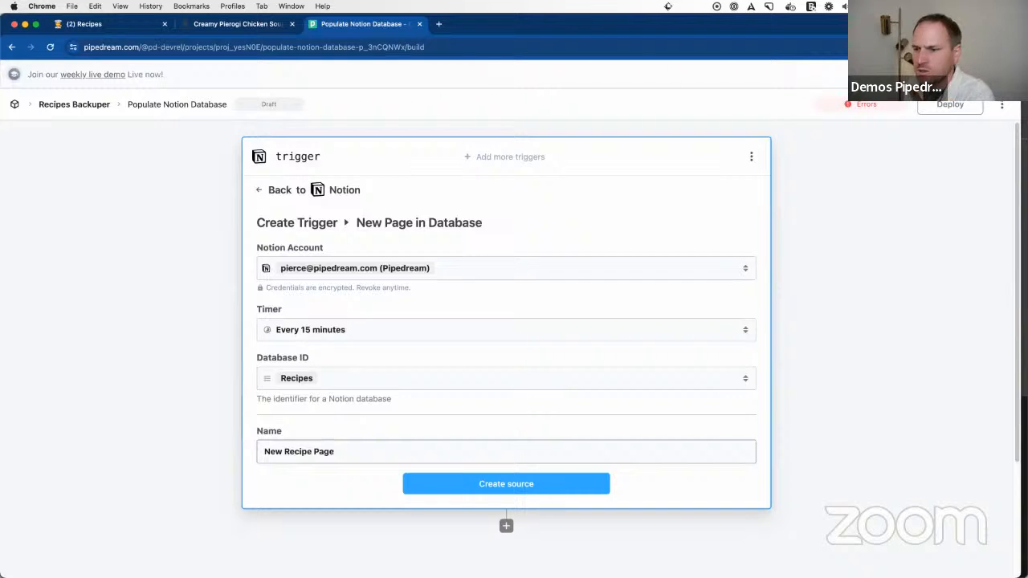
pyautogui.click(448, 483)
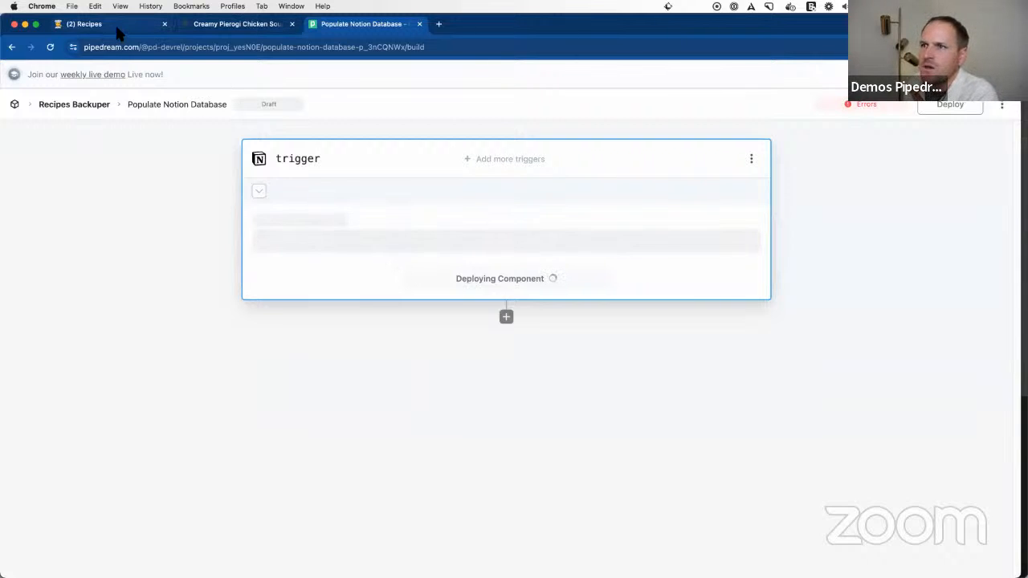
# Step: Copy the pierogi chicken soup page's URL into the Link field of a new row in the Notion Recipes table
pyautogui.click(233, 24)
pyautogui.click(238, 47)
pyautogui.press('super+c')
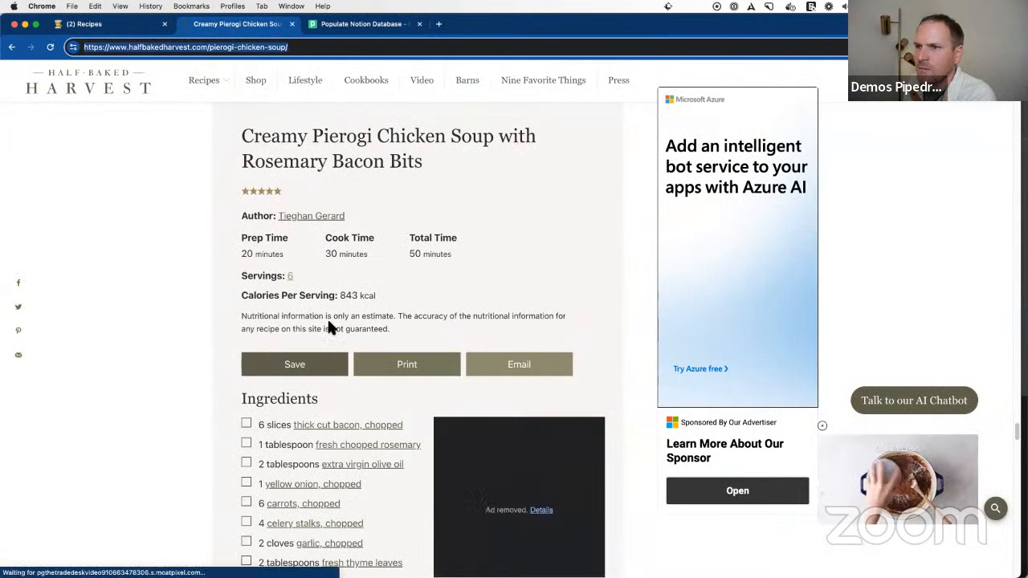
pyautogui.click(138, 29)
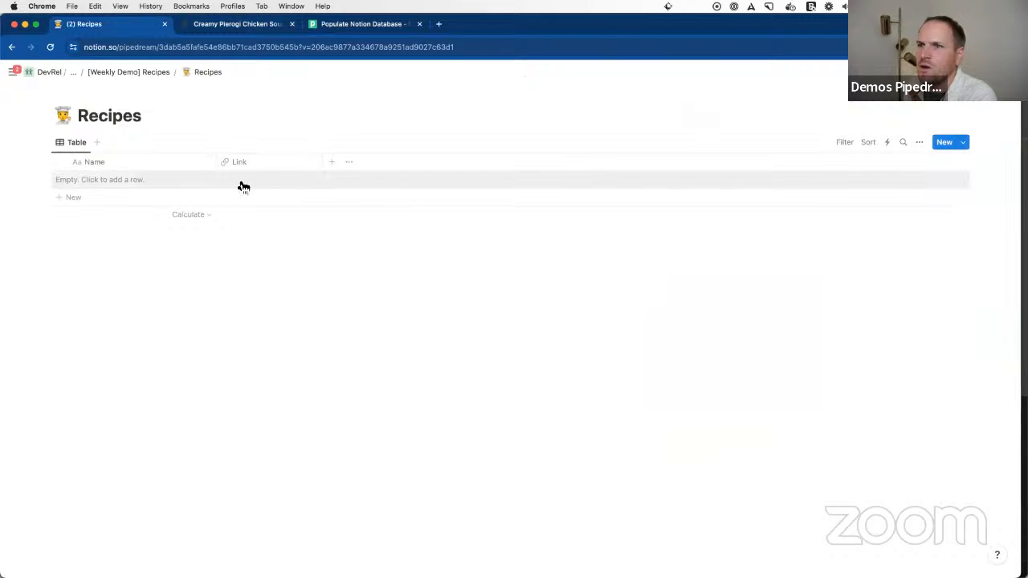
pyautogui.click(335, 27)
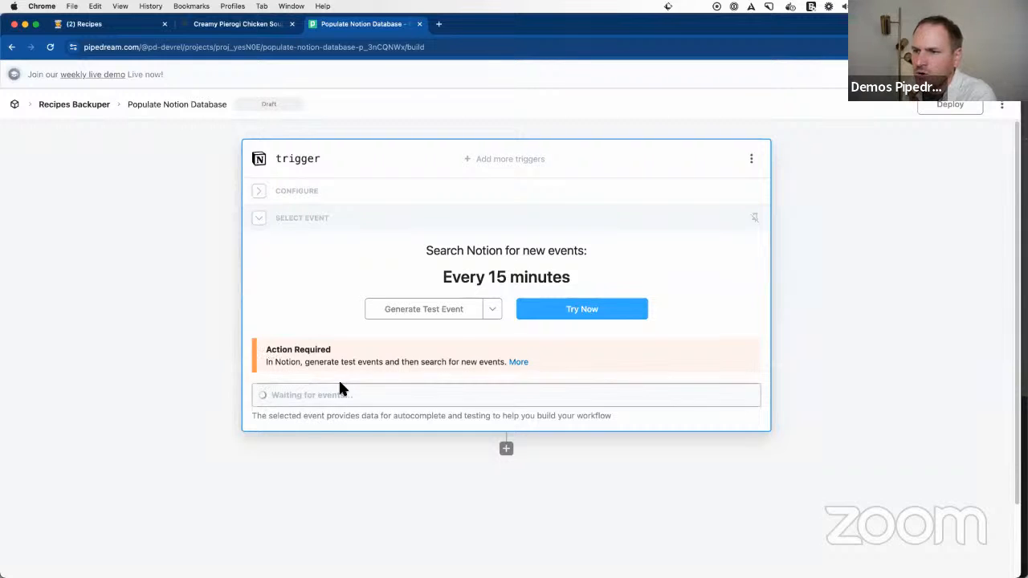
pyautogui.click(81, 23)
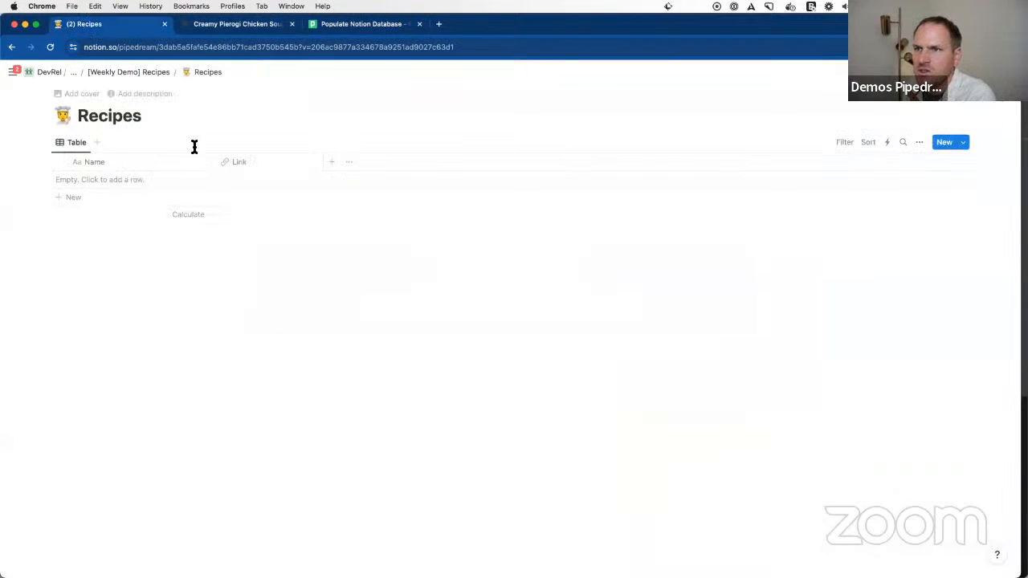
pyautogui.click(235, 184)
pyautogui.click(235, 180)
pyautogui.press('super+v')
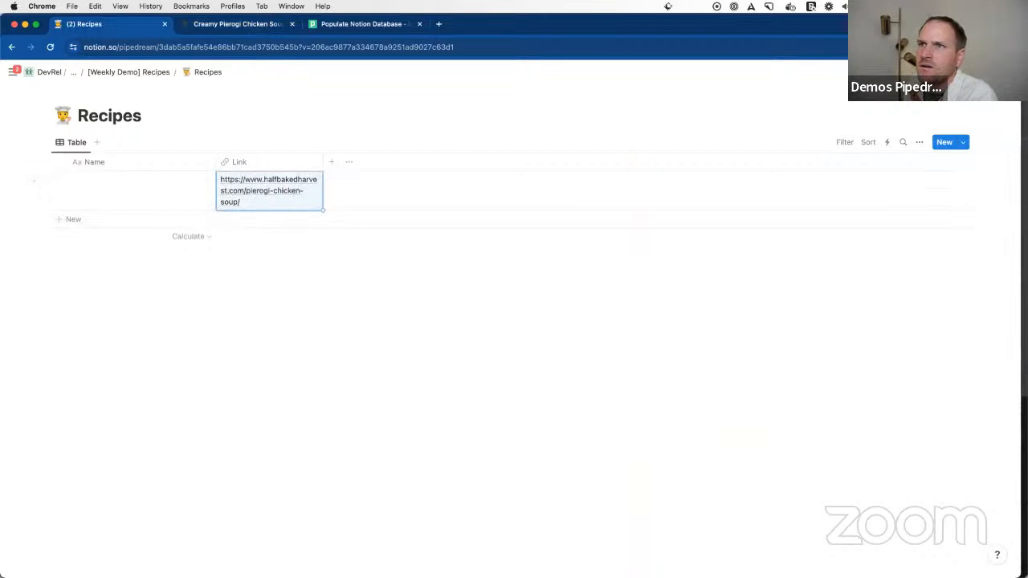
# Step: Search Notion for new events from the workflow's trigger and select the added untitled page as the test event
pyautogui.click(220, 26)
pyautogui.click(343, 27)
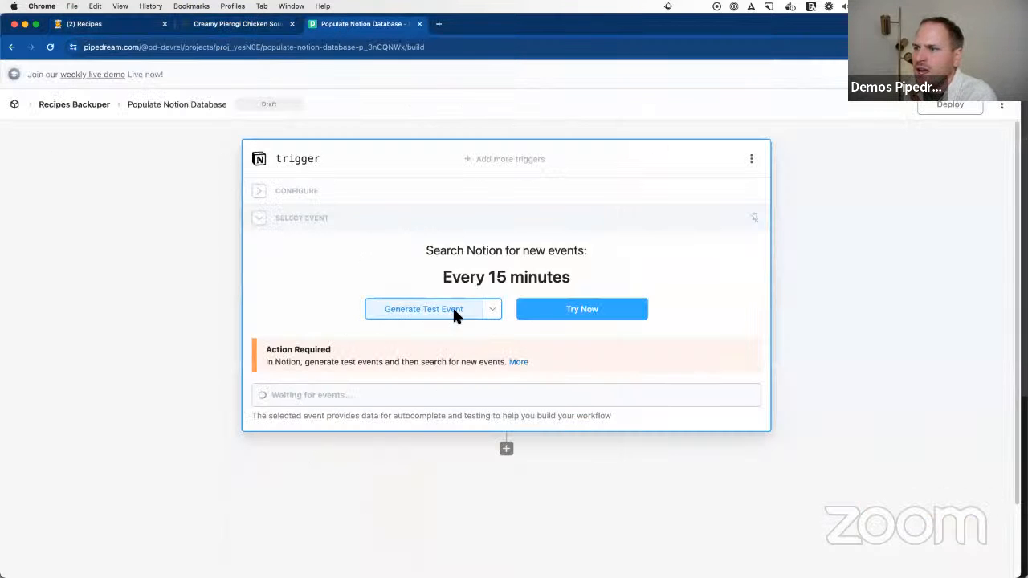
pyautogui.click(573, 313)
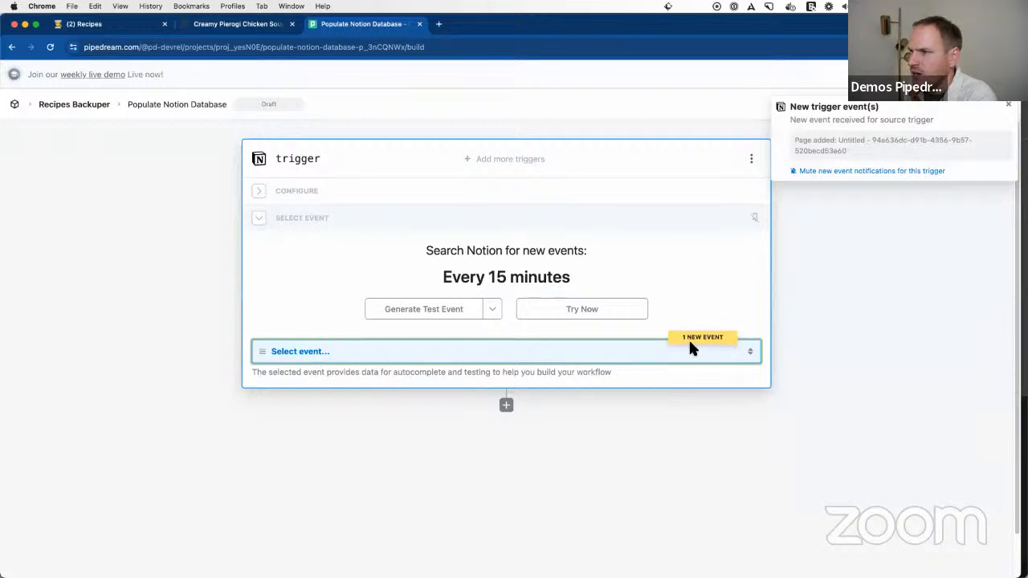
pyautogui.press('super+equal')
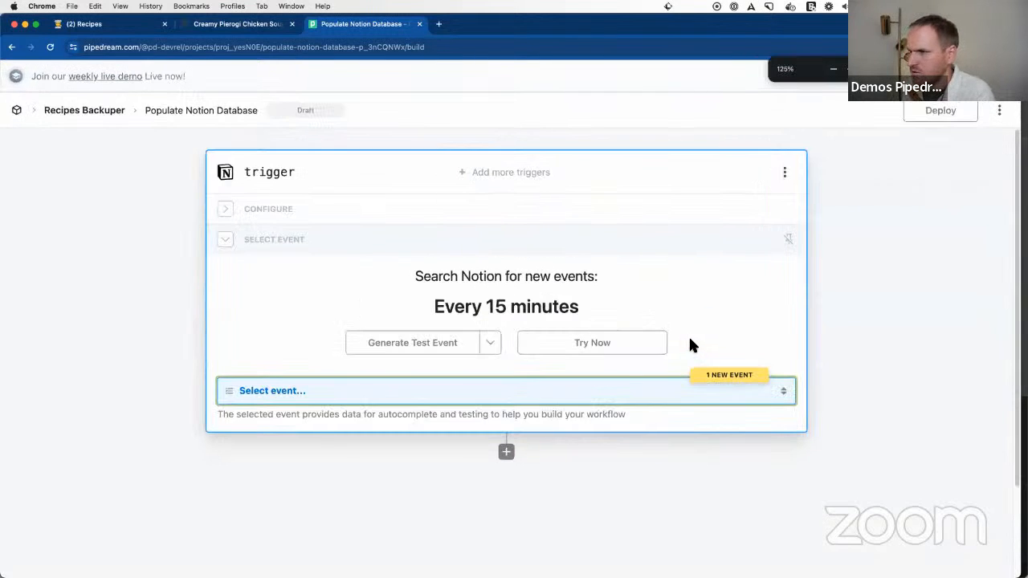
pyautogui.click(708, 390)
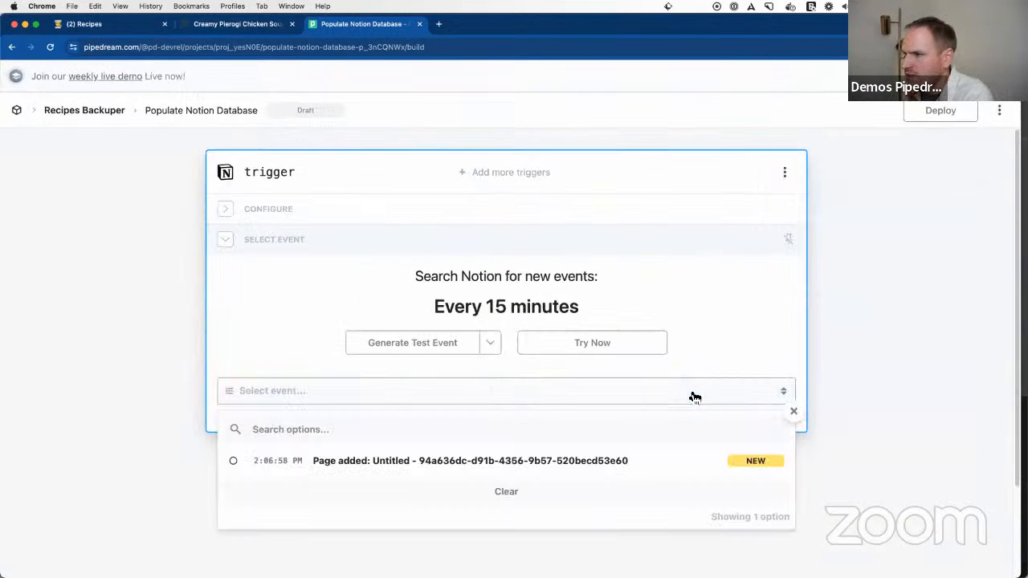
pyautogui.click(377, 465)
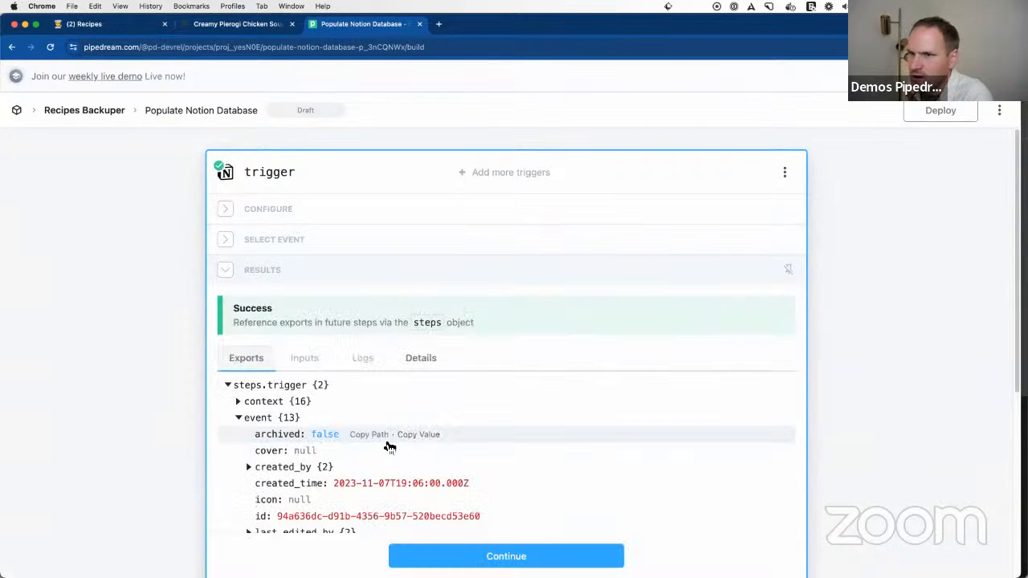
# Step: Expand the trigger event's parent, properties and Link data, and copy the path of the Link property's url
pyautogui.scroll(-3, 408, 421)
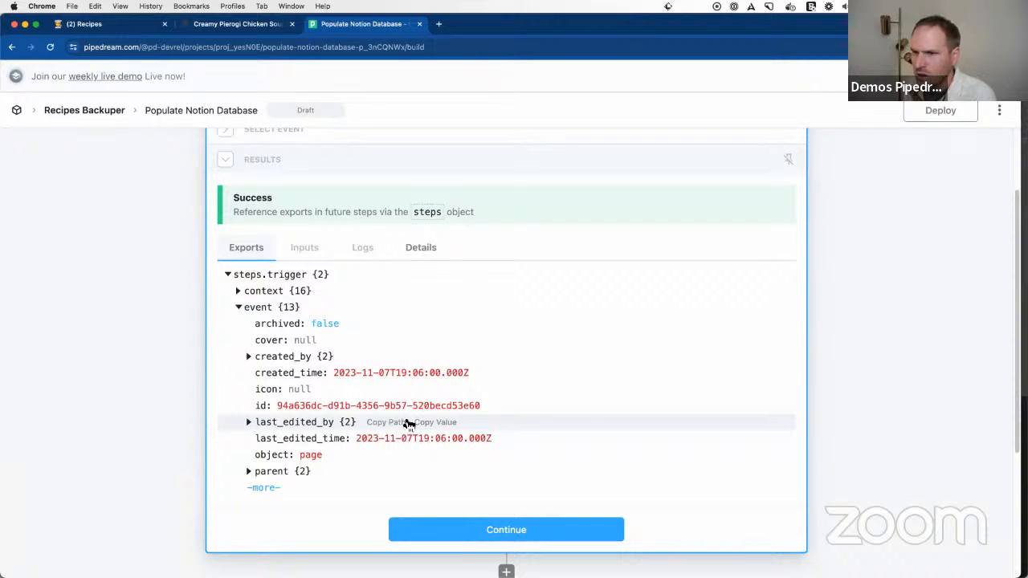
pyautogui.click(263, 487)
pyautogui.scroll(-2, 285, 474)
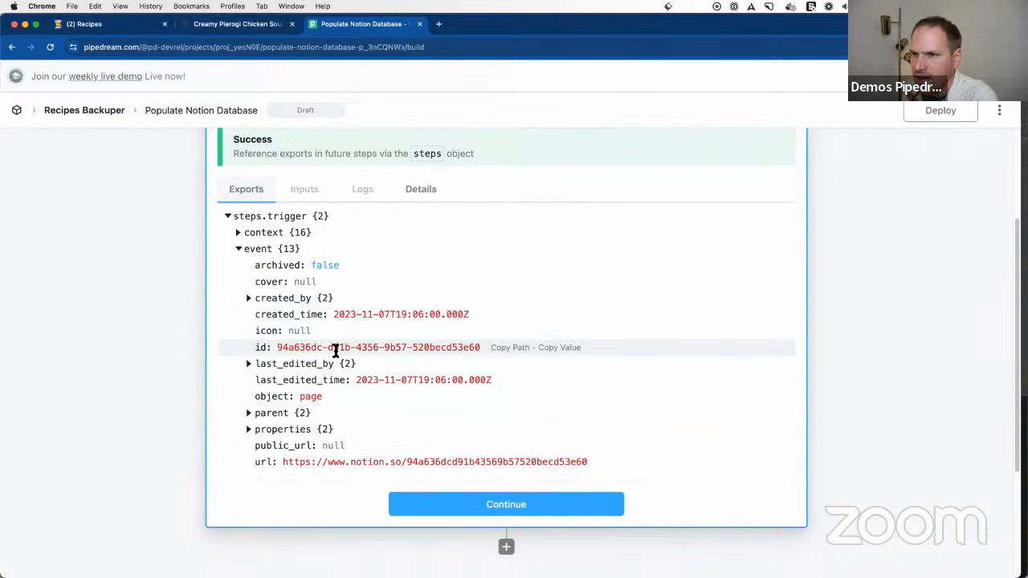
pyautogui.click(251, 363)
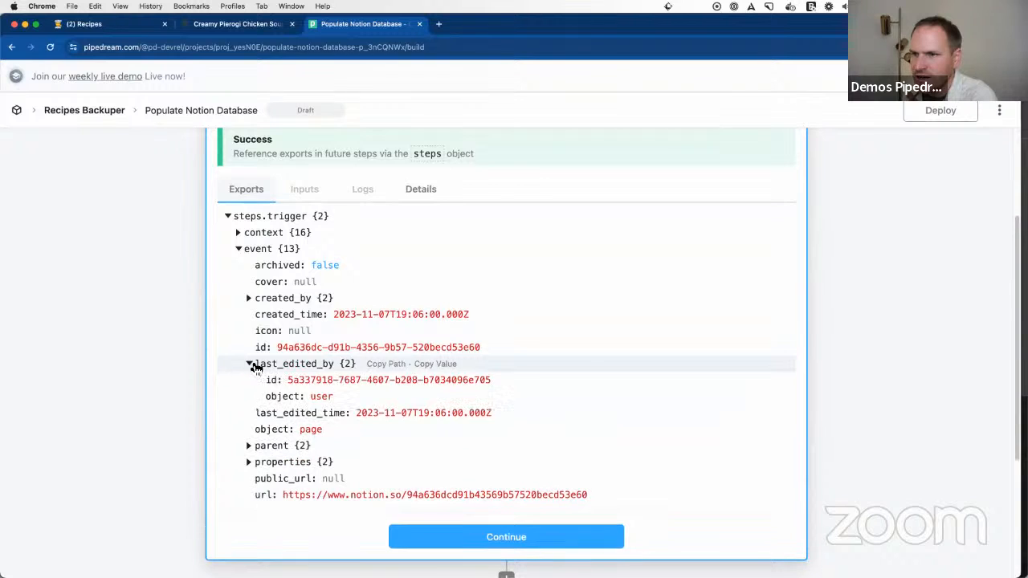
pyautogui.click(249, 445)
pyautogui.click(251, 493)
pyautogui.scroll(-1, 265, 490)
pyautogui.click(258, 428)
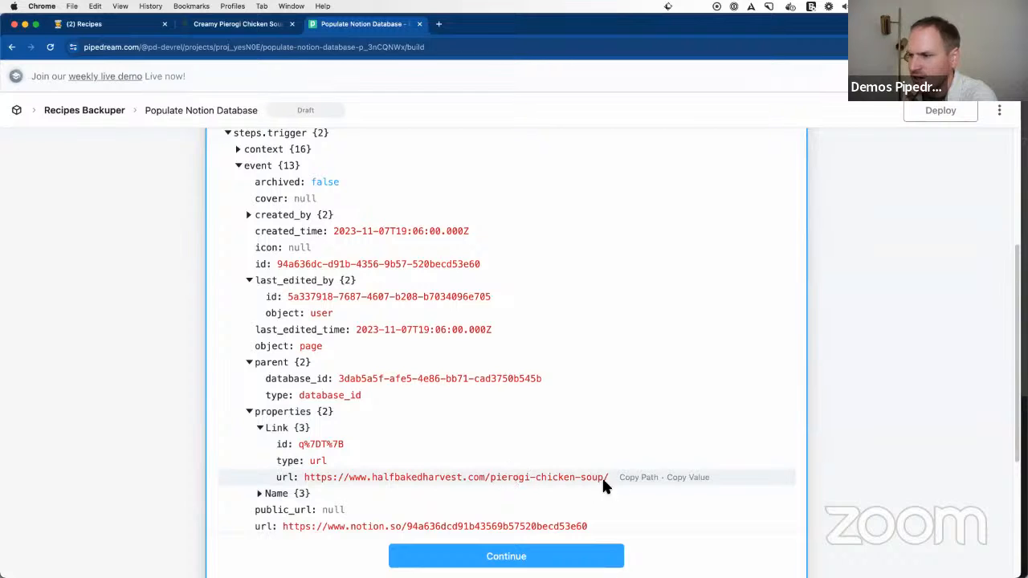
pyautogui.click(648, 480)
# Step: Add an HTTP Send GET Request step after the trigger, with {{steps.trigger.event.properties.Link.url}} as the request URL
pyautogui.scroll(-5, 648, 485)
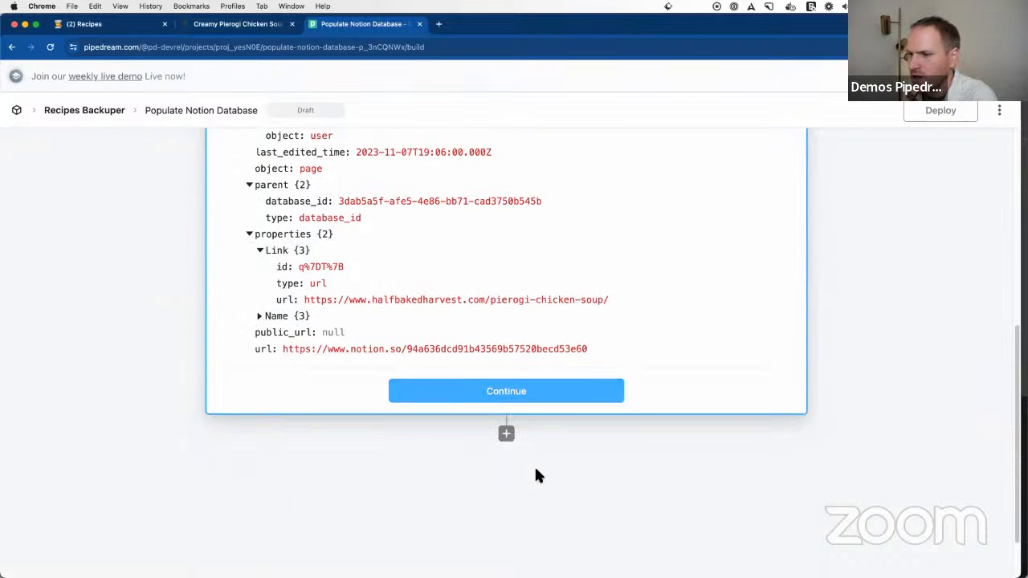
pyautogui.click(511, 438)
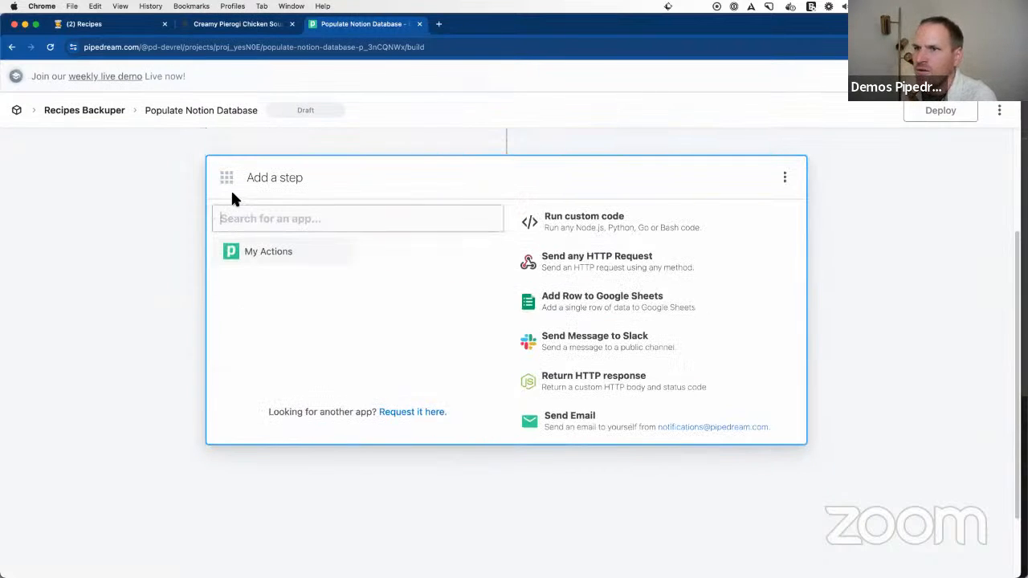
pyautogui.click(241, 24)
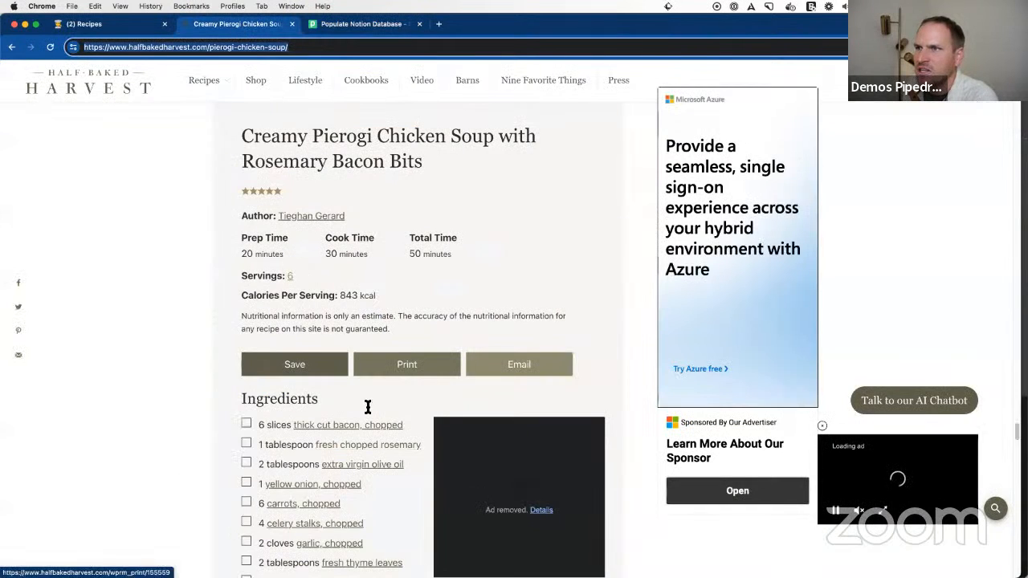
pyautogui.click(350, 26)
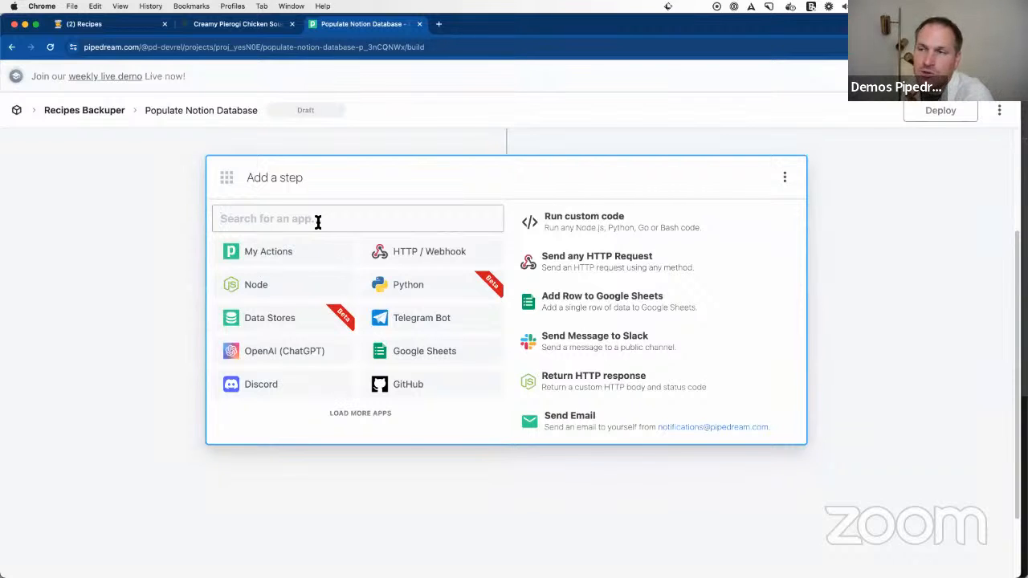
pyautogui.click(423, 262)
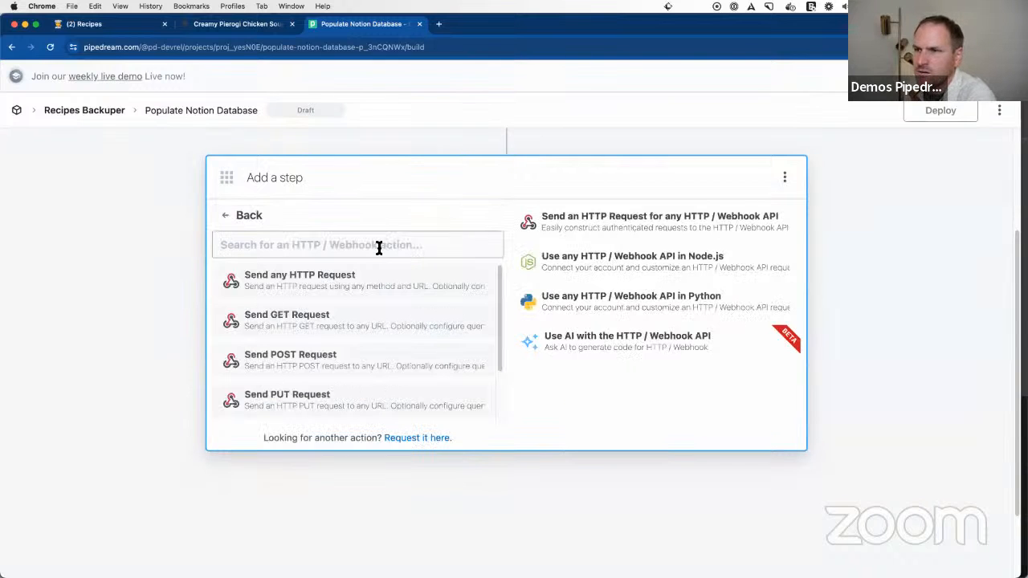
pyautogui.click(353, 319)
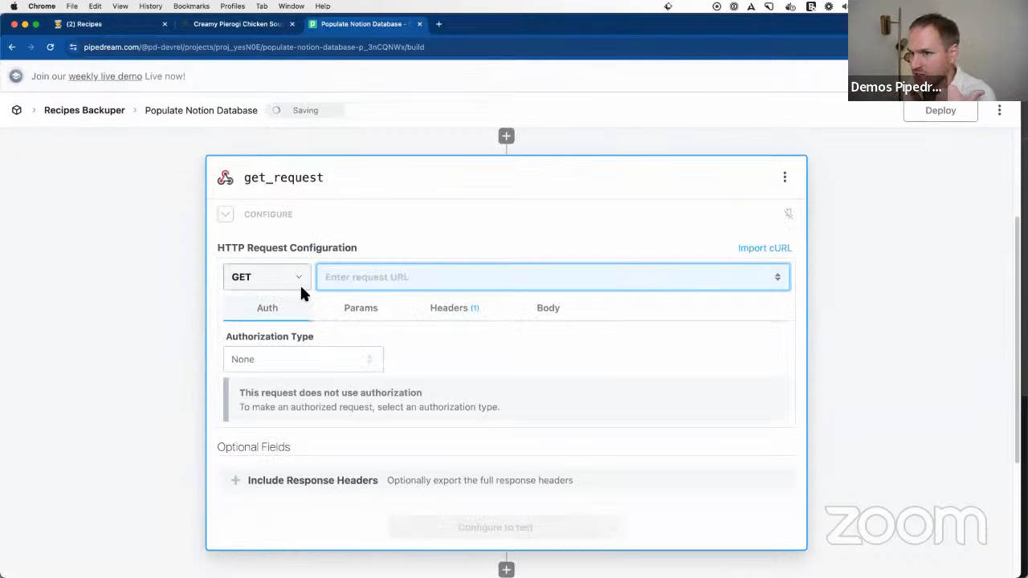
pyautogui.click(351, 280)
pyautogui.press('cmd+v')
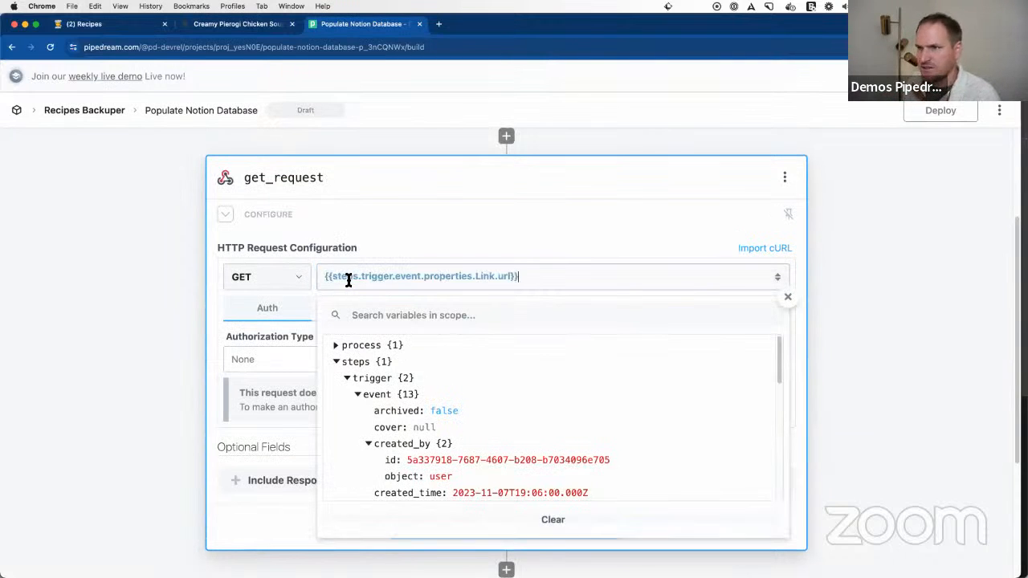
# Step: Examine the GET request's URL expression and compare it with the Link url in the trigger's exported event data
pyautogui.click(142, 338)
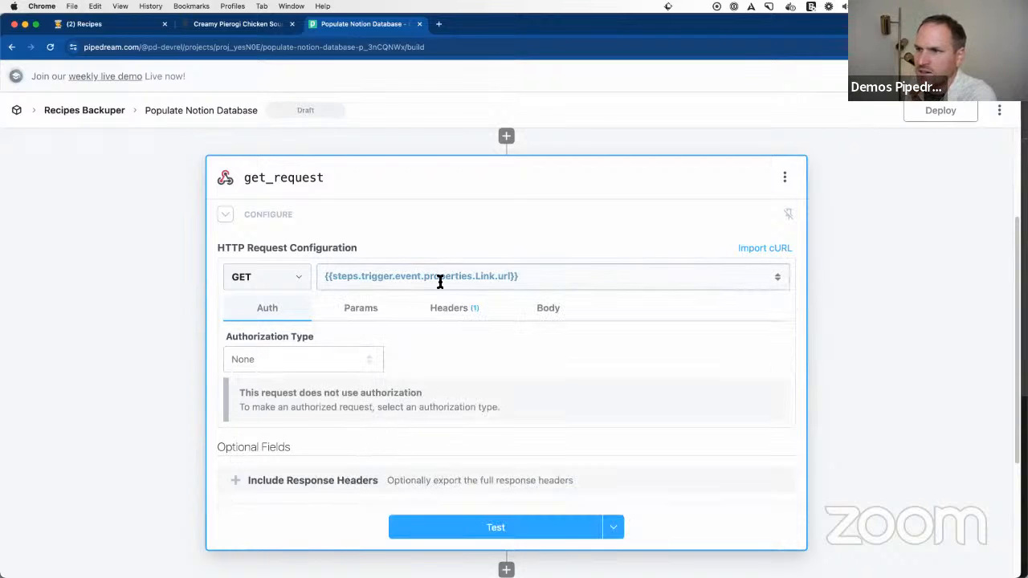
pyautogui.scroll(2, 326, 272)
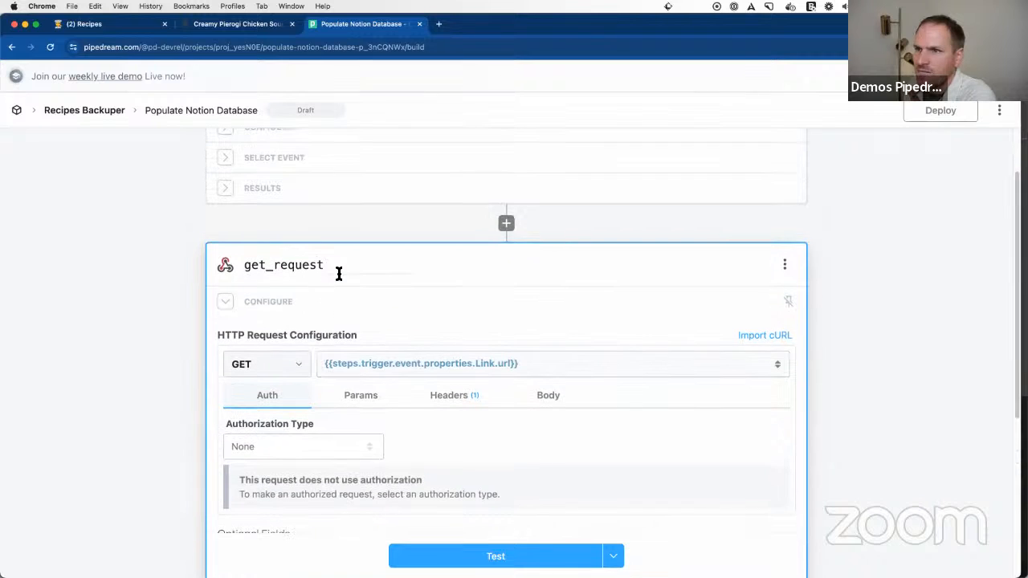
pyautogui.click(523, 366)
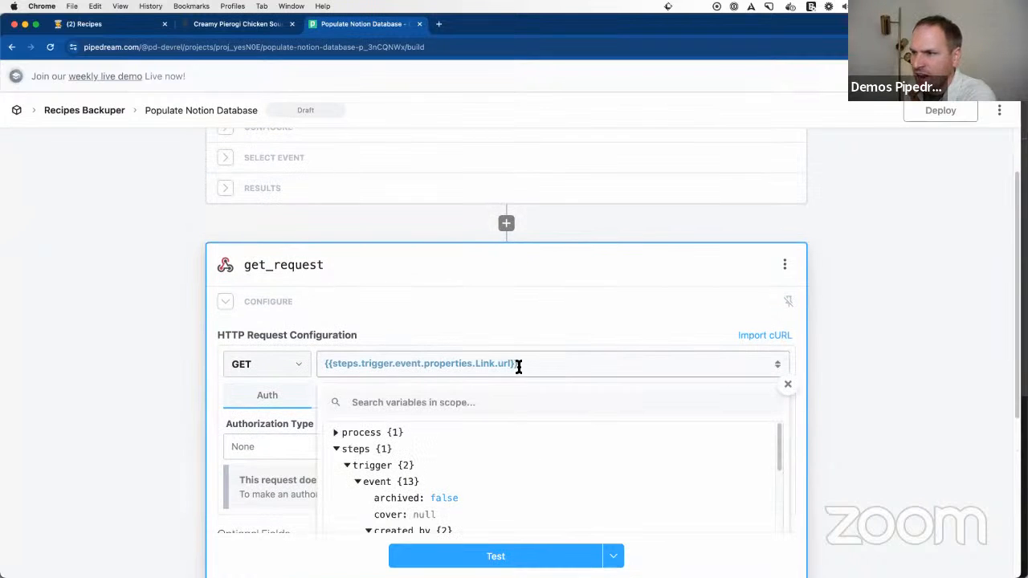
pyautogui.click(314, 367)
pyautogui.click(365, 363)
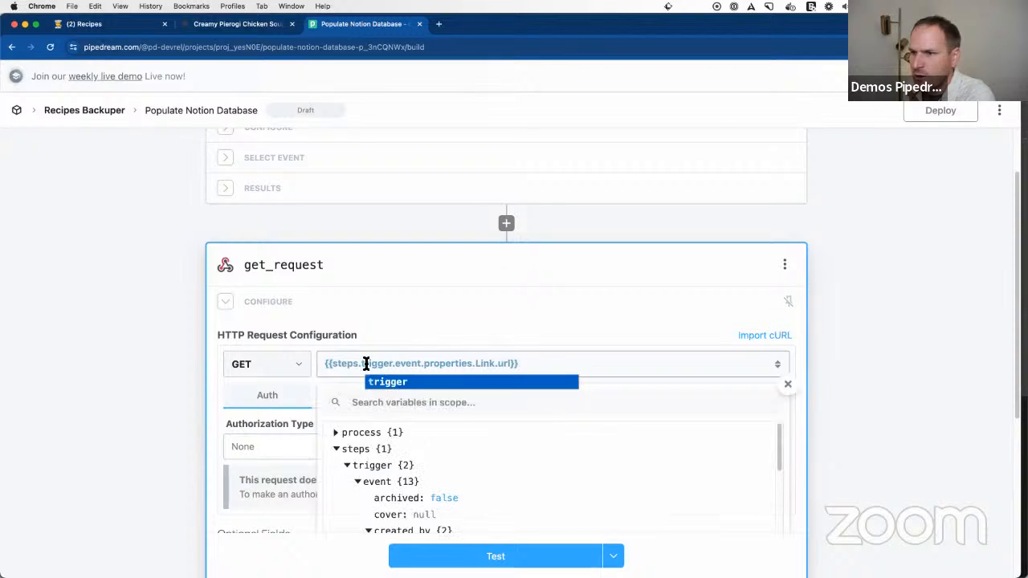
pyautogui.click(416, 247)
pyautogui.moveTo(338, 367); pyautogui.dragTo(518, 365)
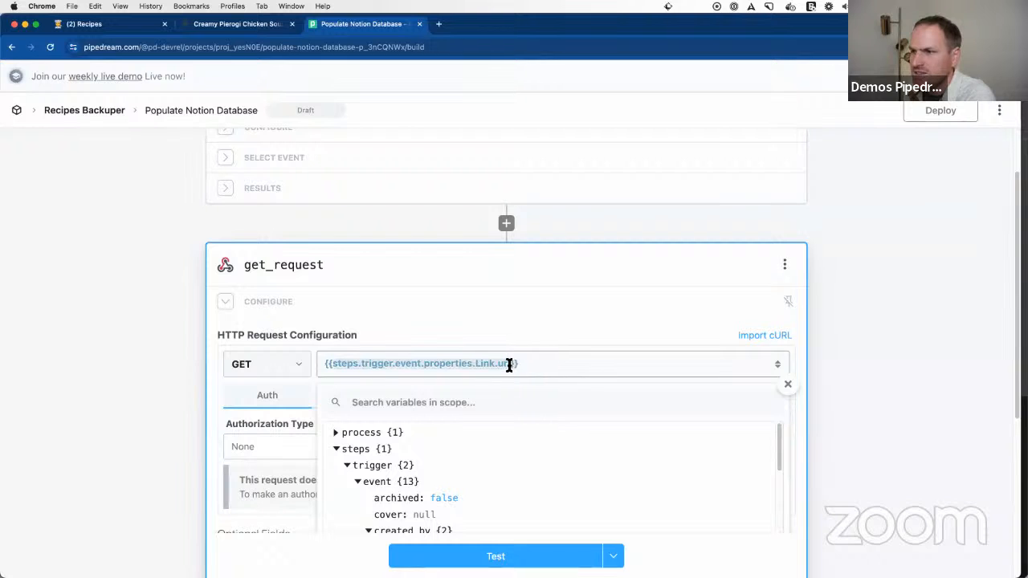
pyautogui.click(298, 197)
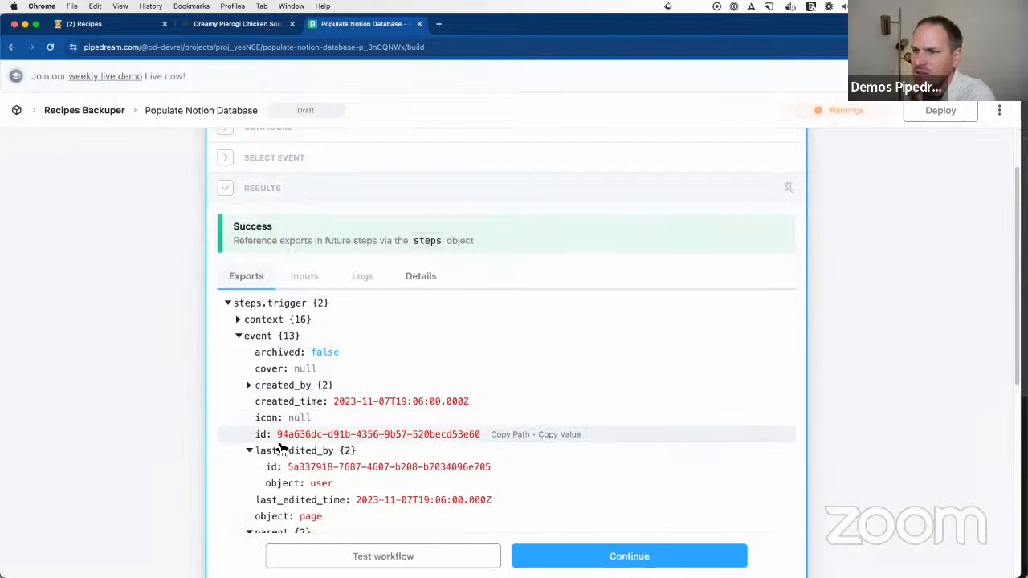
pyautogui.scroll(-3, 269, 437)
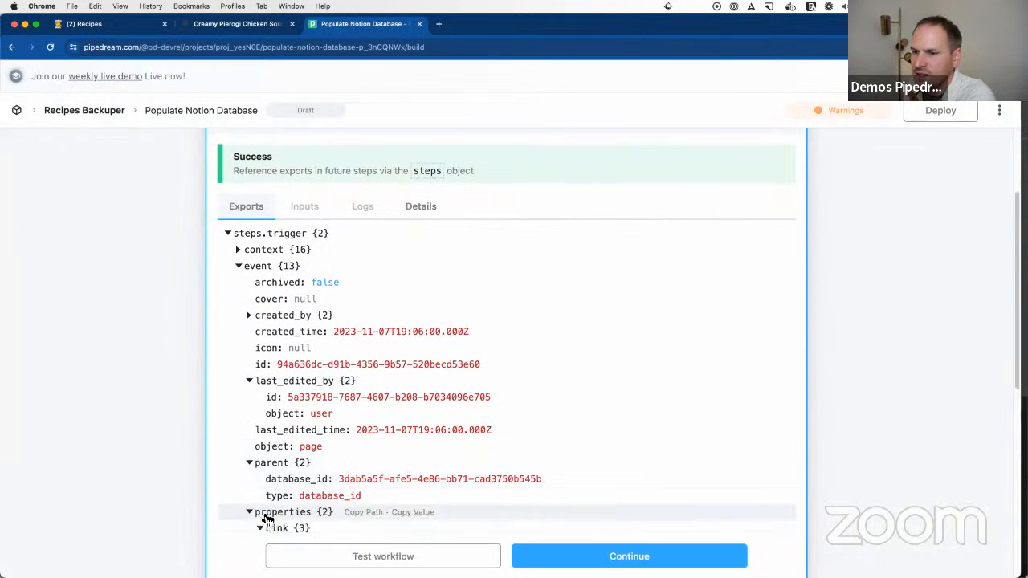
pyautogui.scroll(-3, 348, 475)
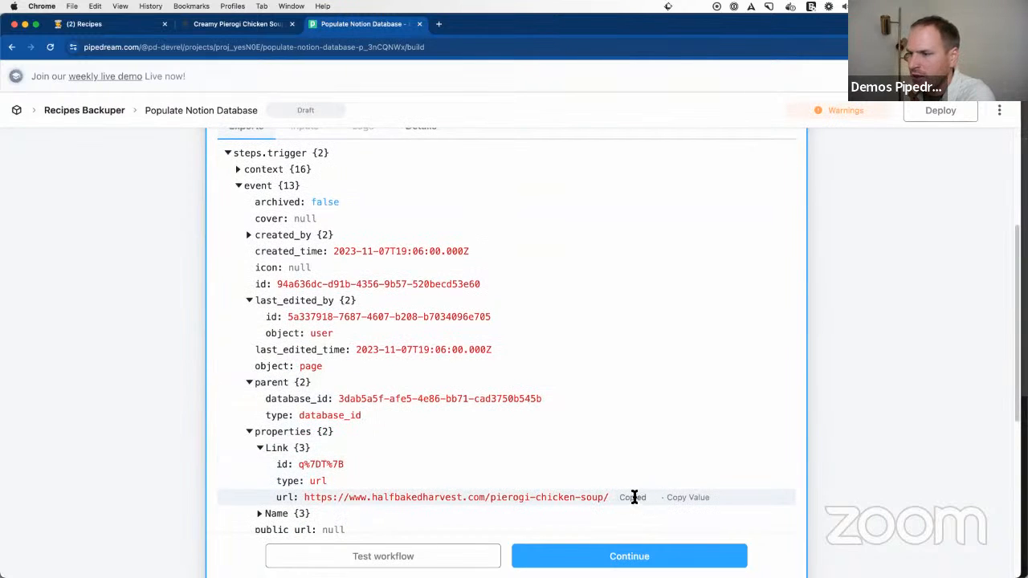
pyautogui.scroll(-5, 361, 496)
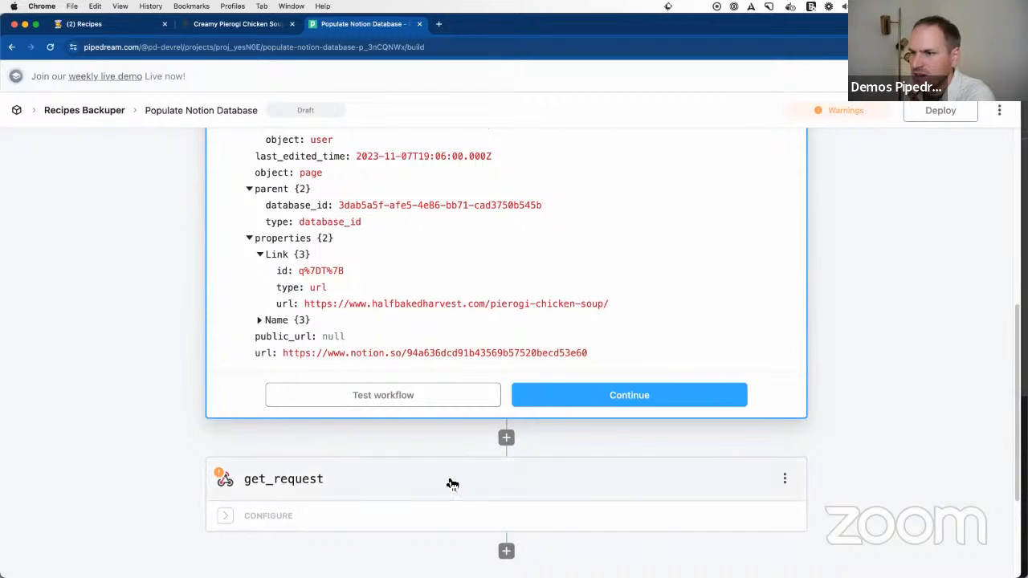
# Step: Test the get_request step and copy the path of its exported $return_value
pyautogui.click(393, 523)
pyautogui.click(324, 277)
pyautogui.click(431, 227)
pyautogui.click(473, 534)
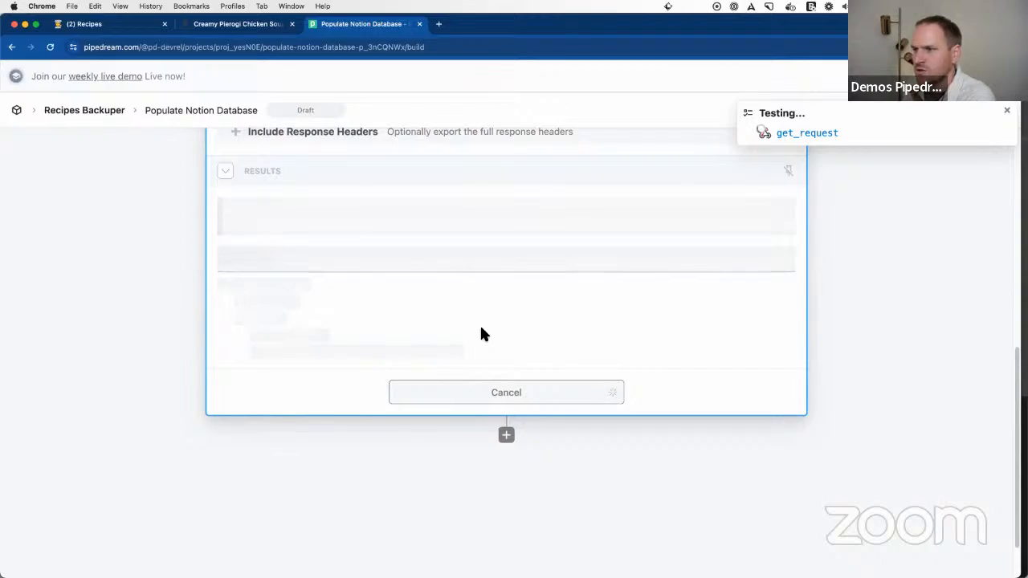
pyautogui.scroll(-5, 349, 356)
pyautogui.scroll(-20, 460, 379)
pyautogui.scroll(-15, 460, 387)
pyautogui.scroll(20, 451, 377)
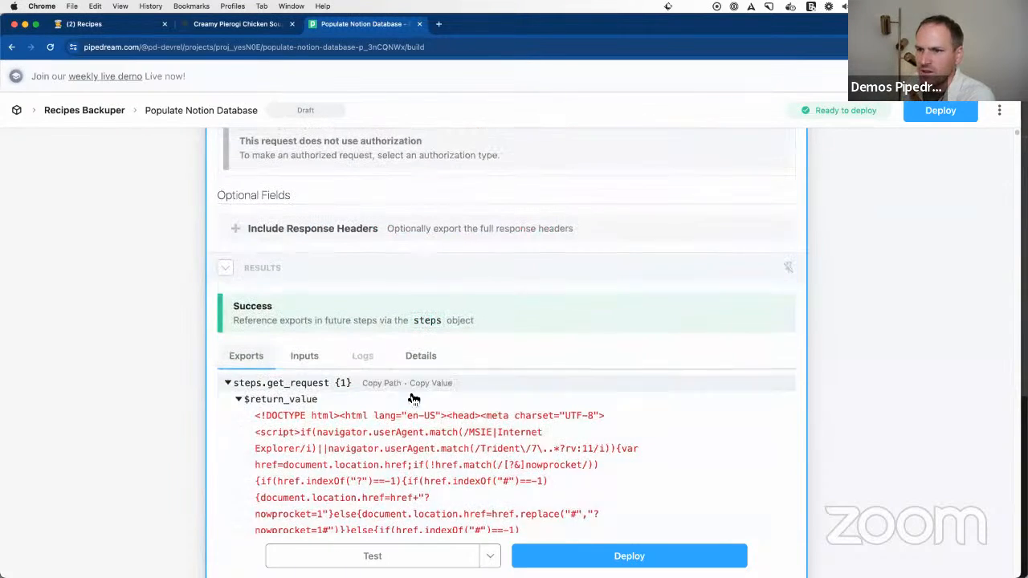
pyautogui.click(238, 397)
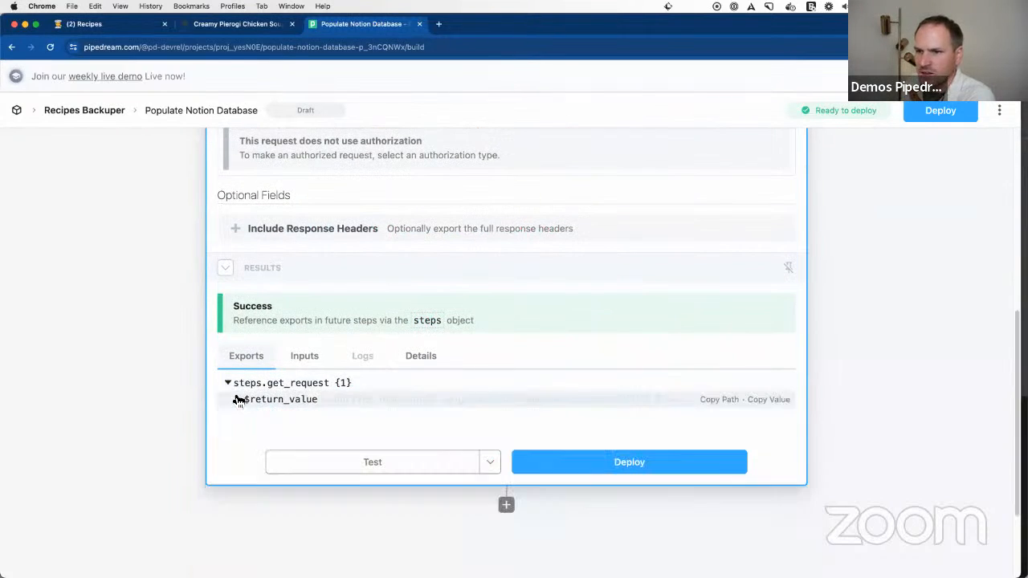
pyautogui.click(711, 400)
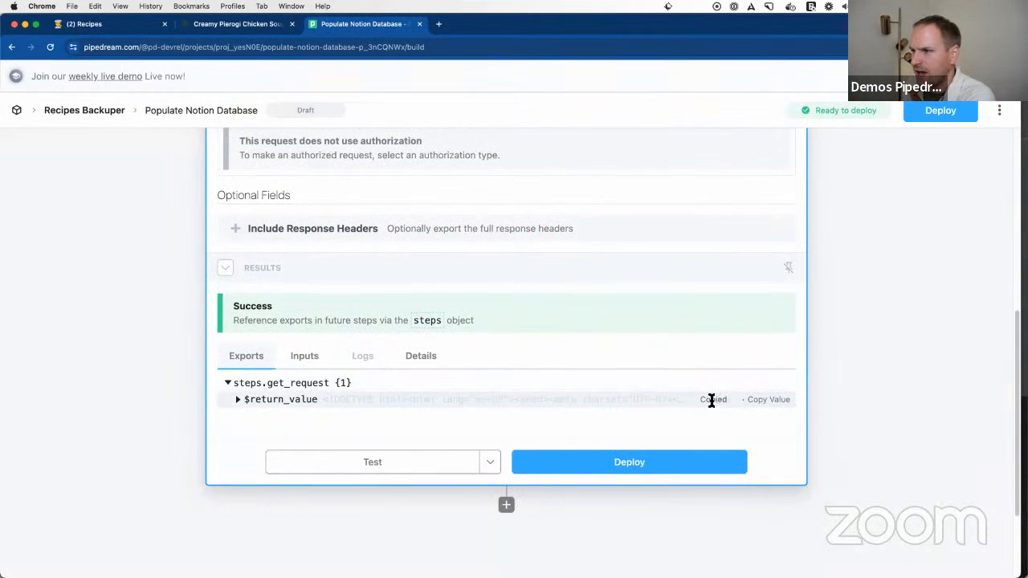
# Step: Add a Node step after get_request using the option for AI-generated Node API code
pyautogui.click(506, 506)
pyautogui.scroll(4, 319, 323)
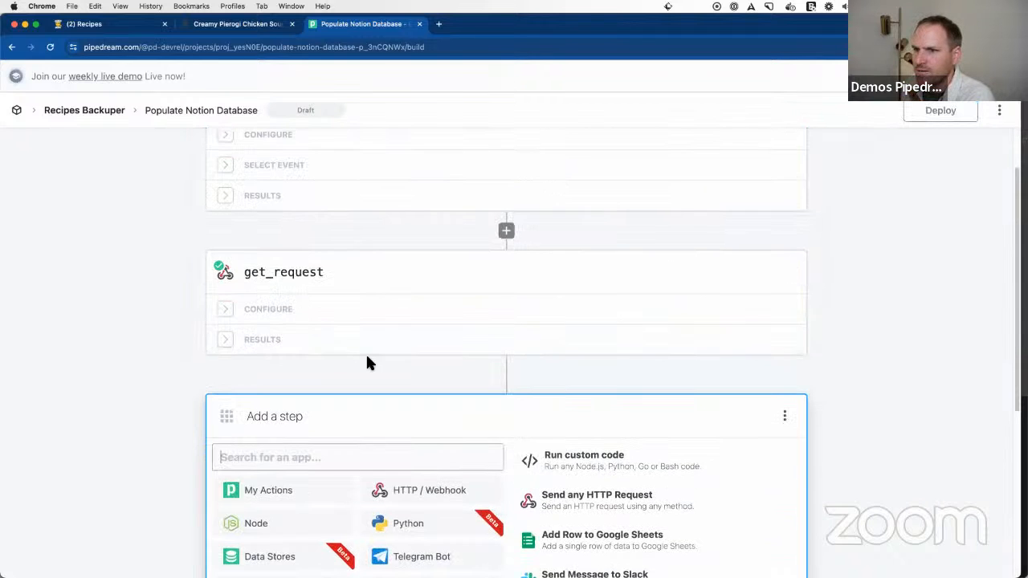
pyautogui.scroll(-1, 367, 358)
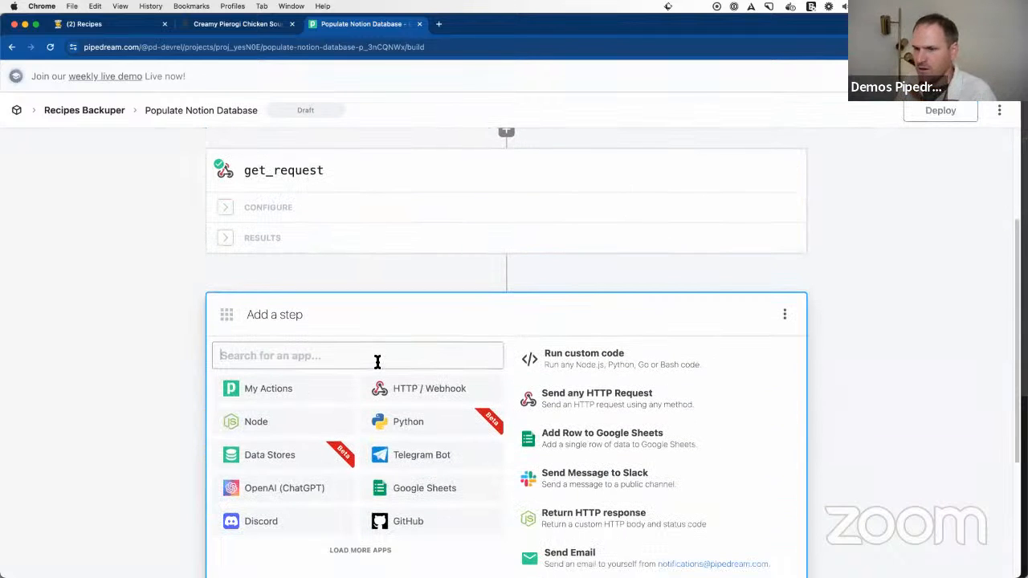
pyautogui.click(247, 426)
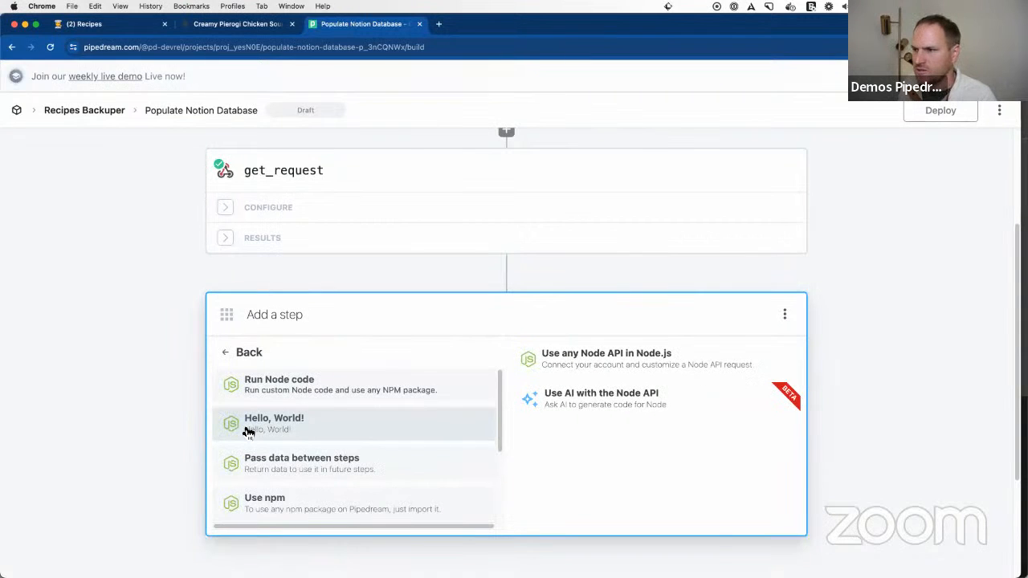
pyautogui.scroll(-2, 658, 450)
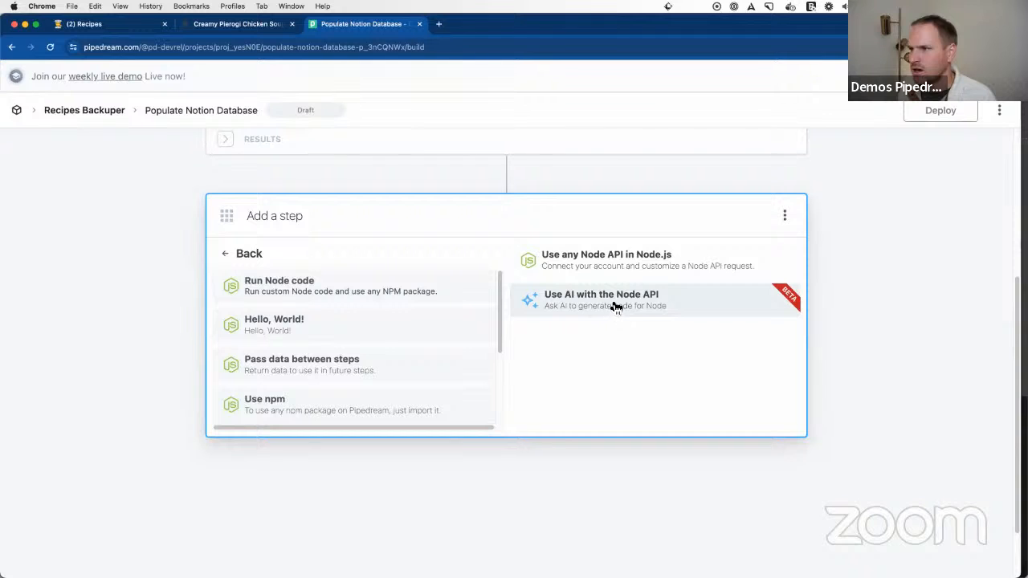
pyautogui.click(599, 307)
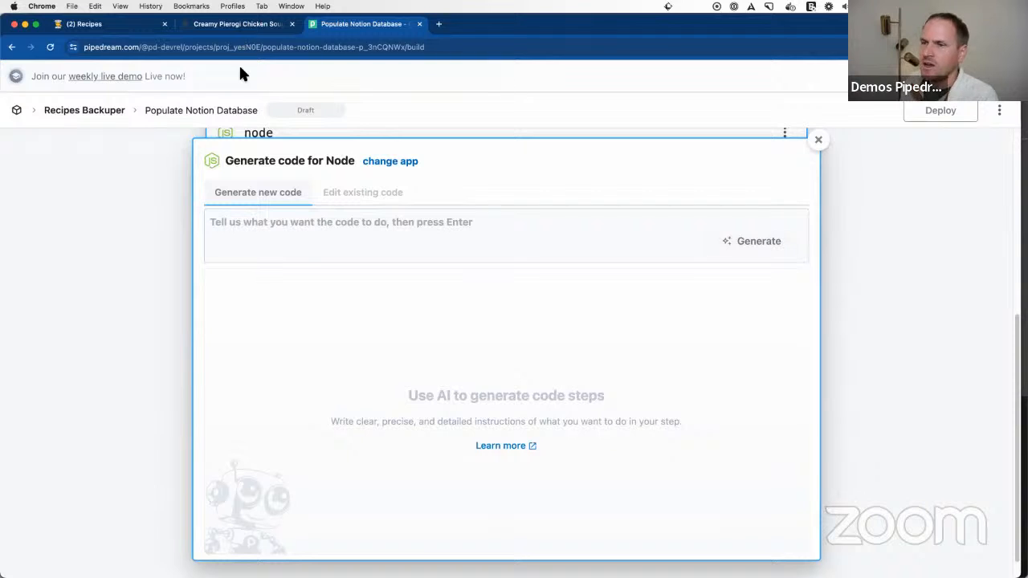
# Step: Enter the code prompt "Please extract the inner html content of from steps.get_request.$return_value", leaving the selector unnamed
pyautogui.write('Ple')
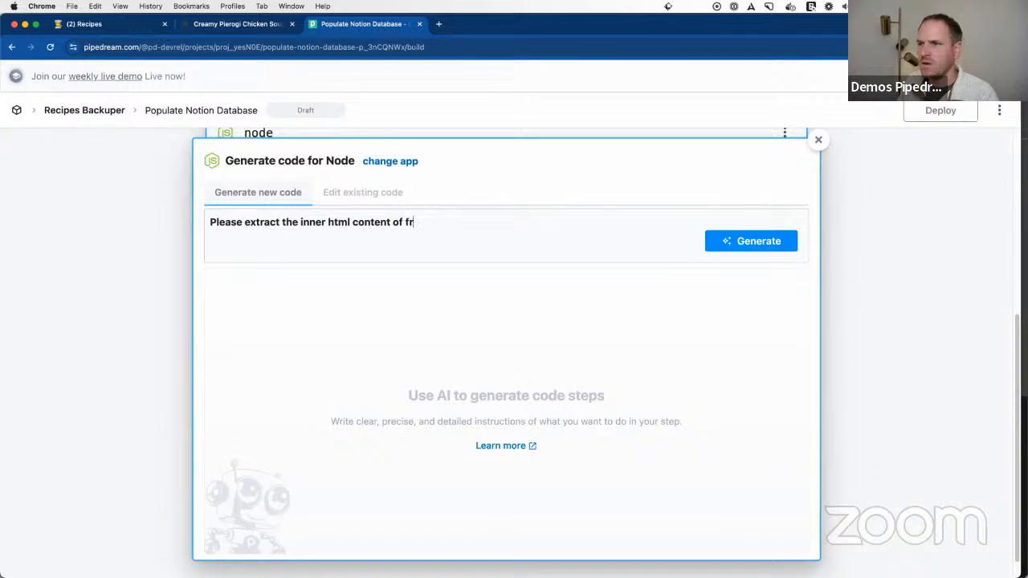
pyautogui.write('om')
pyautogui.write('steps.get_request.$return_value')
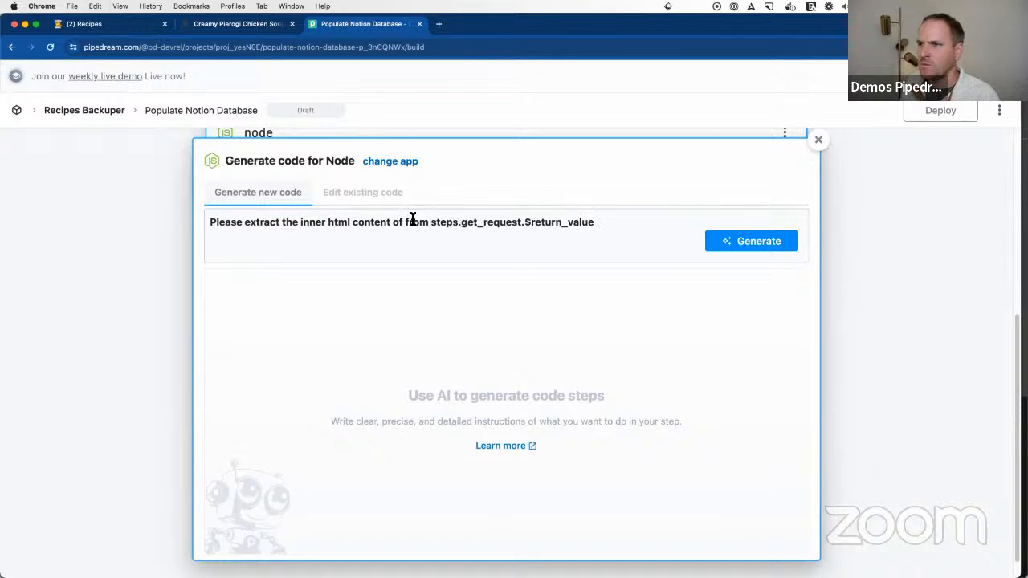
# Step: Inspect the recipe card's heading on the pierogi chicken soup page and copy its container's class name, wprm-recipe-container
pyautogui.click(223, 24)
pyautogui.scroll(1, 264, 257)
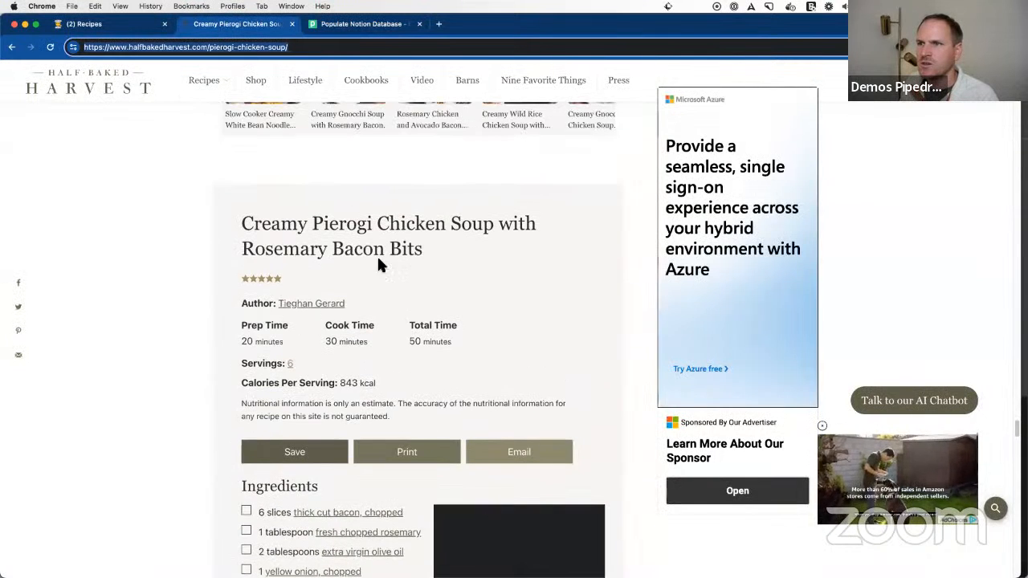
pyautogui.scroll(-3, 361, 337)
pyautogui.scroll(-2, 398, 433)
pyautogui.scroll(5, 391, 376)
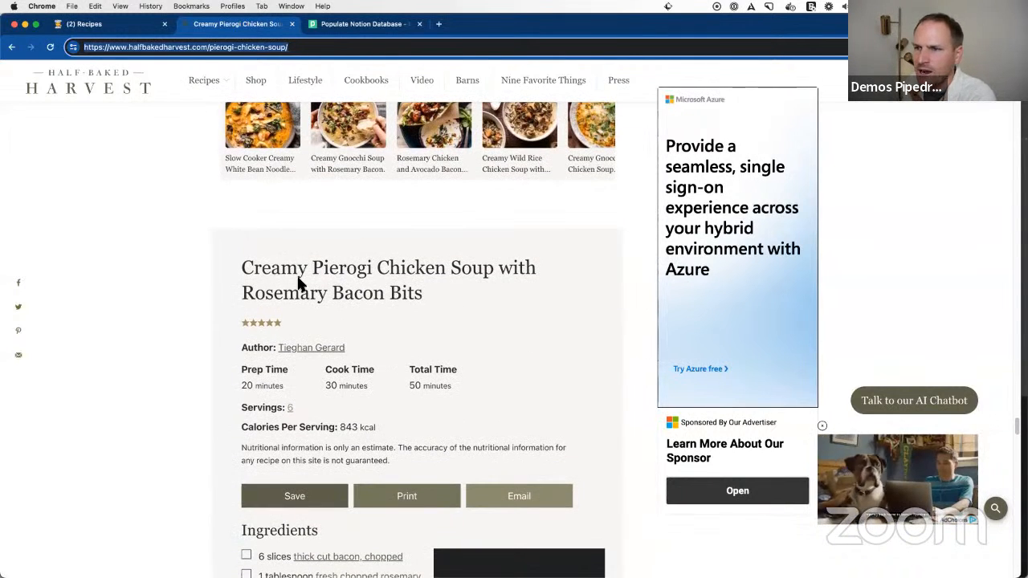
pyautogui.rightClick(298, 274)
pyautogui.click(325, 362)
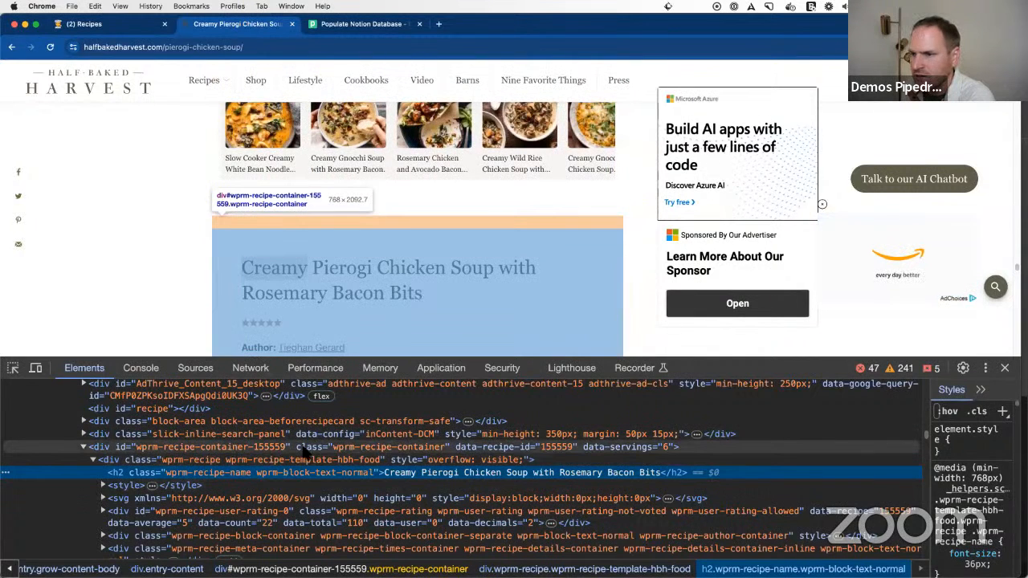
pyautogui.click(378, 451)
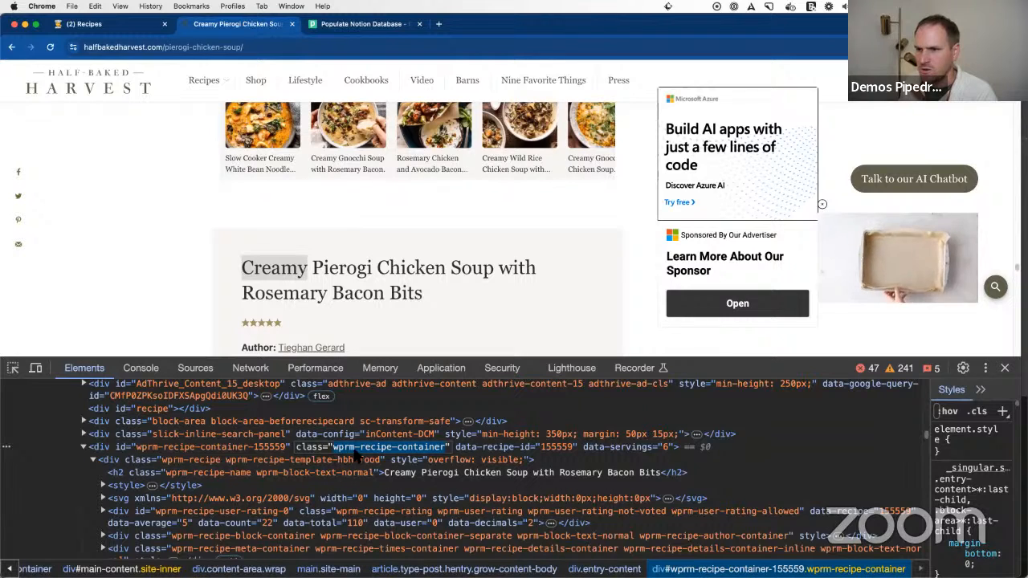
# Step: Back in the Pipedream prompt, insert the selector .wprm-recipe-container after "inner html content of" and generate the code
pyautogui.click(357, 26)
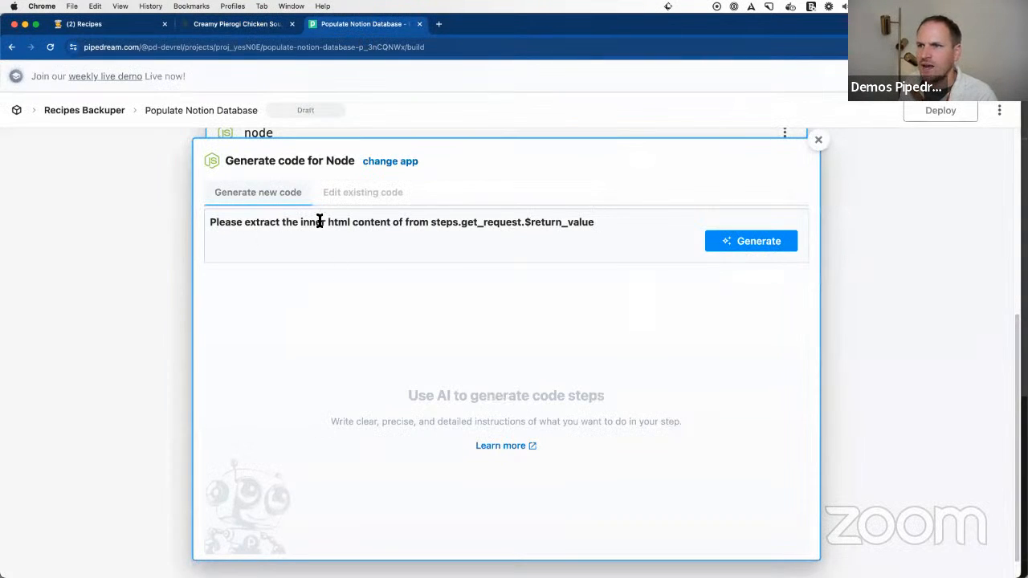
pyautogui.write('.')
pyautogui.write('wprm-recipe-container')
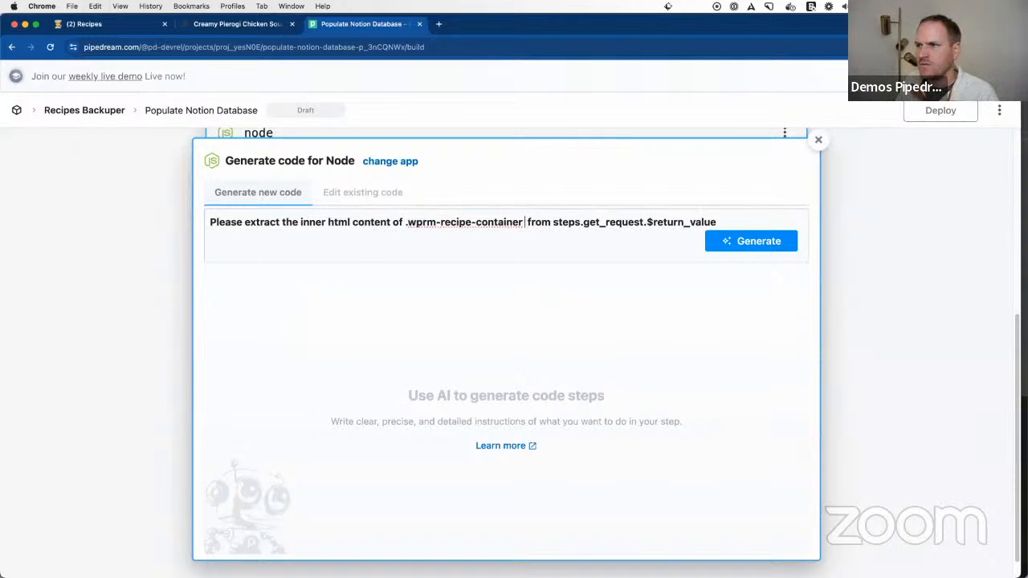
pyautogui.press('BackSpace')
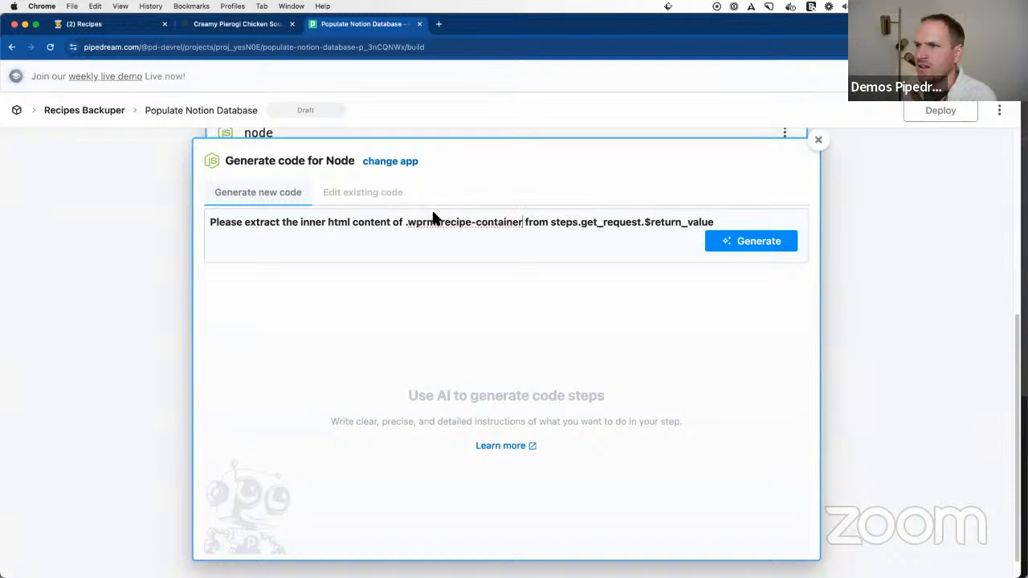
pyautogui.click(734, 244)
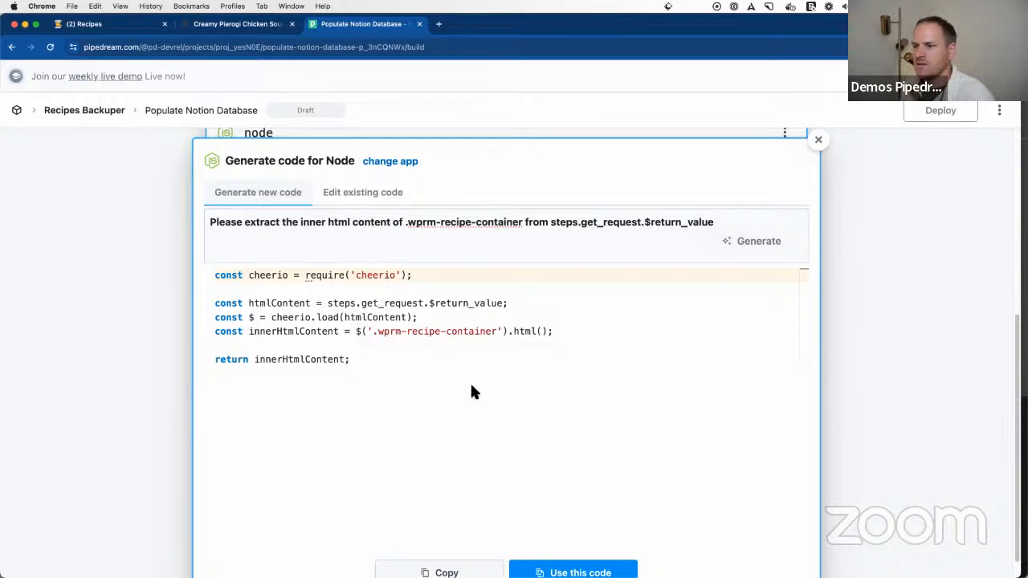
# Step: Edit the existing code with AI, extending the prompt with "and return it as a step export", and regenerate it
pyautogui.scroll(-2, 470, 418)
pyautogui.scroll(5, 450, 418)
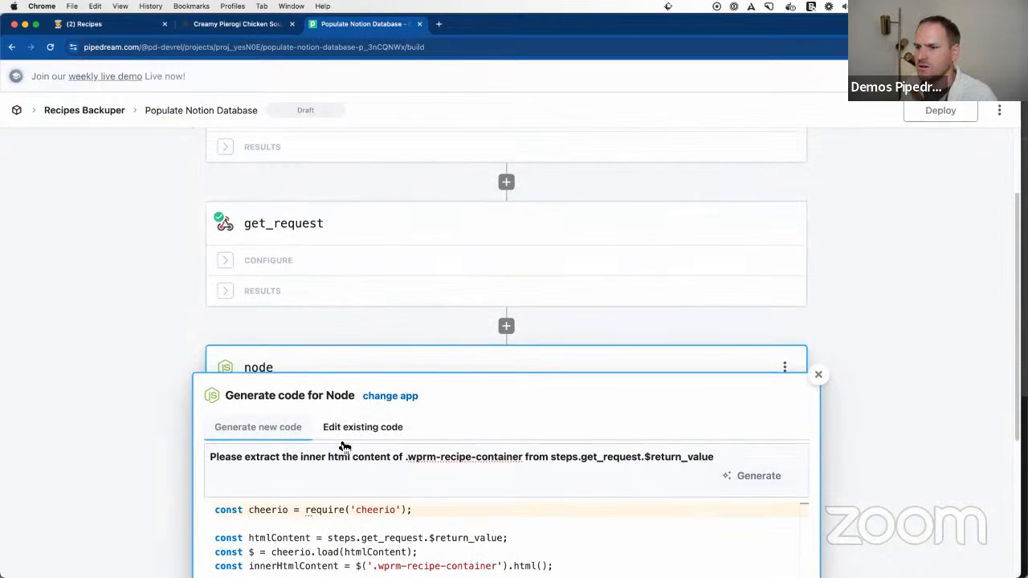
pyautogui.click(363, 427)
pyautogui.click(397, 456)
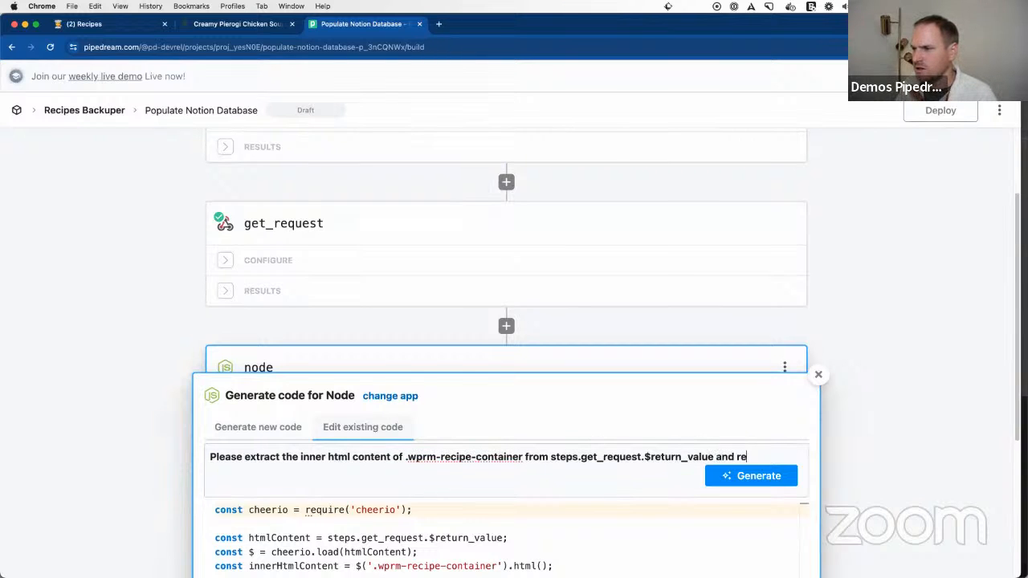
pyautogui.write('step export')
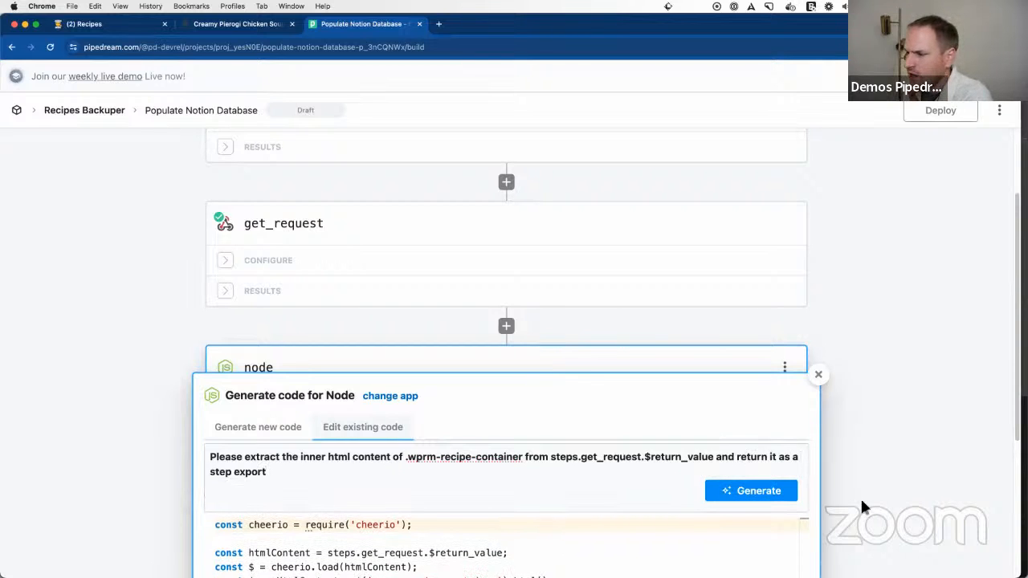
pyautogui.click(746, 493)
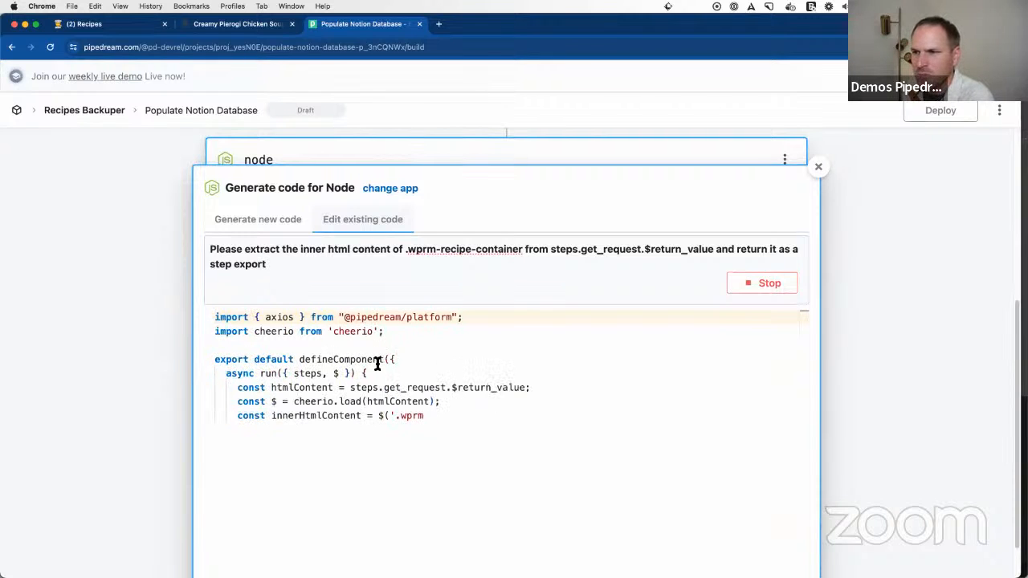
# Step: Review the generated component's definition, run arguments, cheerio load call and steps.get_request.$return_value reference
pyautogui.moveTo(389, 360); pyautogui.dragTo(216, 359)
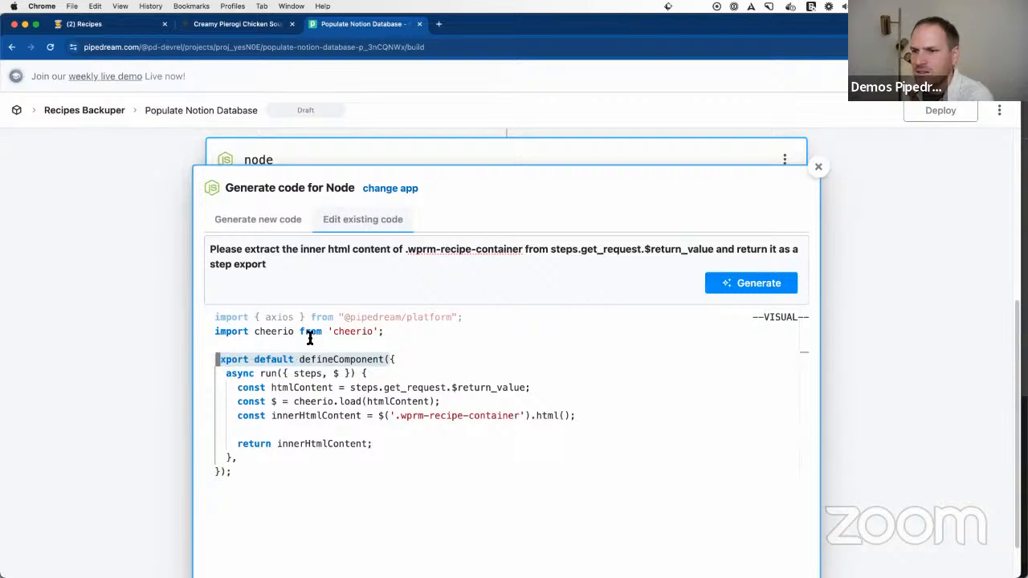
pyautogui.click(330, 372)
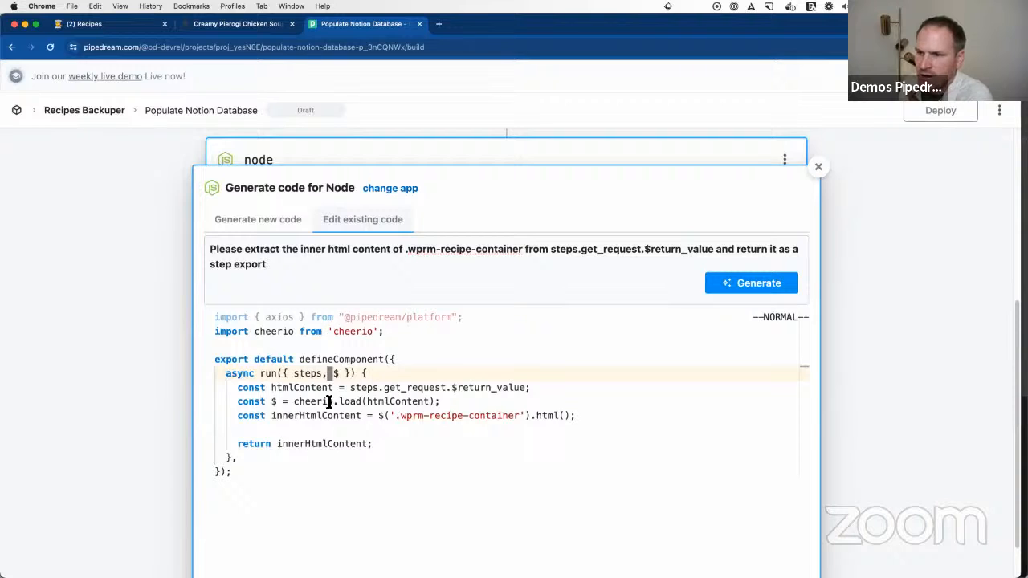
pyautogui.moveTo(368, 402); pyautogui.dragTo(435, 404)
pyautogui.moveTo(526, 388); pyautogui.dragTo(351, 394)
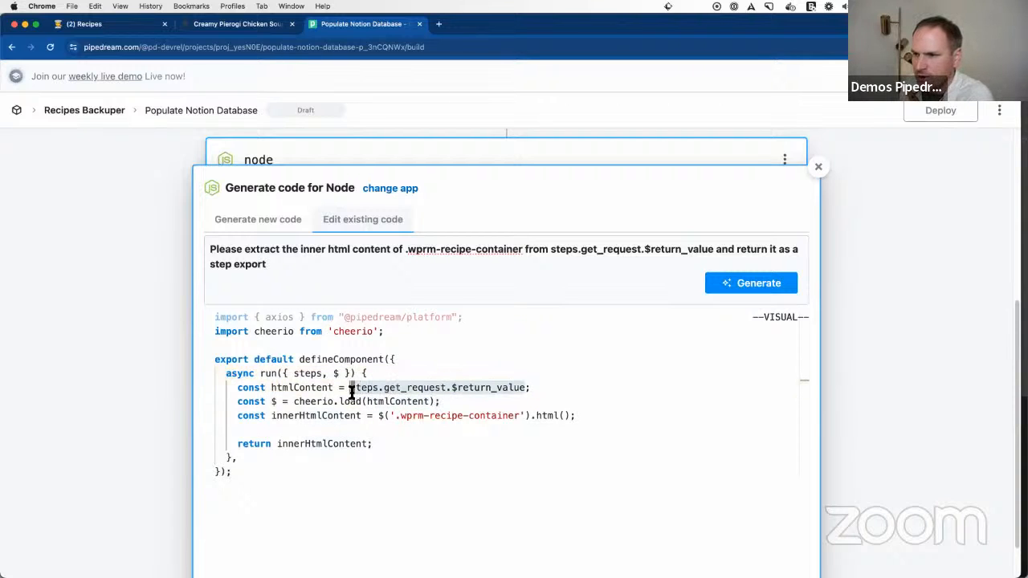
# Step: Use the AI-generated cheerio extraction code in the node step and test the step
pyautogui.click(412, 426)
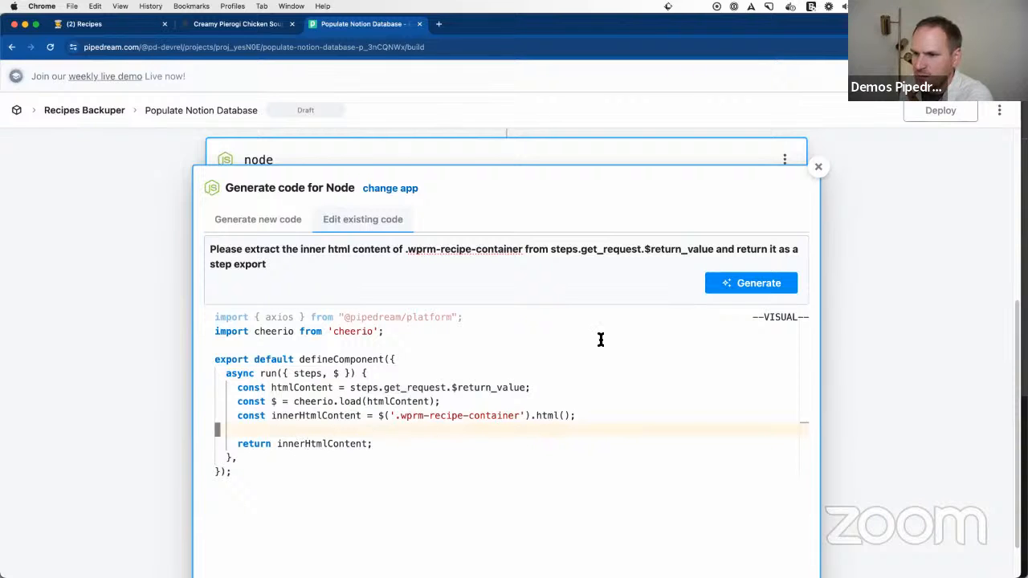
pyautogui.scroll(-3, 723, 369)
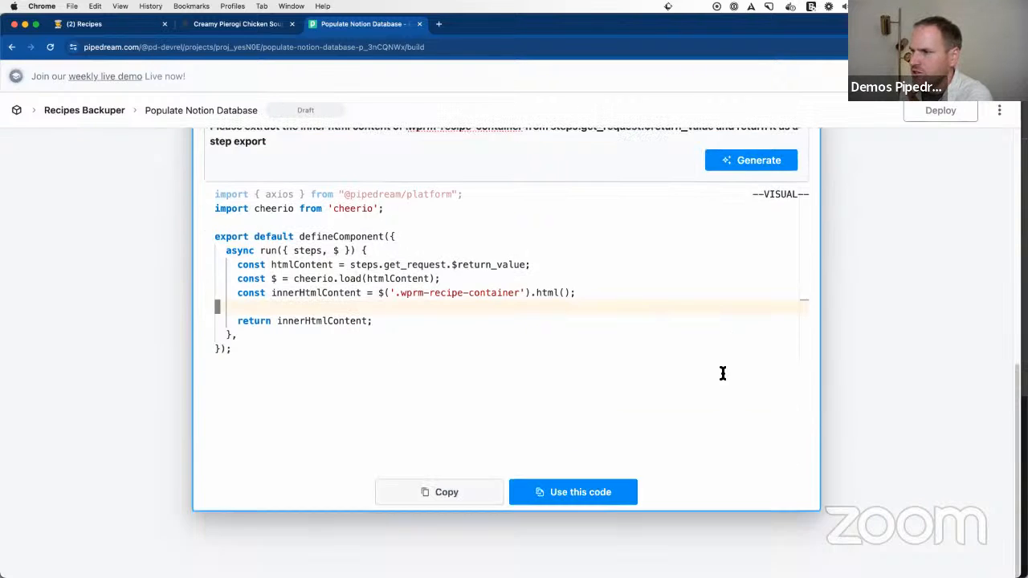
pyautogui.click(576, 475)
pyautogui.click(491, 302)
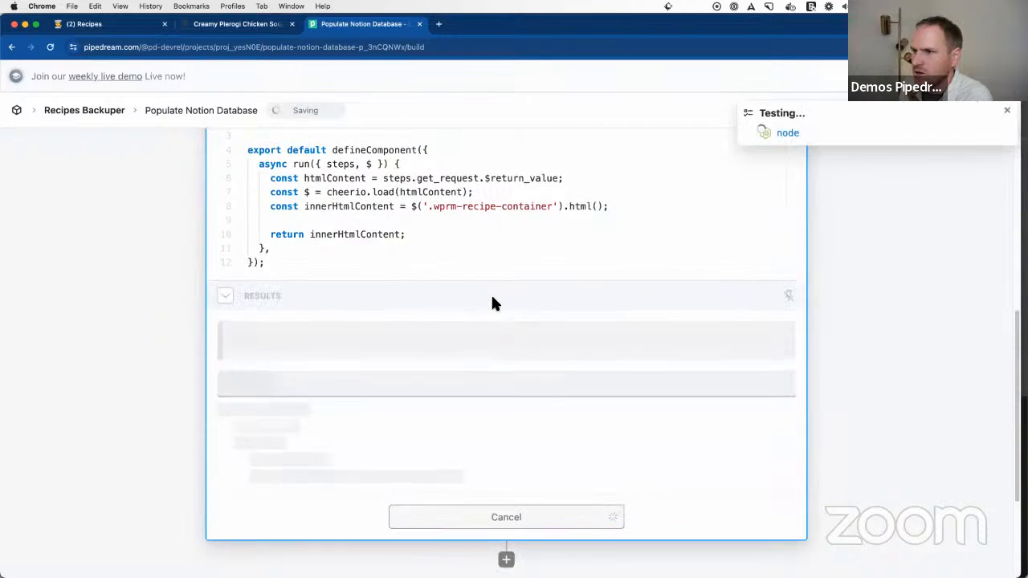
# Step: Remove the $ argument from the node step's run function, leaving only steps, and test the step again
pyautogui.scroll(3, 494, 307)
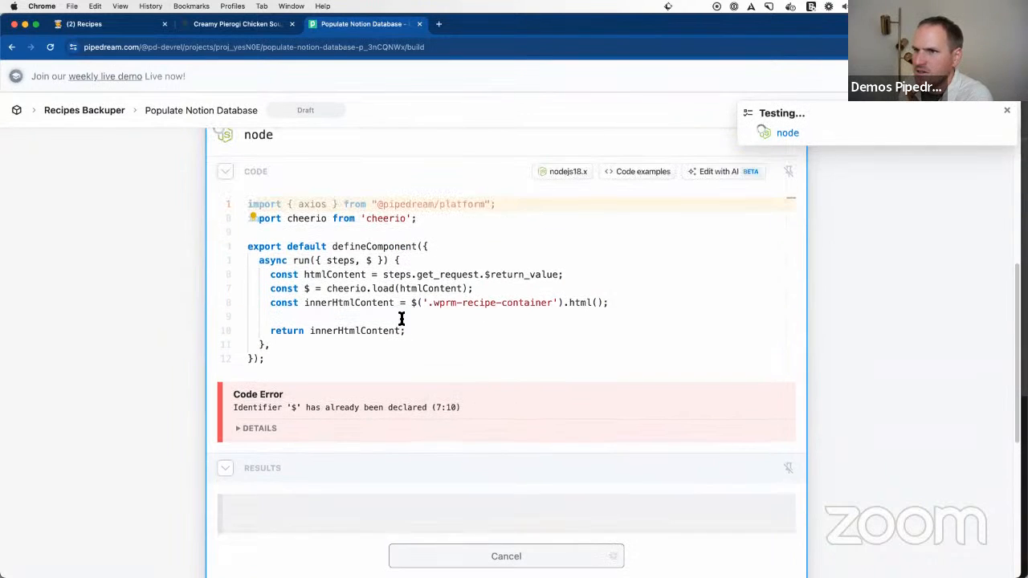
pyautogui.click(372, 261)
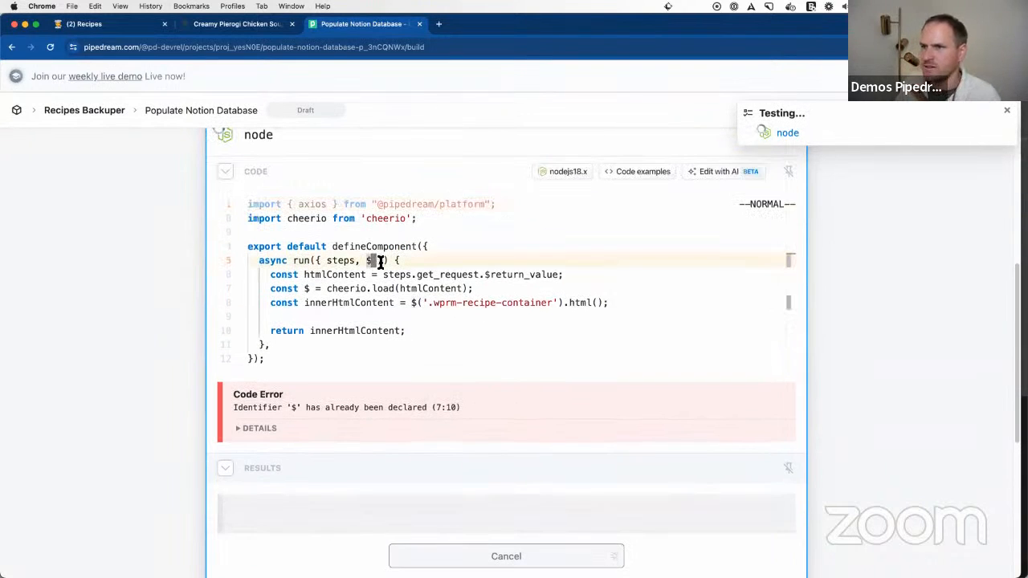
pyautogui.press('x')
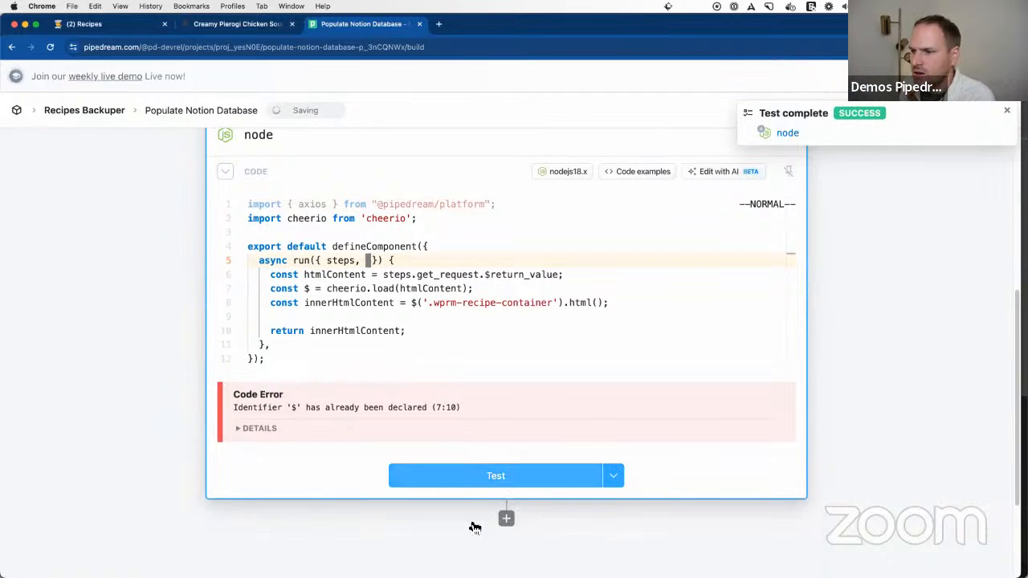
pyautogui.press('i')
pyautogui.press('BackSpace')
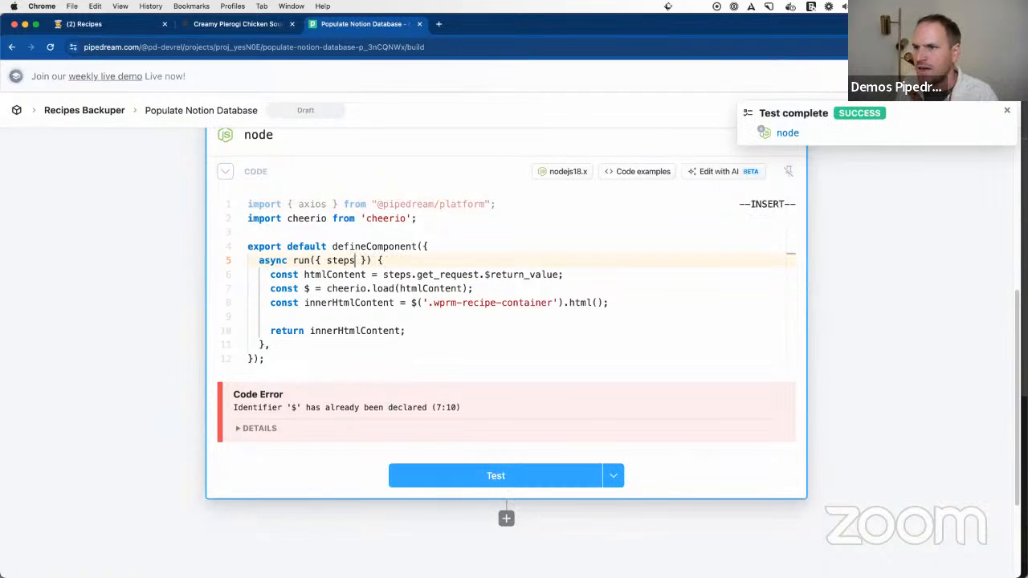
pyautogui.click(494, 479)
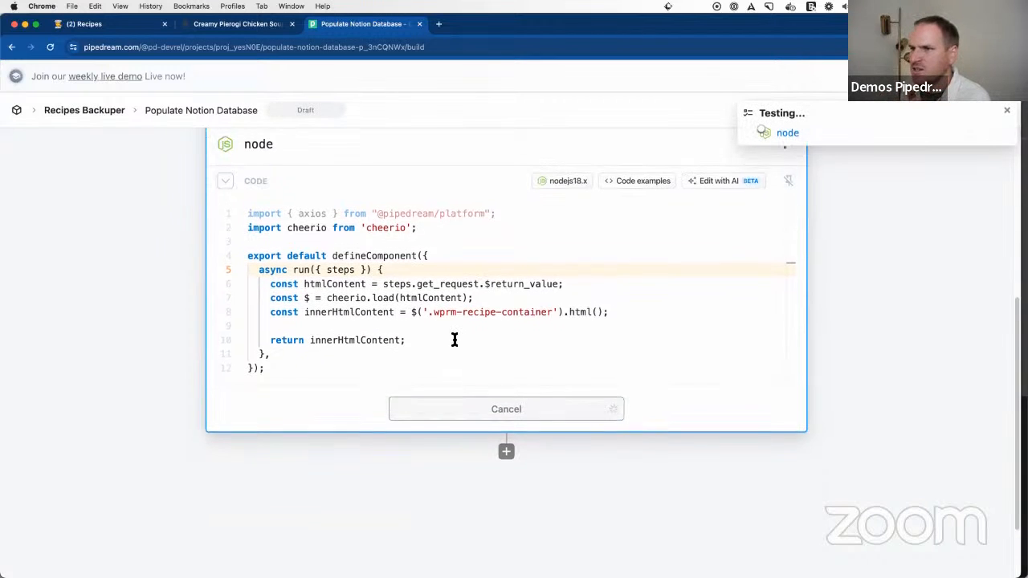
# Step: Examine the recipe HTML returned in the node step's exports, including the ingredient markup, and collapse $return_value
pyautogui.scroll(5, 507, 374)
pyautogui.scroll(-3, 514, 394)
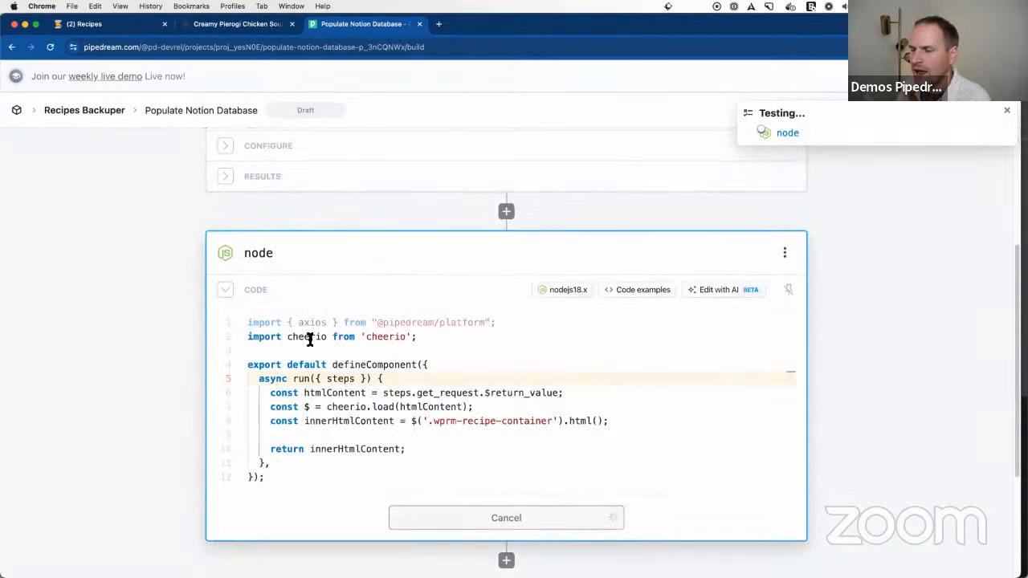
pyautogui.scroll(-4, 454, 380)
pyautogui.scroll(1, 454, 381)
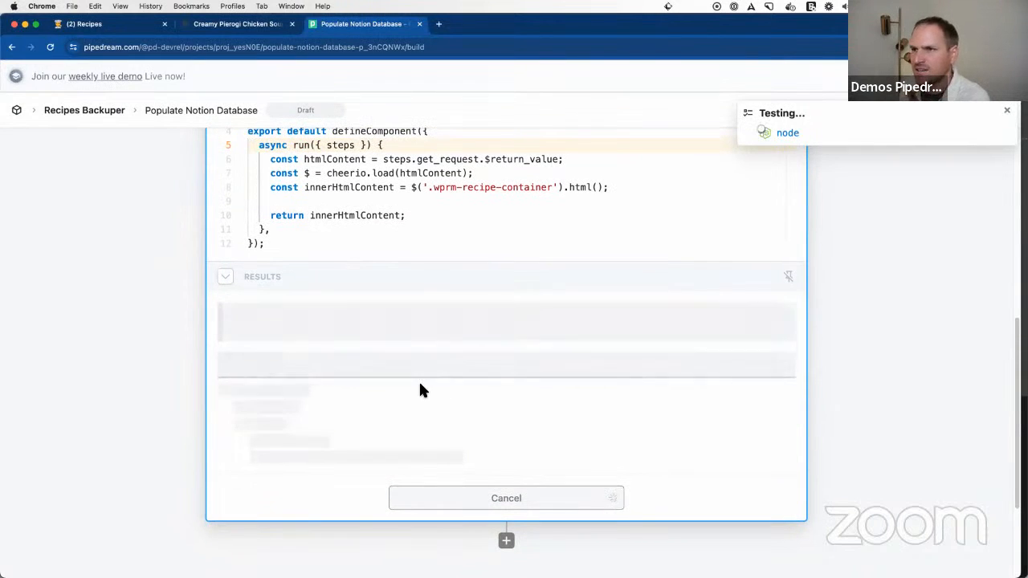
pyautogui.scroll(-1, 425, 389)
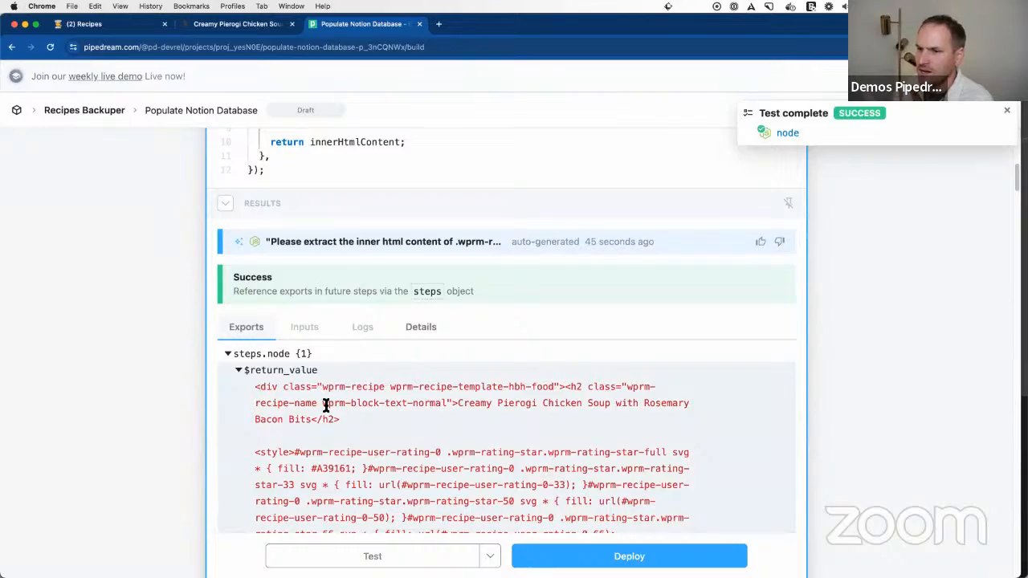
pyautogui.scroll(-6, 326, 405)
pyautogui.scroll(-10, 410, 412)
pyautogui.scroll(-10, 410, 414)
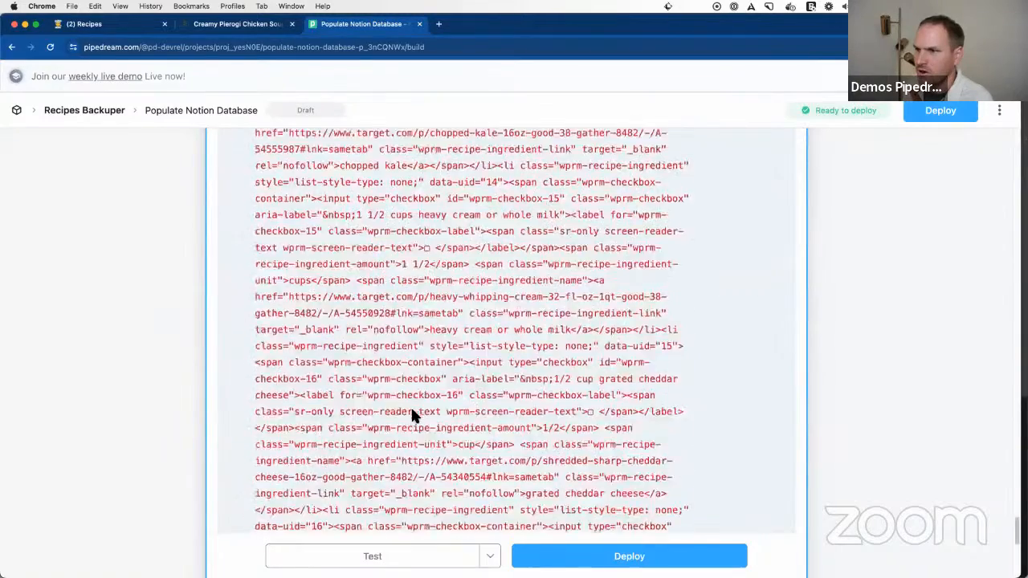
pyautogui.scroll(15, 414, 412)
pyautogui.scroll(20, 426, 410)
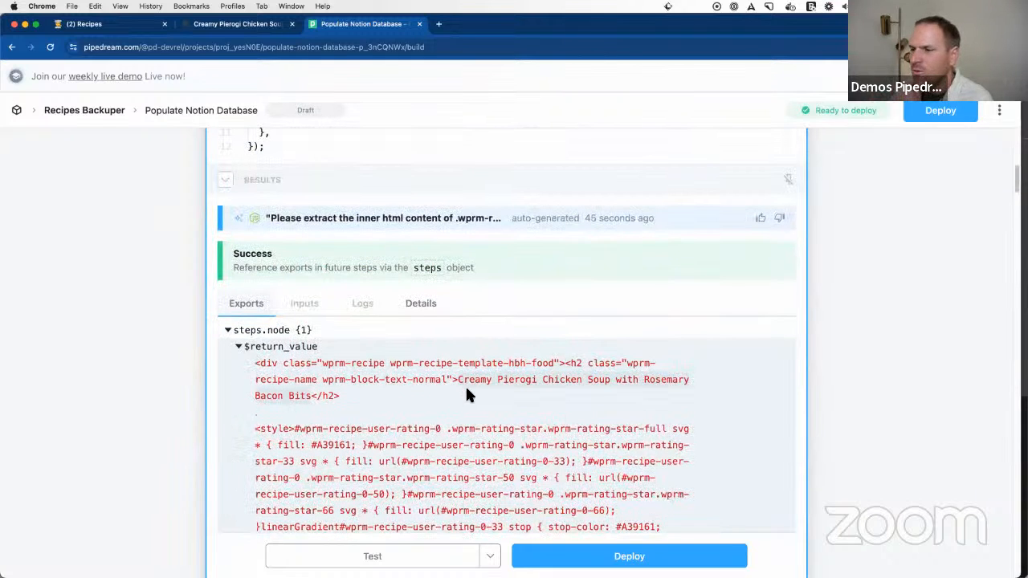
pyautogui.click(240, 348)
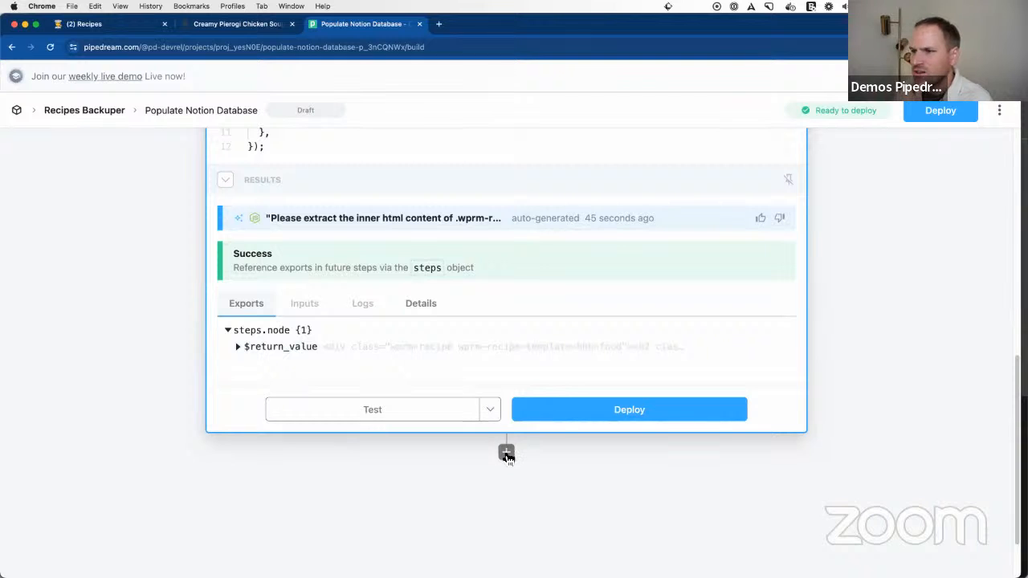
pyautogui.click(397, 347)
pyautogui.scroll(-3, 438, 426)
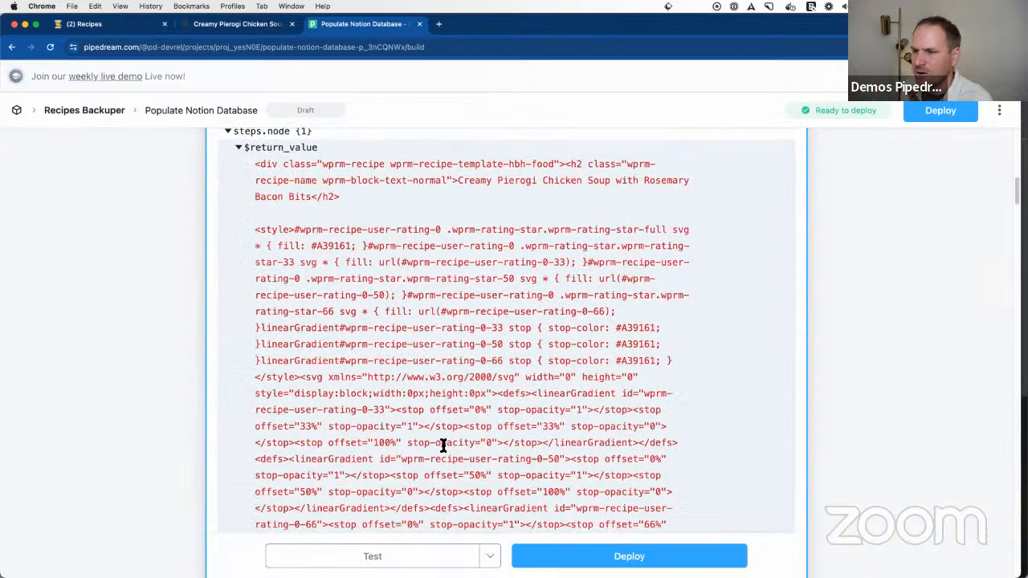
pyautogui.scroll(3, 498, 418)
pyautogui.click(239, 363)
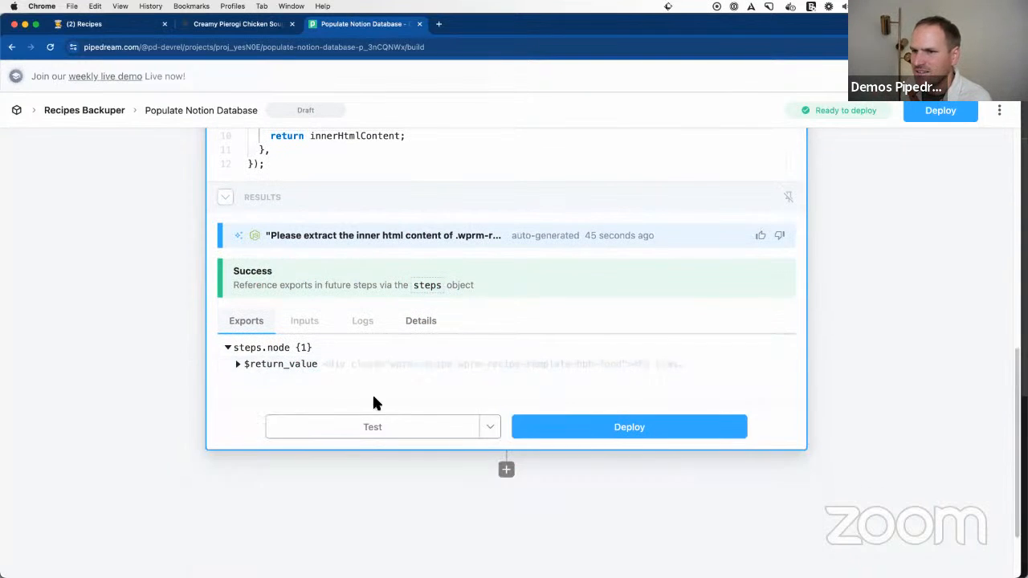
# Step: Add a Helper Functions step after the node step using the HTML to Markdown action
pyautogui.click(506, 470)
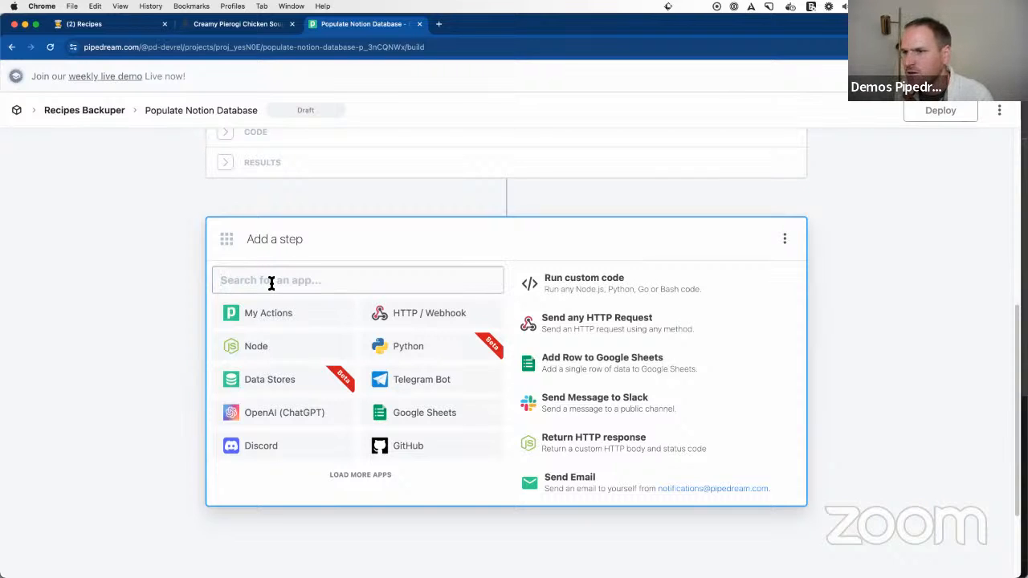
pyautogui.write('helper')
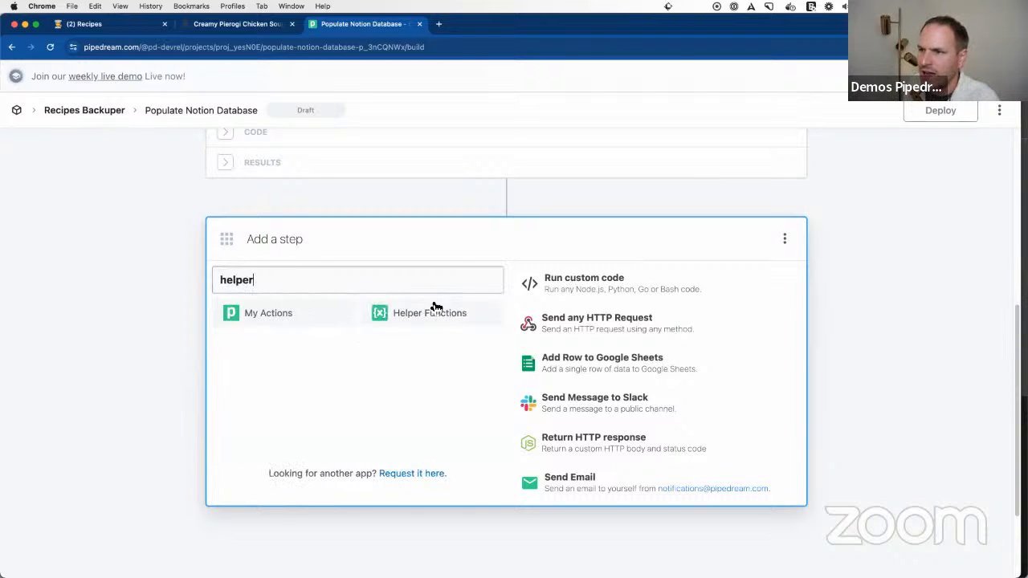
pyautogui.click(419, 318)
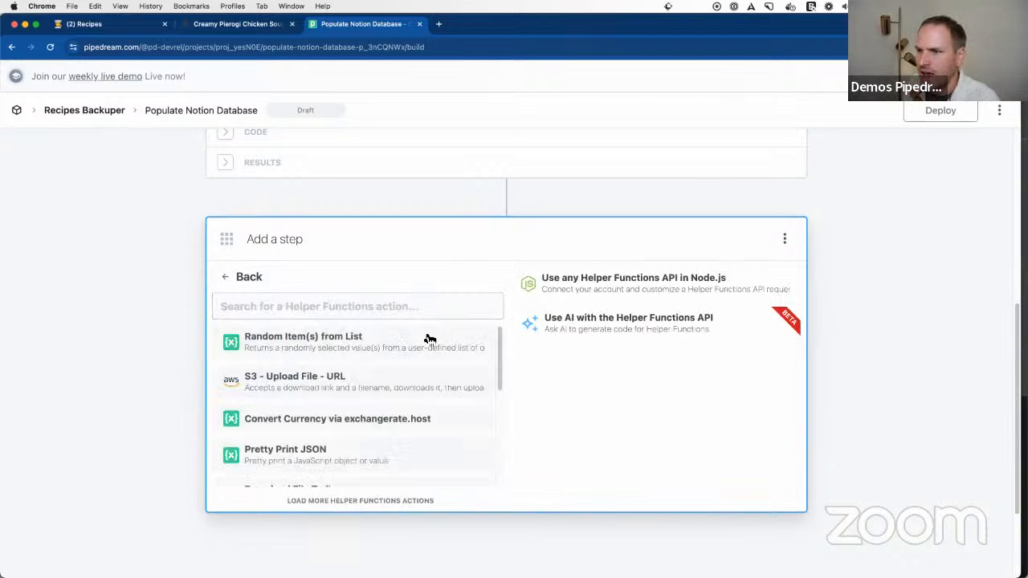
pyautogui.scroll(-5, 325, 357)
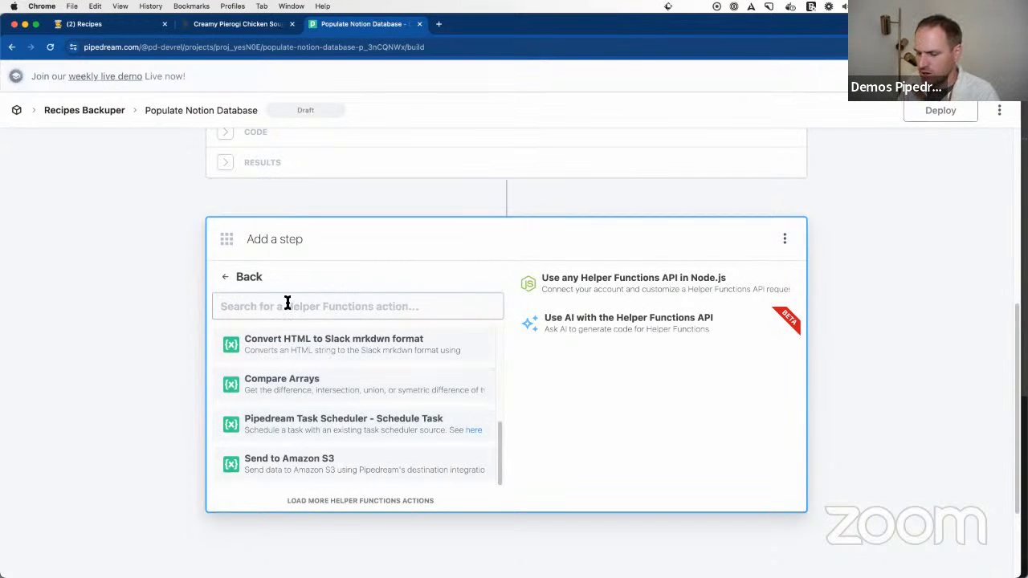
pyautogui.write('mark')
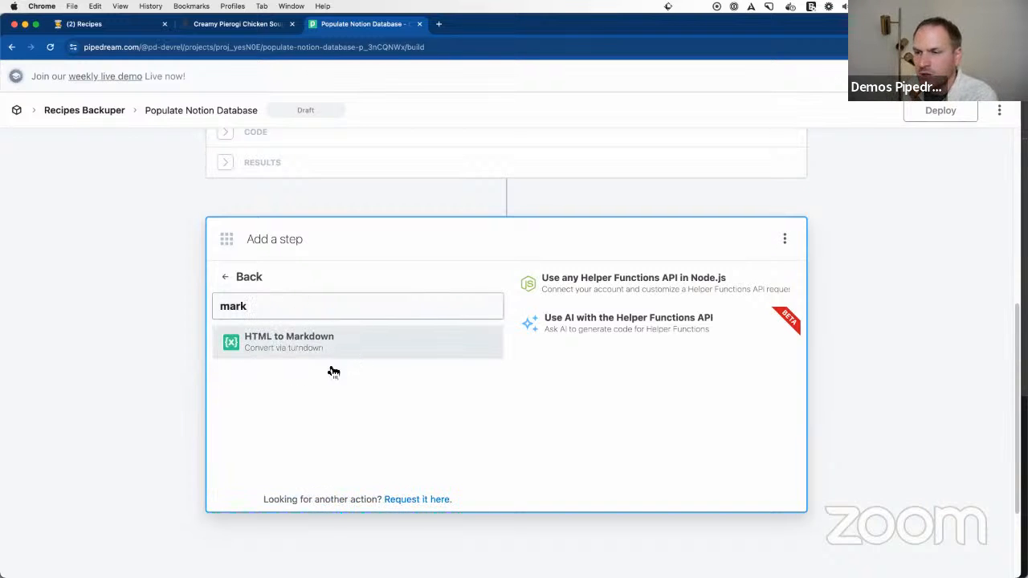
pyautogui.click(371, 339)
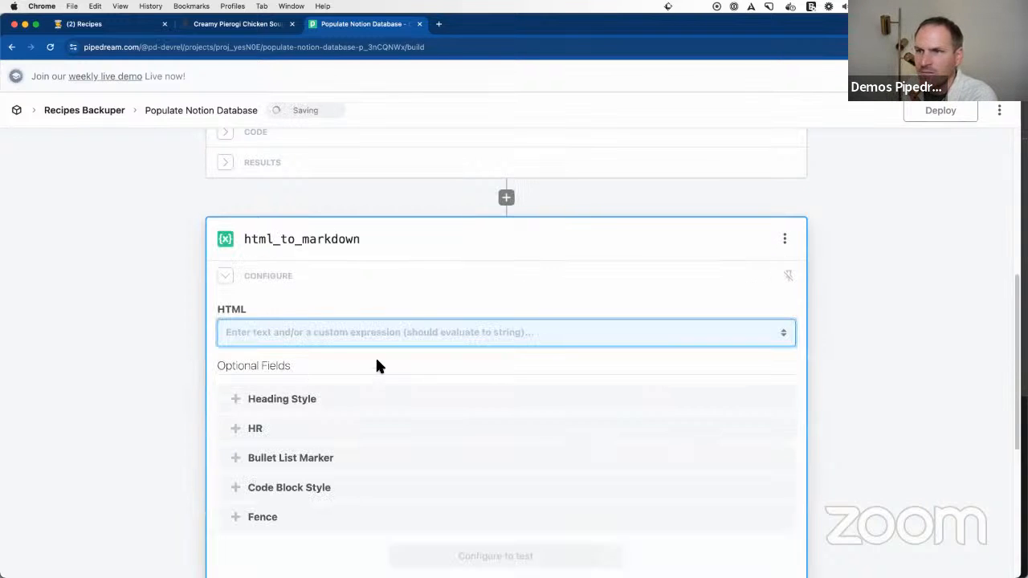
# Step: Rename the node step as get_recipe_html and test it again
pyautogui.click(305, 337)
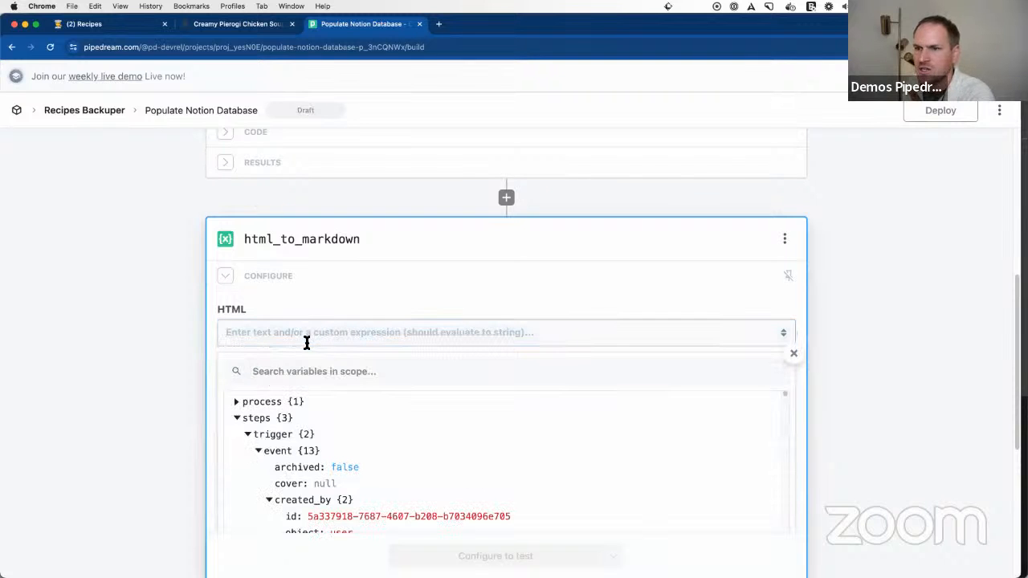
pyautogui.scroll(5, 298, 361)
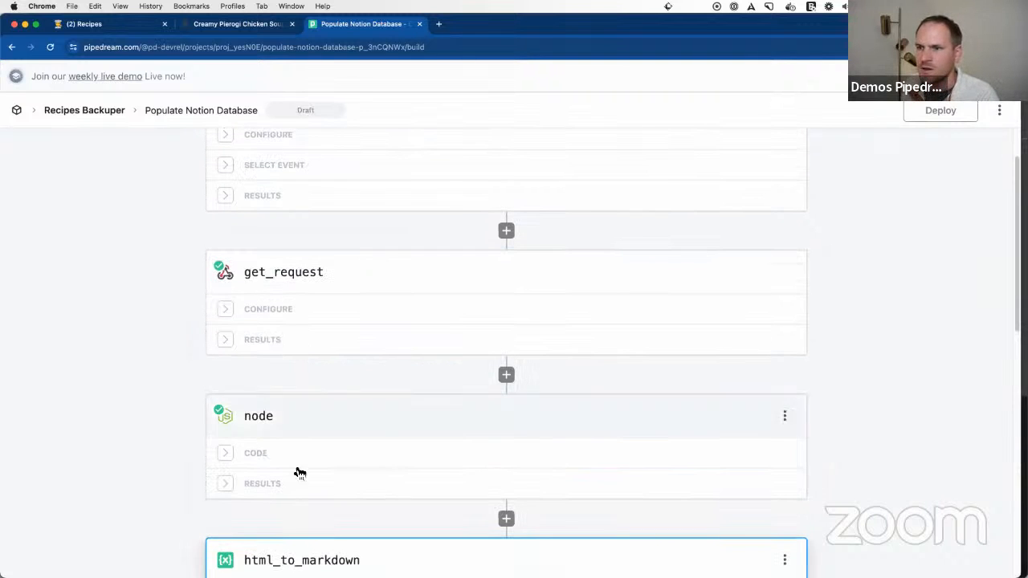
pyautogui.scroll(-1, 291, 487)
pyautogui.click(273, 314)
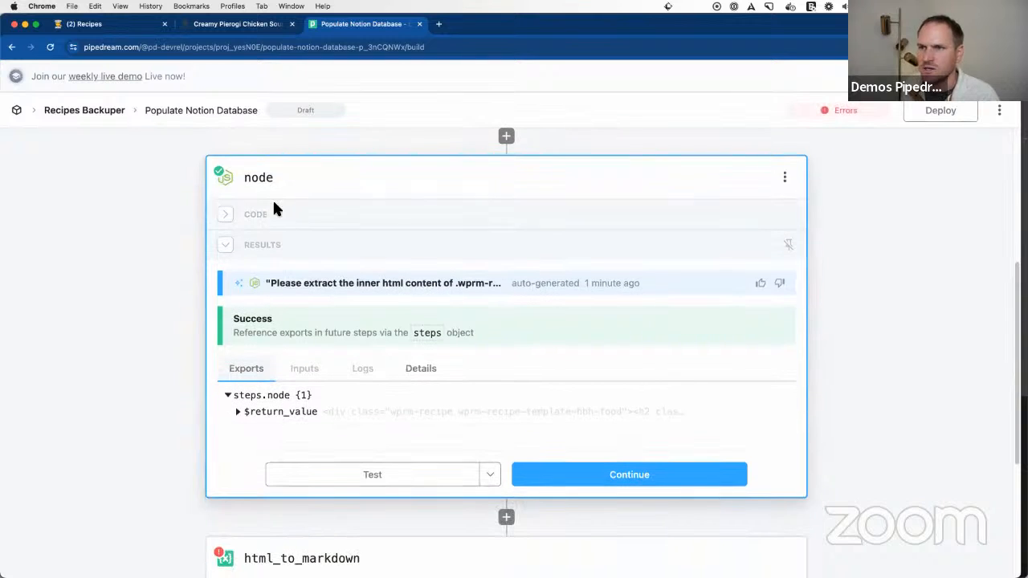
pyautogui.write('get_recipe_html')
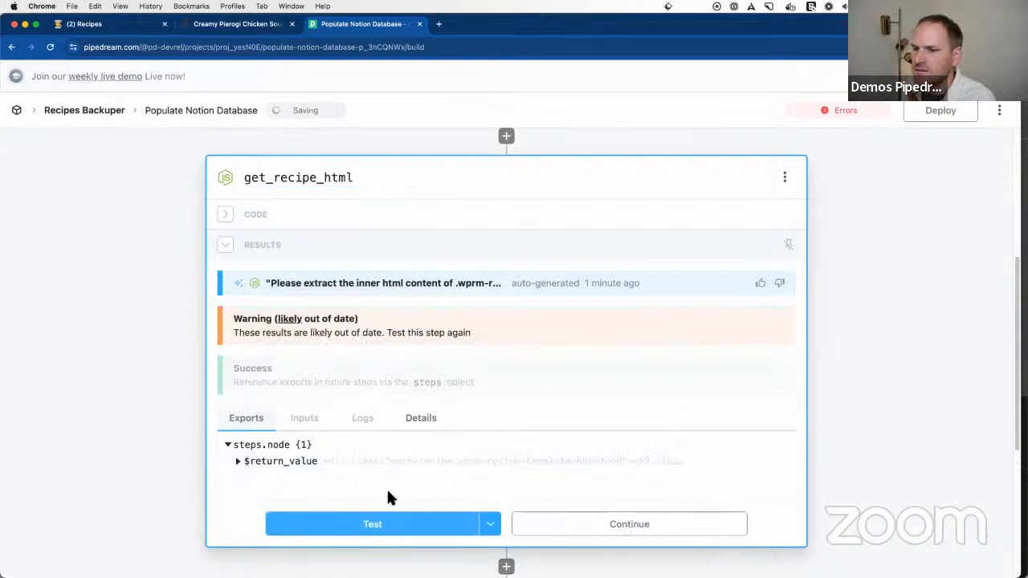
pyautogui.click(392, 528)
pyautogui.scroll(2, 353, 466)
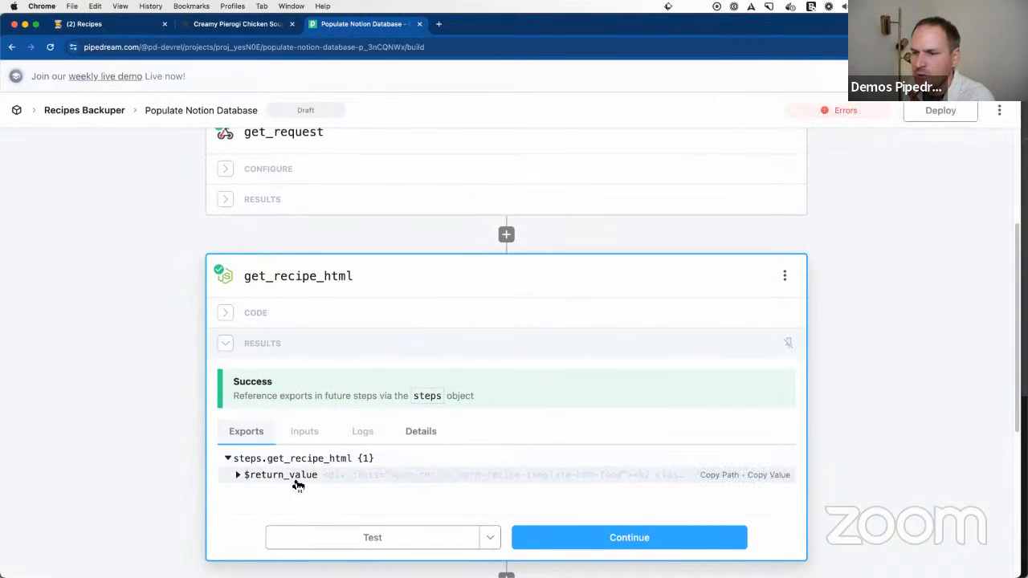
# Step: Reopen the html_to_markdown configuration and search the variables available for its HTML field for "recipe"
pyautogui.scroll(-3, 486, 482)
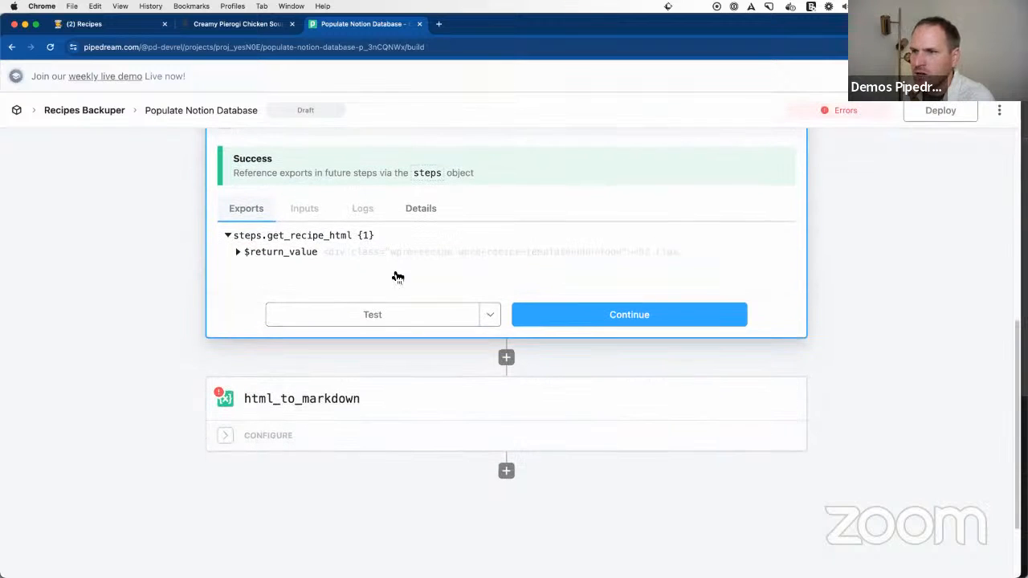
pyautogui.click(313, 436)
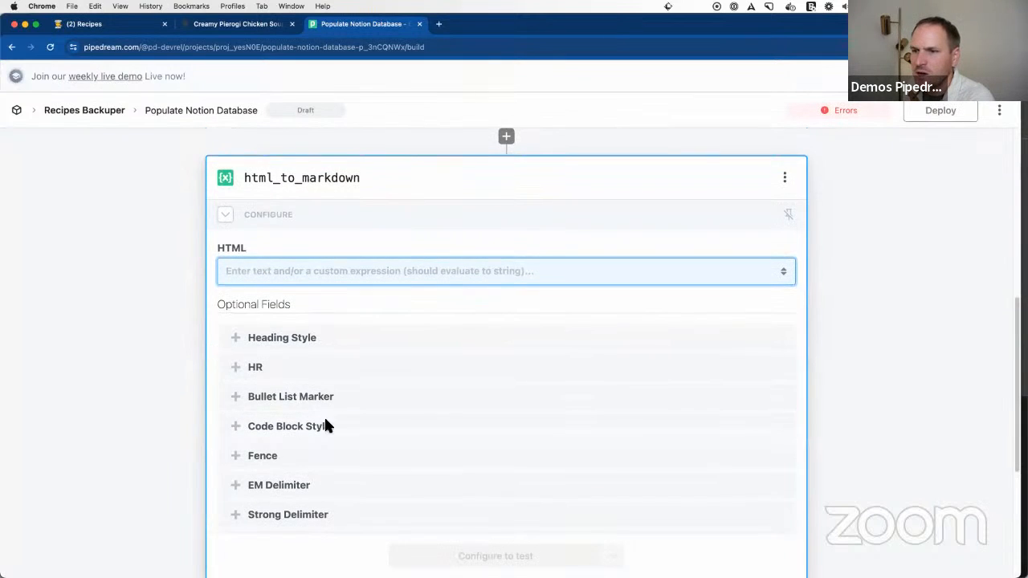
pyautogui.click(309, 273)
pyautogui.click(302, 317)
pyautogui.write('get')
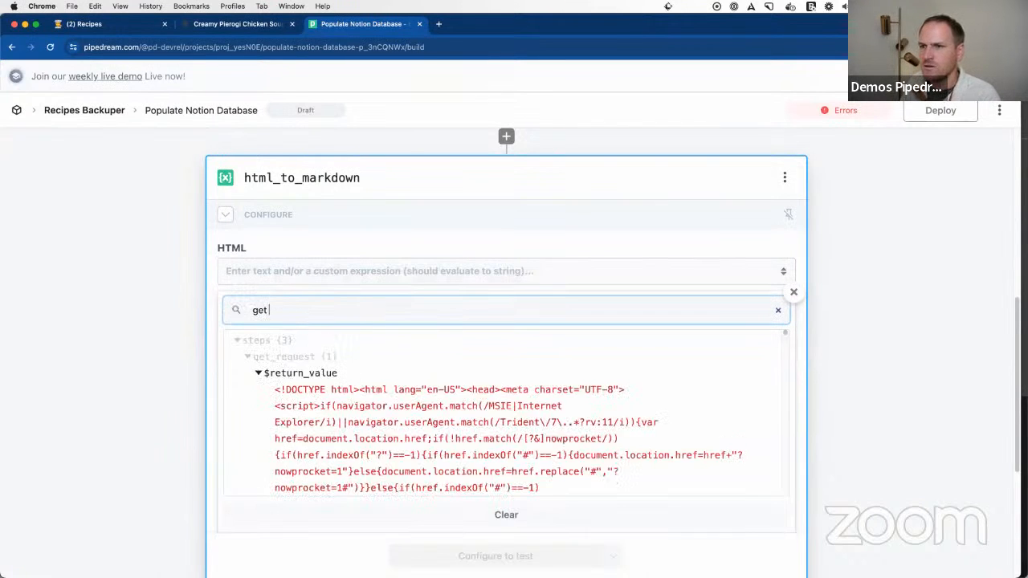
pyautogui.write(' r')
pyautogui.press('BackSpace')
pyautogui.press('BackSpace')
pyautogui.press('BackSpace')
pyautogui.press('BackSpace')
pyautogui.press('BackSpace')
pyautogui.press('BackSpace')
pyautogui.write('recipet')
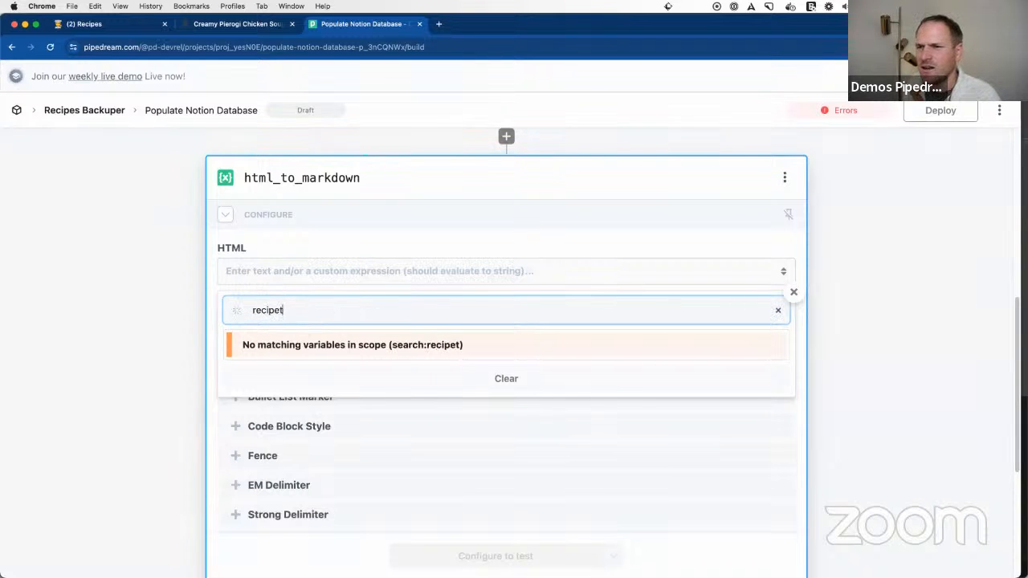
pyautogui.scroll(3, 300, 327)
pyautogui.scroll(-3, 328, 328)
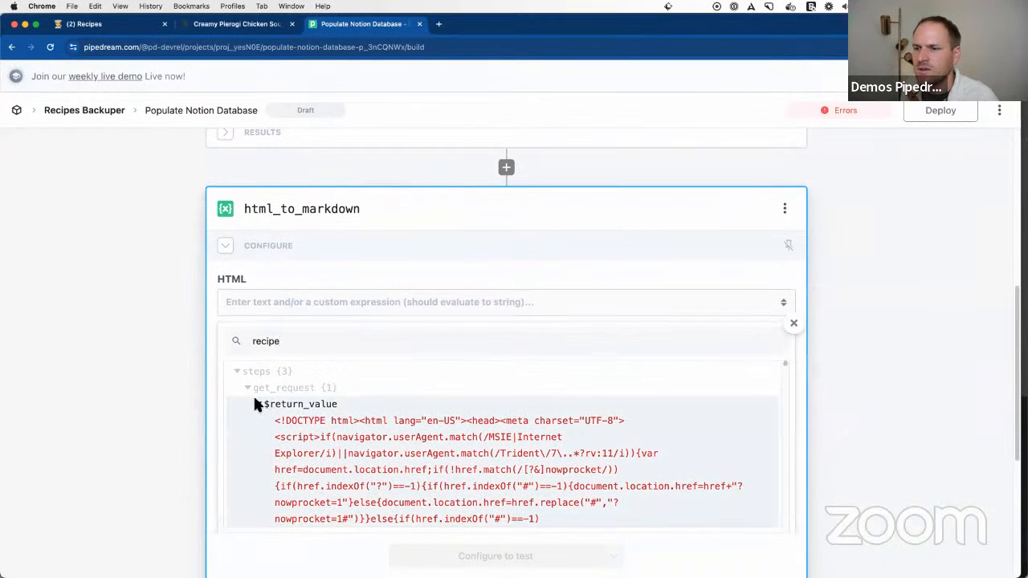
# Step: Set the HTML input to {{steps.get_recipe_html.$return_value}} and test the html_to_markdown step
pyautogui.click(257, 404)
pyautogui.scroll(-2, 337, 452)
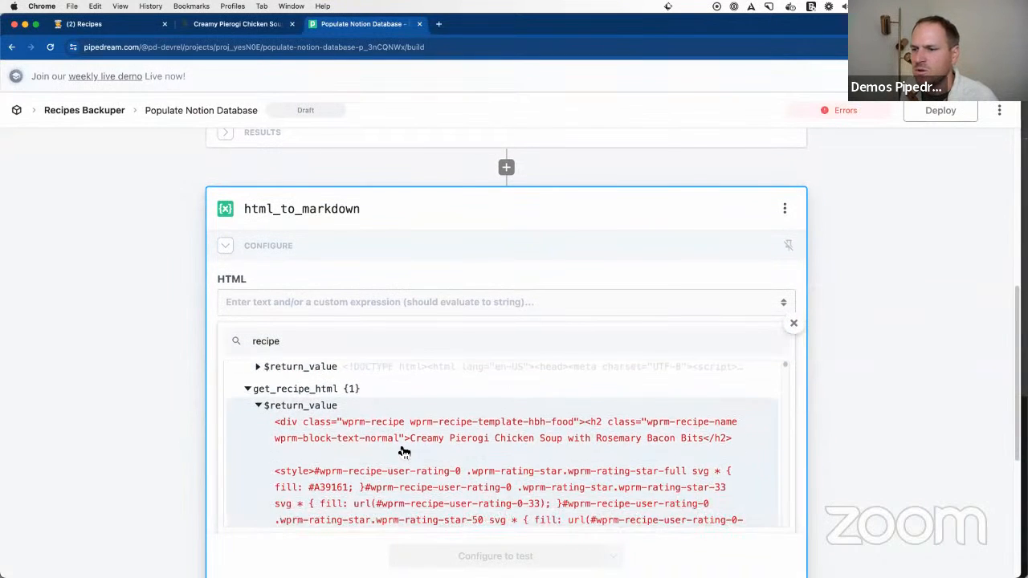
pyautogui.click(671, 456)
pyautogui.moveTo(420, 302); pyautogui.dragTo(228, 305)
pyautogui.click(154, 314)
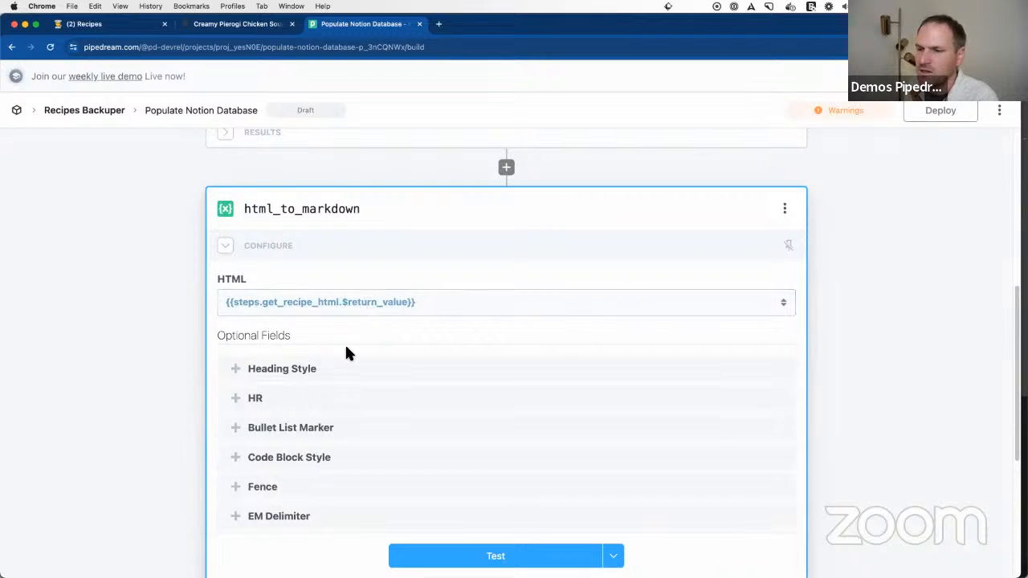
pyautogui.click(475, 558)
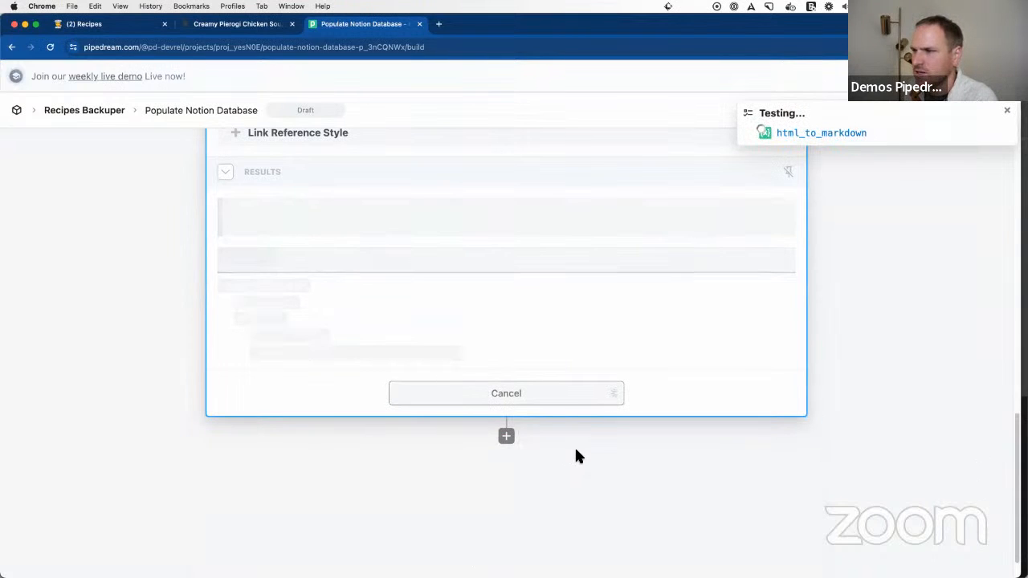
# Step: Examine the html_to_markdown return value, highlighting the stray rating-style code and the recipe title
pyautogui.scroll(1, 365, 387)
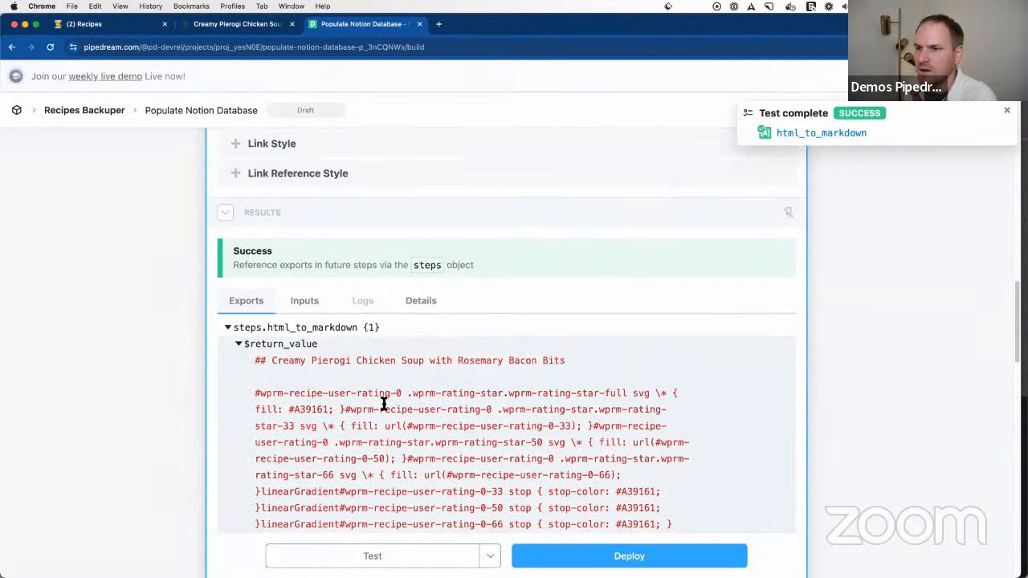
pyautogui.scroll(-1, 384, 404)
pyautogui.scroll(-1, 384, 404)
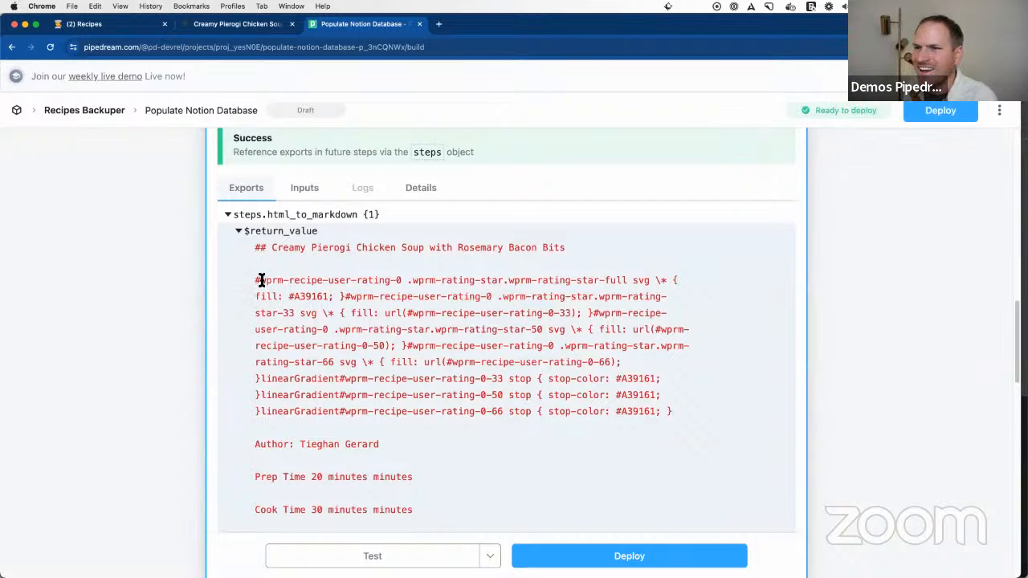
pyautogui.moveTo(270, 286); pyautogui.dragTo(683, 414)
pyautogui.click(675, 413)
pyautogui.scroll(-4, 484, 393)
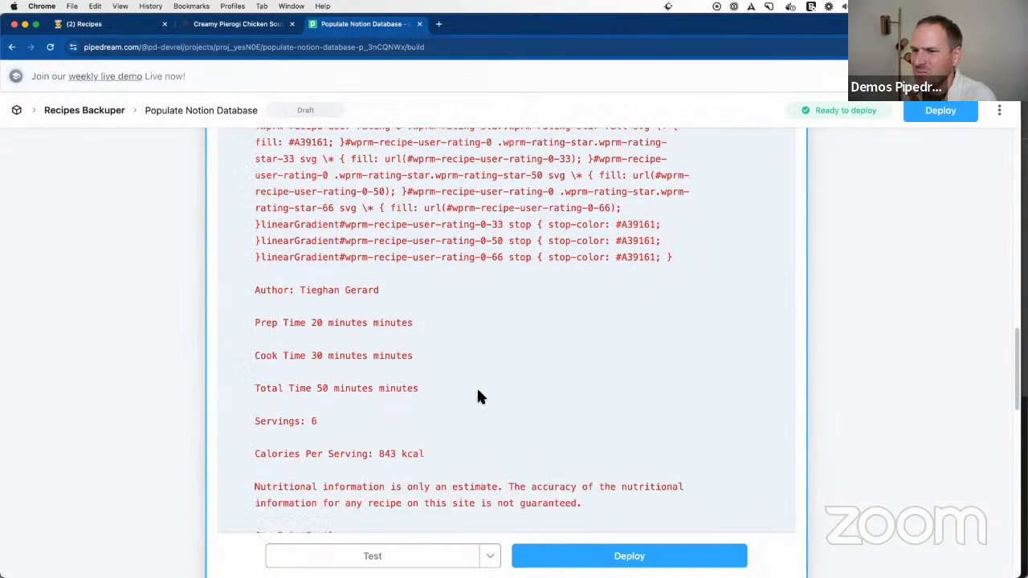
pyautogui.scroll(-3, 439, 404)
pyautogui.scroll(-3, 373, 400)
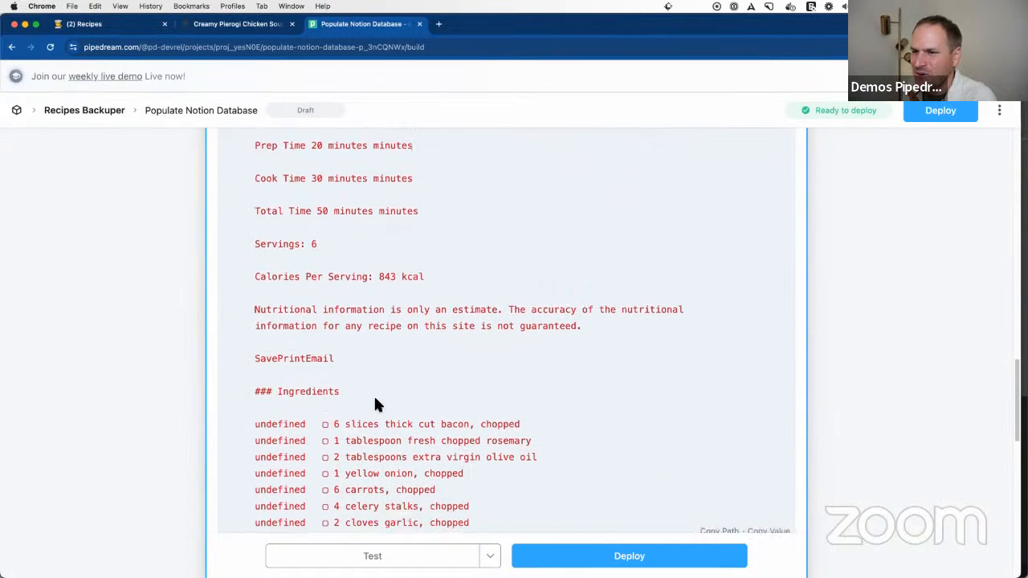
pyautogui.scroll(3, 375, 401)
pyautogui.scroll(4, 376, 401)
pyautogui.moveTo(272, 220); pyautogui.dragTo(564, 217)
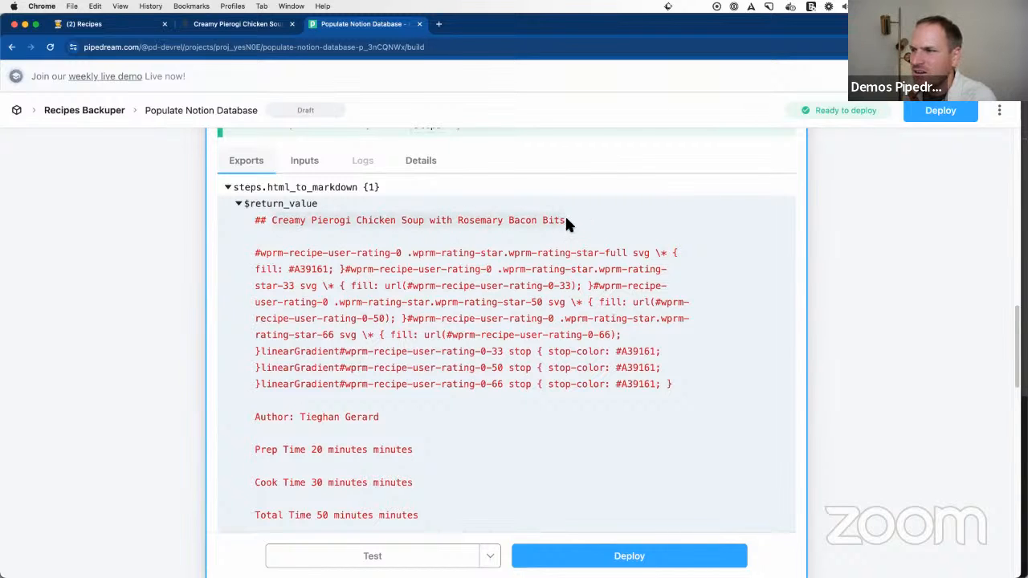
# Step: Read through the author, timing, ingredients and instructions sections of the Markdown output, highlighting the whole ingredient list
pyautogui.scroll(-5, 474, 370)
pyautogui.scroll(-1, 473, 377)
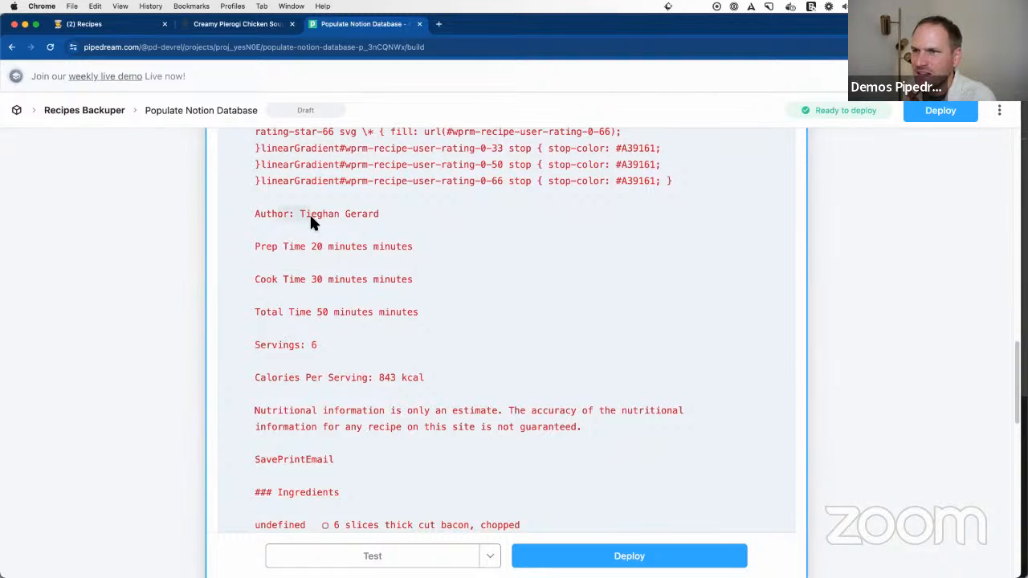
pyautogui.scroll(-8, 351, 281)
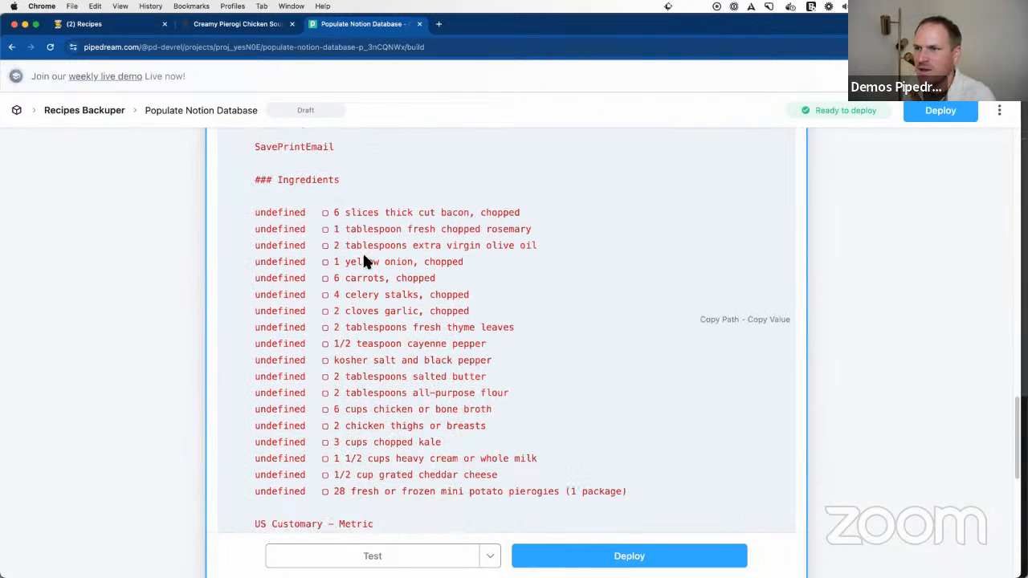
pyautogui.moveTo(629, 486); pyautogui.dragTo(254, 219)
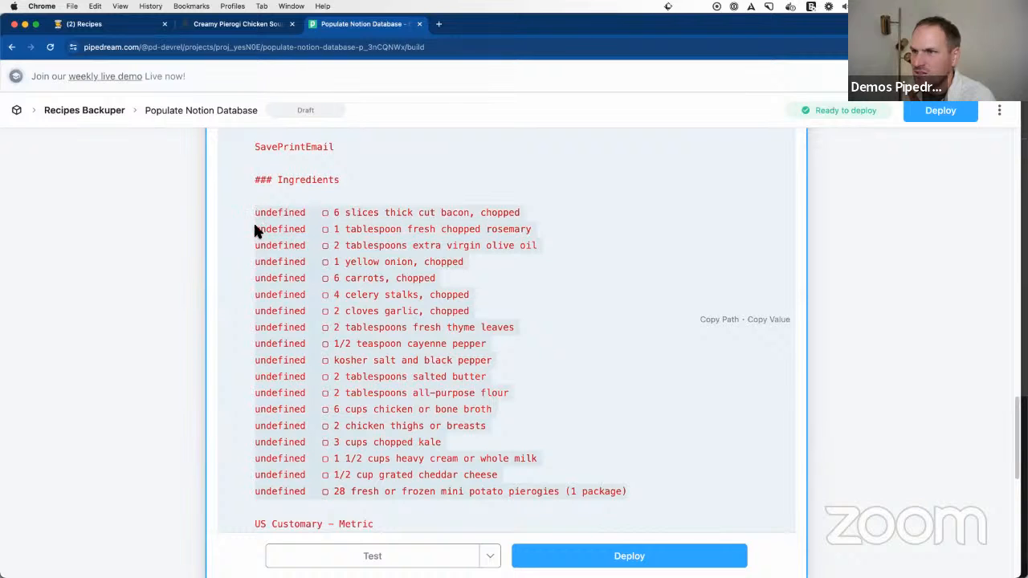
pyautogui.scroll(-3, 349, 361)
pyautogui.scroll(-3, 351, 366)
pyautogui.scroll(-7, 347, 386)
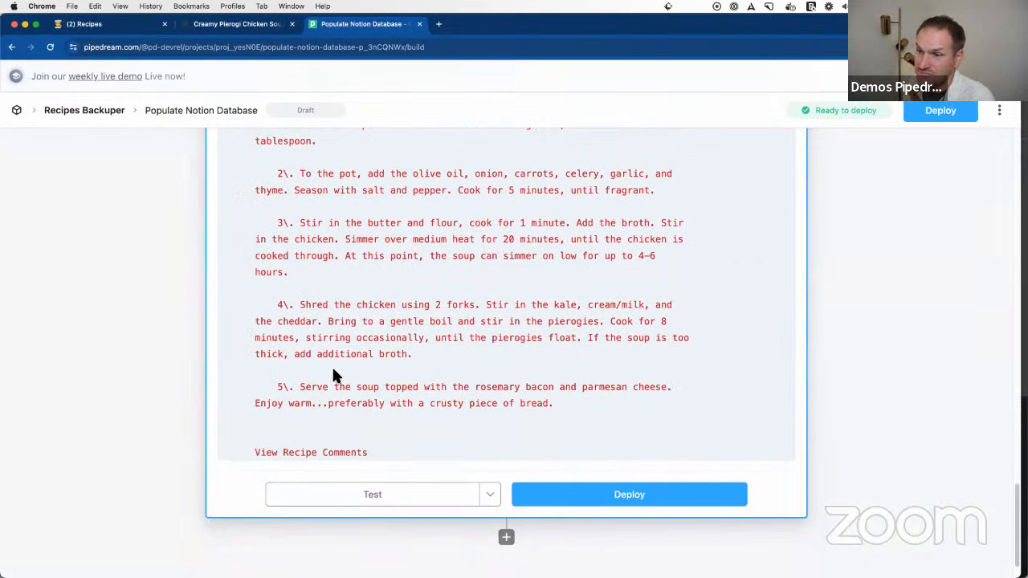
pyautogui.scroll(7, 335, 374)
pyautogui.scroll(10, 335, 376)
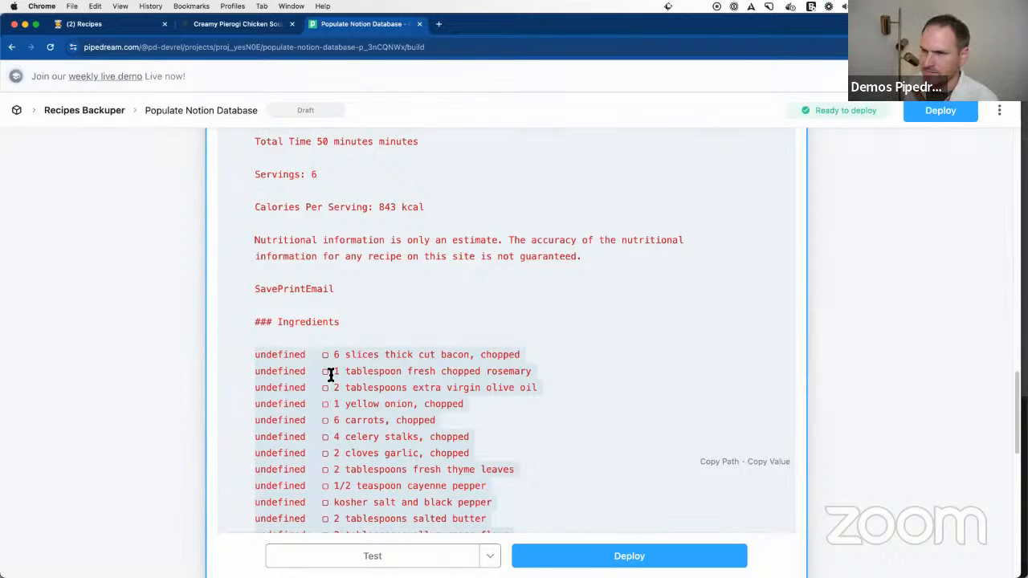
pyautogui.scroll(6, 318, 367)
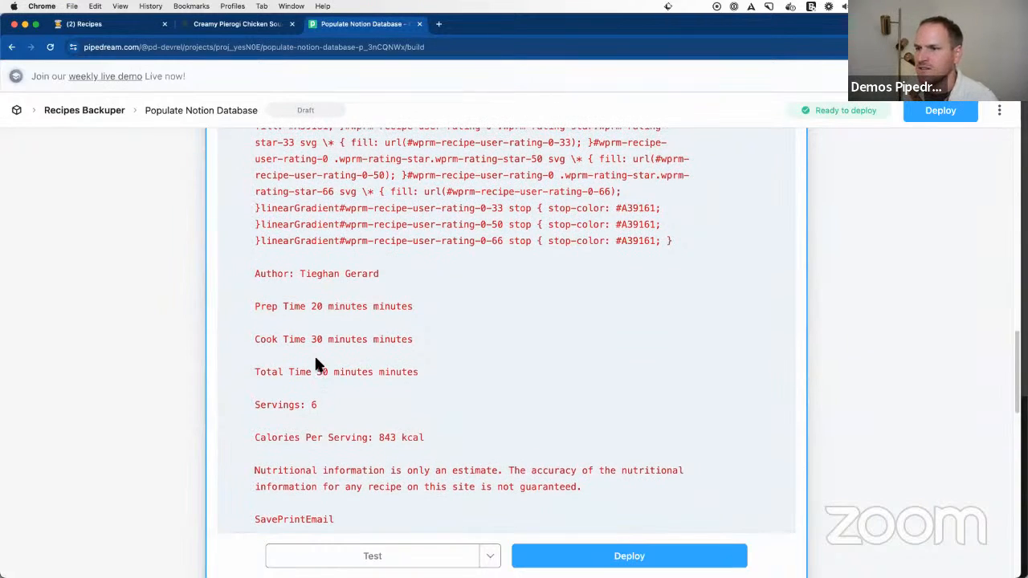
pyautogui.scroll(-18, 318, 367)
pyautogui.scroll(-10, 466, 408)
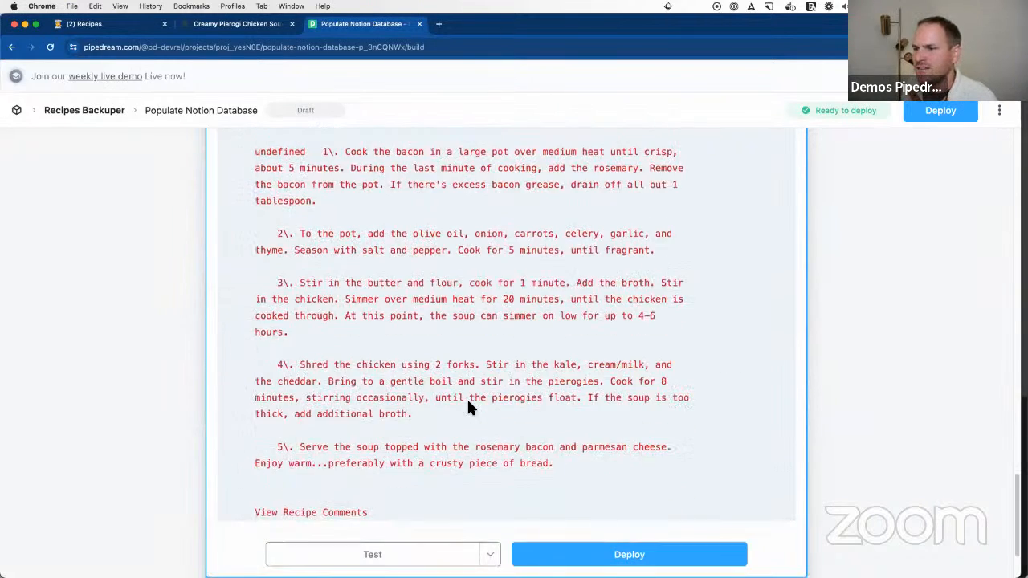
pyautogui.scroll(5, 406, 381)
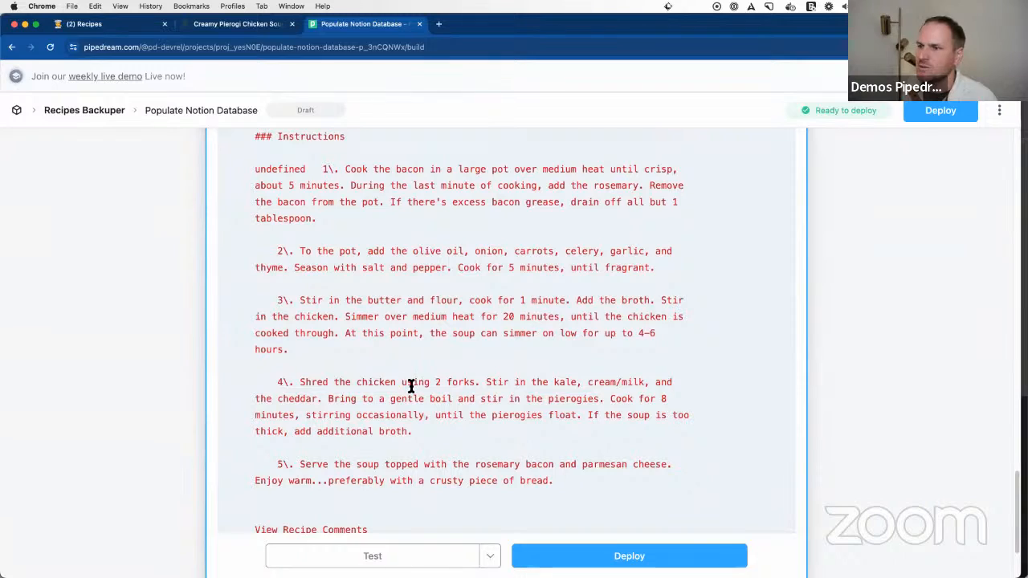
pyautogui.scroll(2, 414, 390)
pyautogui.scroll(8, 417, 386)
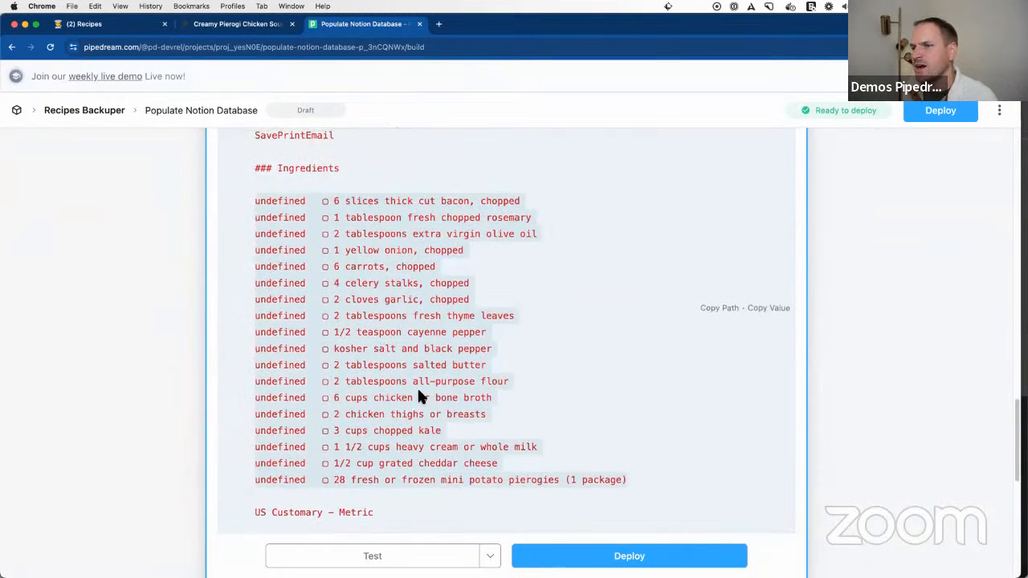
# Step: Add a Notion step after html_to_markdown using the Append Block to Parent action
pyautogui.scroll(-15, 418, 387)
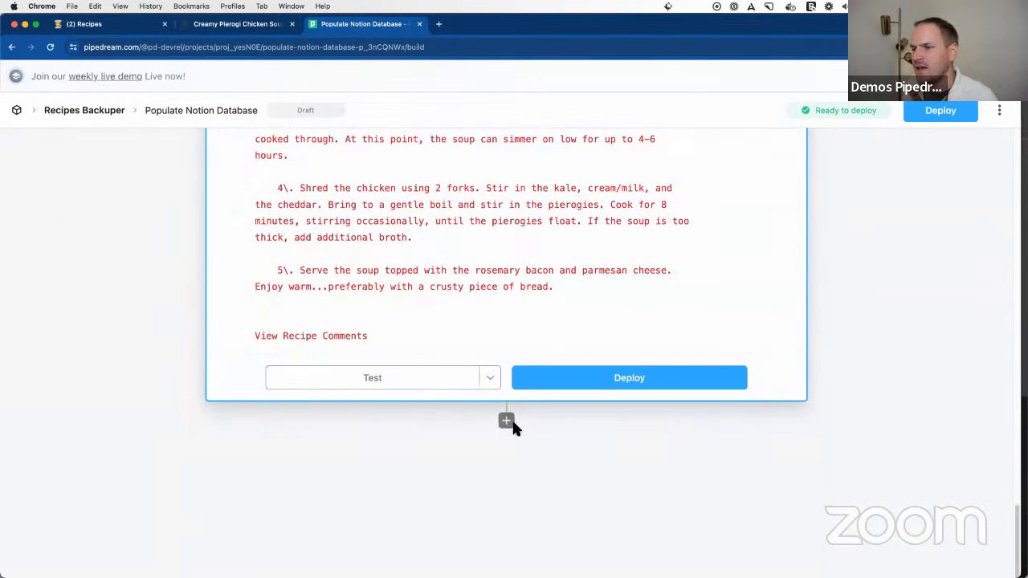
pyautogui.click(514, 420)
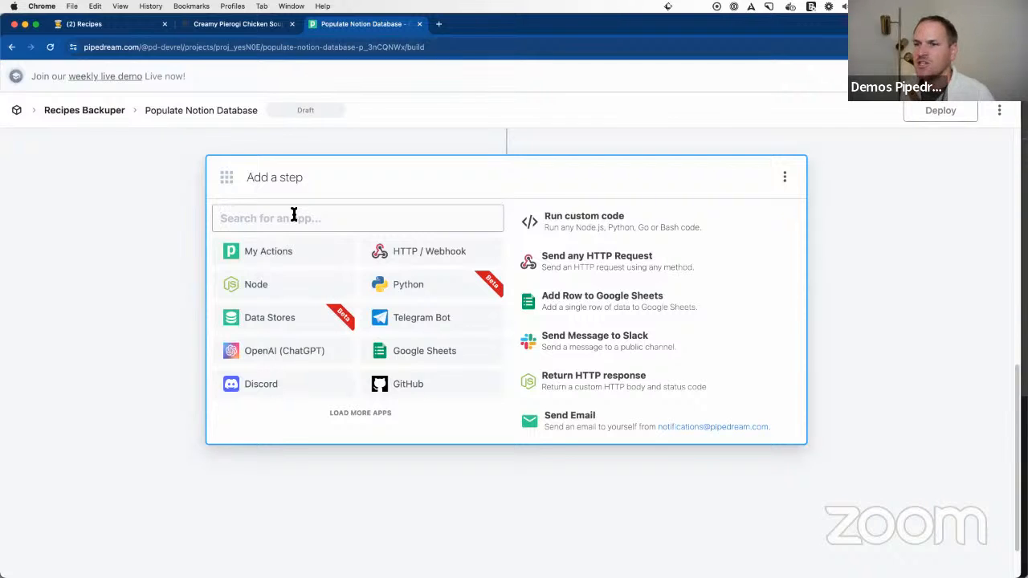
pyautogui.write('notion')
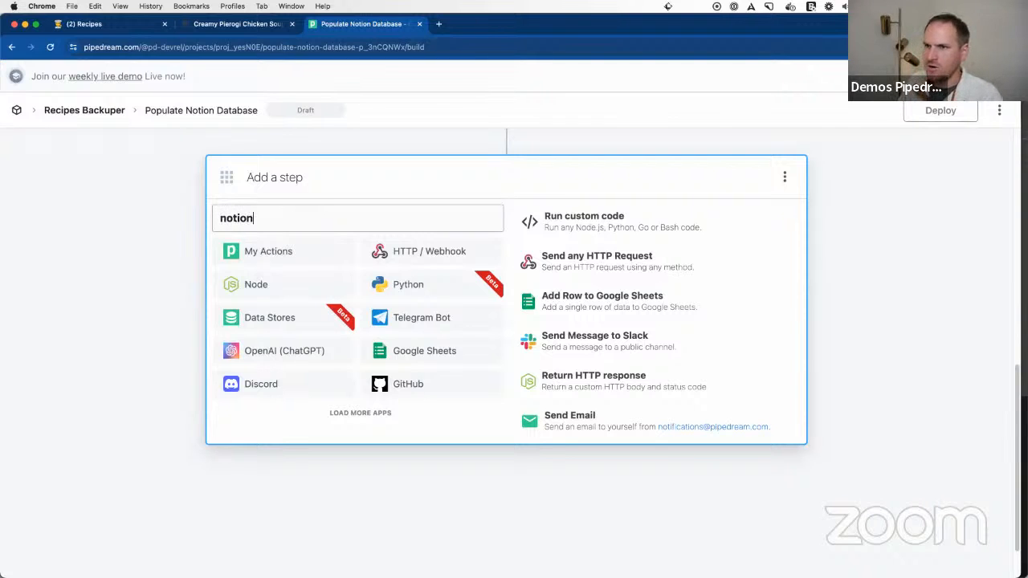
pyautogui.click(454, 257)
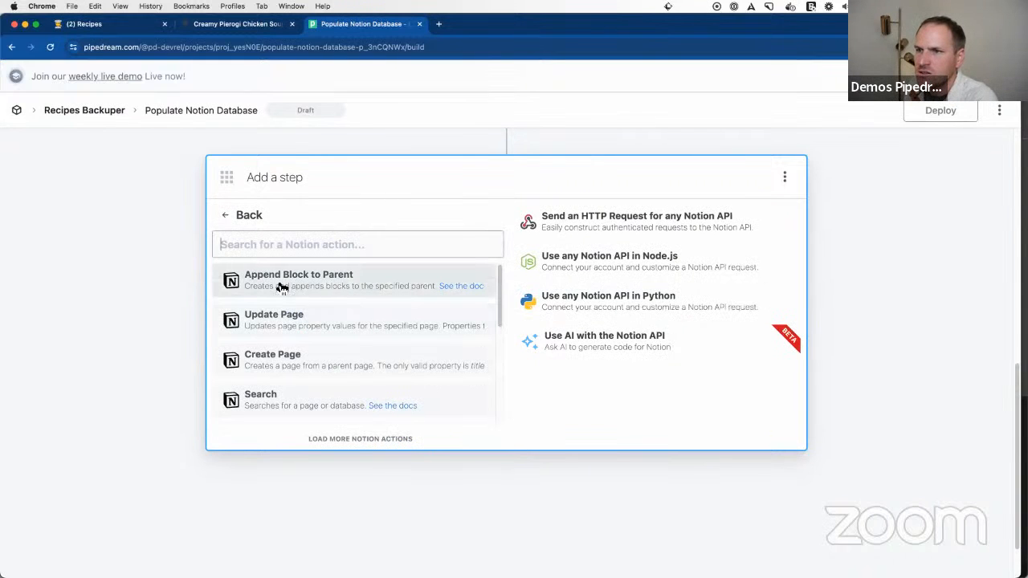
pyautogui.click(294, 288)
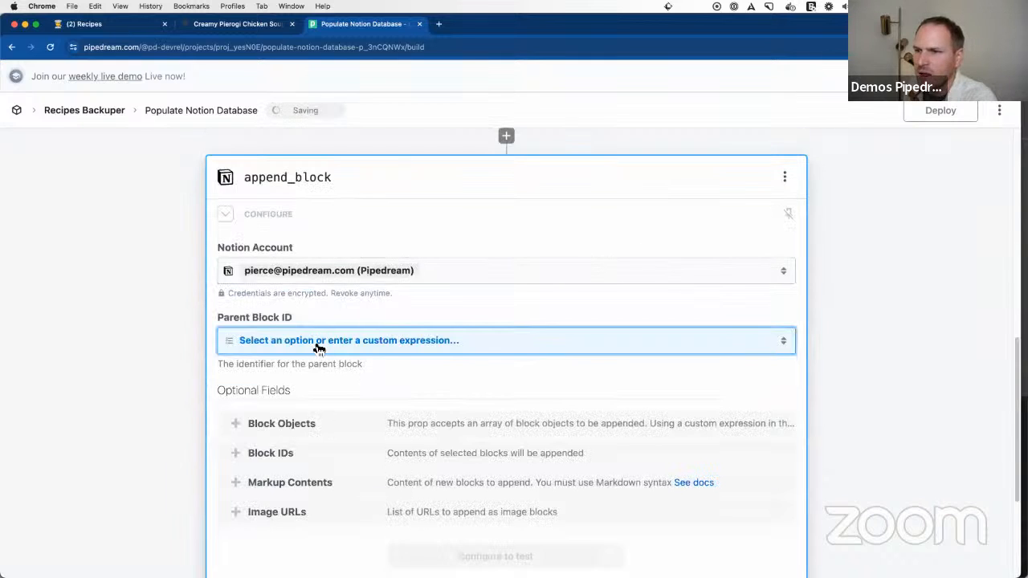
# Step: Set the append_block step's Parent Block ID to the custom expression {{steps.trigger.event.id}}
pyautogui.click(318, 347)
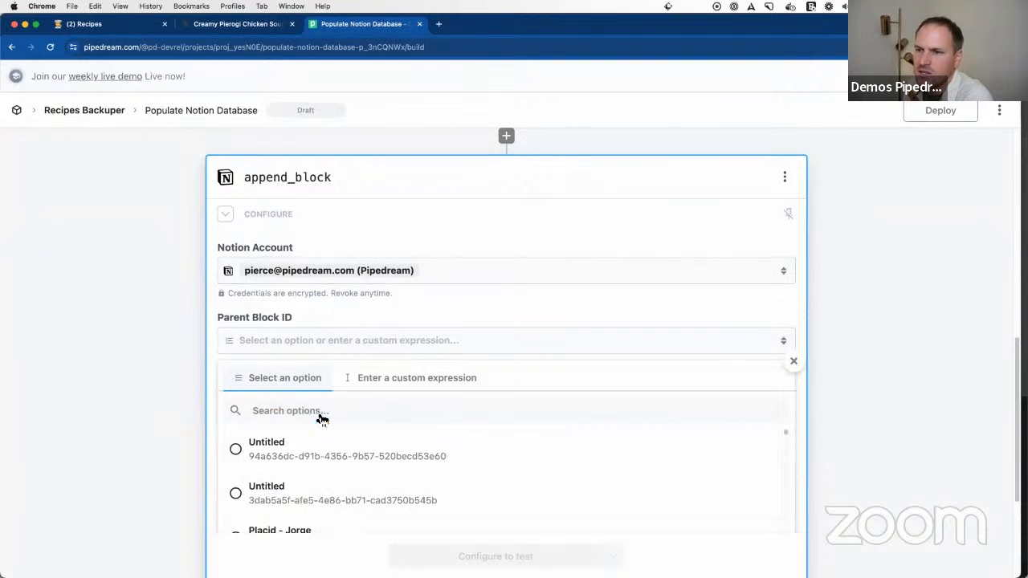
pyautogui.click(393, 377)
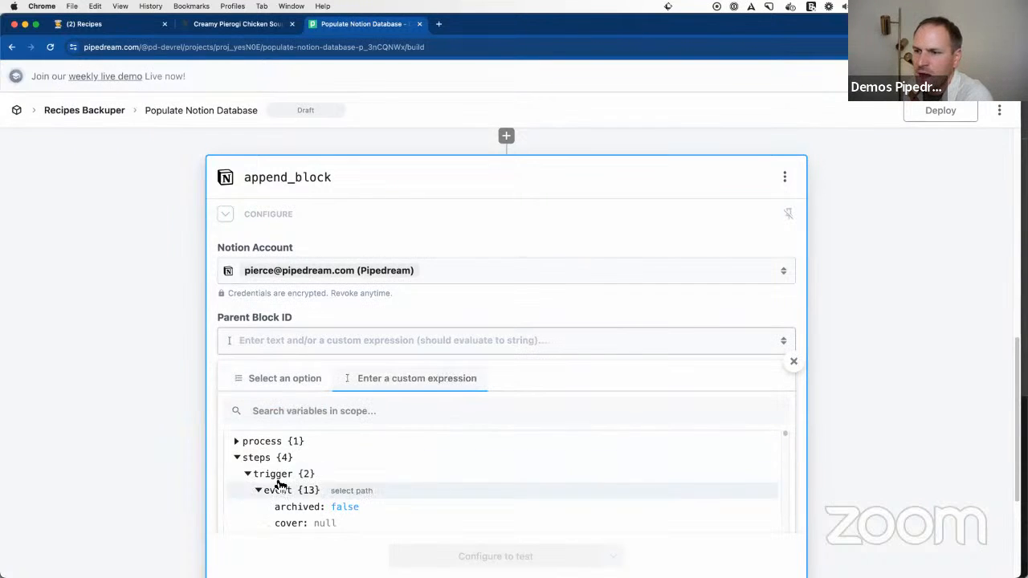
pyautogui.scroll(-2, 278, 491)
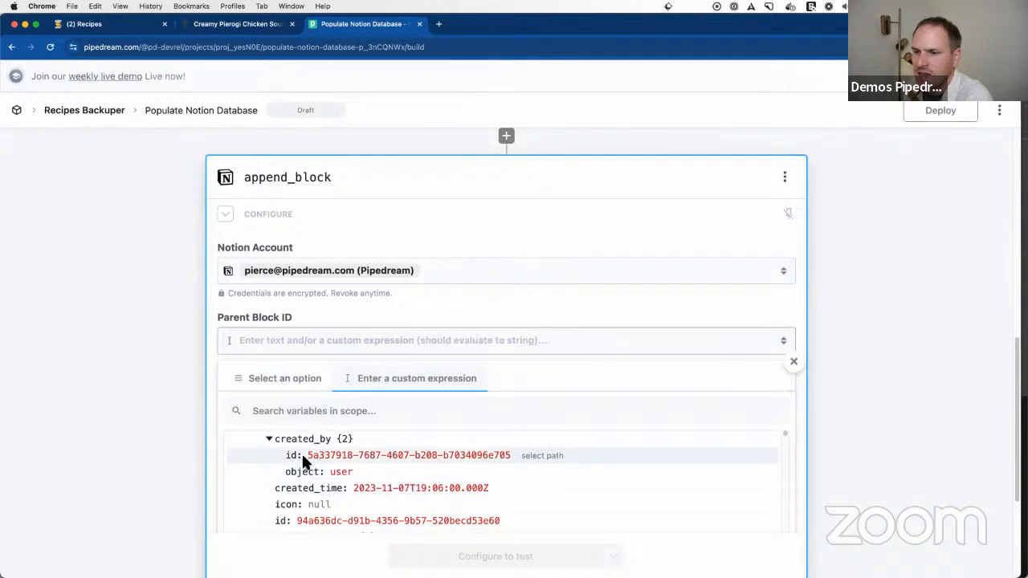
pyautogui.click(272, 440)
pyautogui.scroll(-1, 285, 478)
pyautogui.click(269, 470)
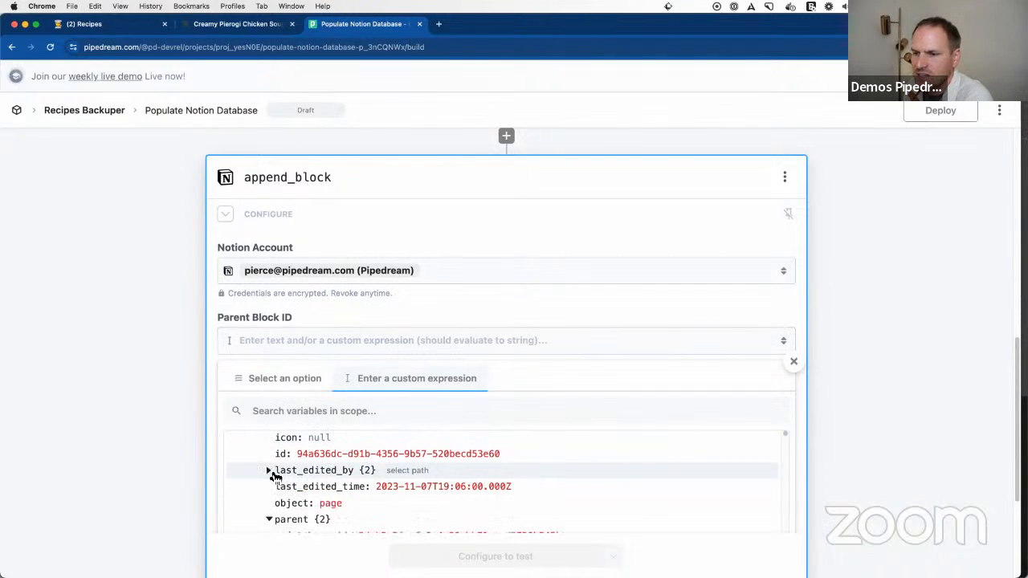
pyautogui.scroll(-3, 165, 367)
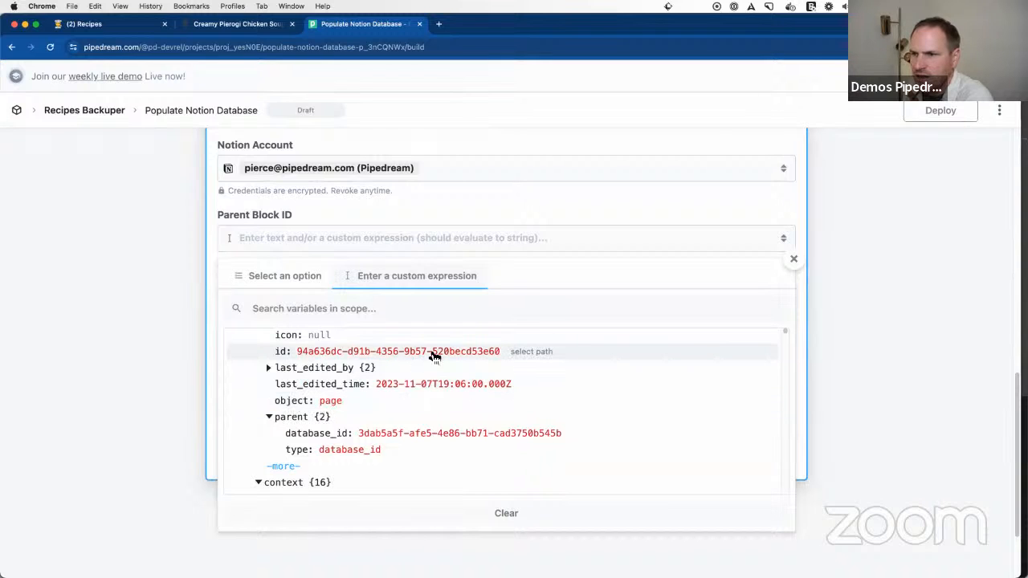
pyautogui.click(531, 353)
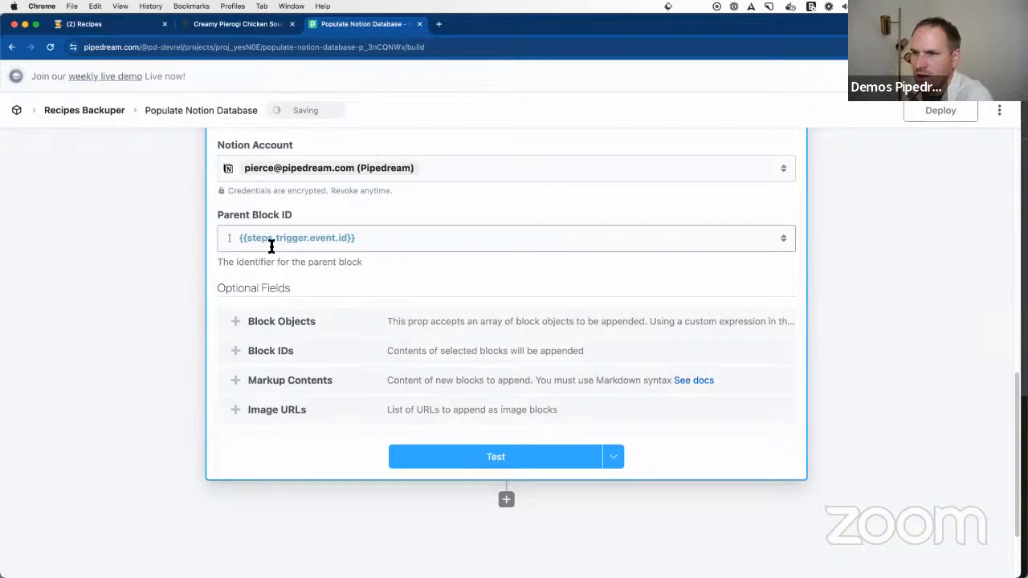
# Step: Enable the optional Markup Contents field and enter the empty-array custom expression {{[]}}
pyautogui.click(291, 381)
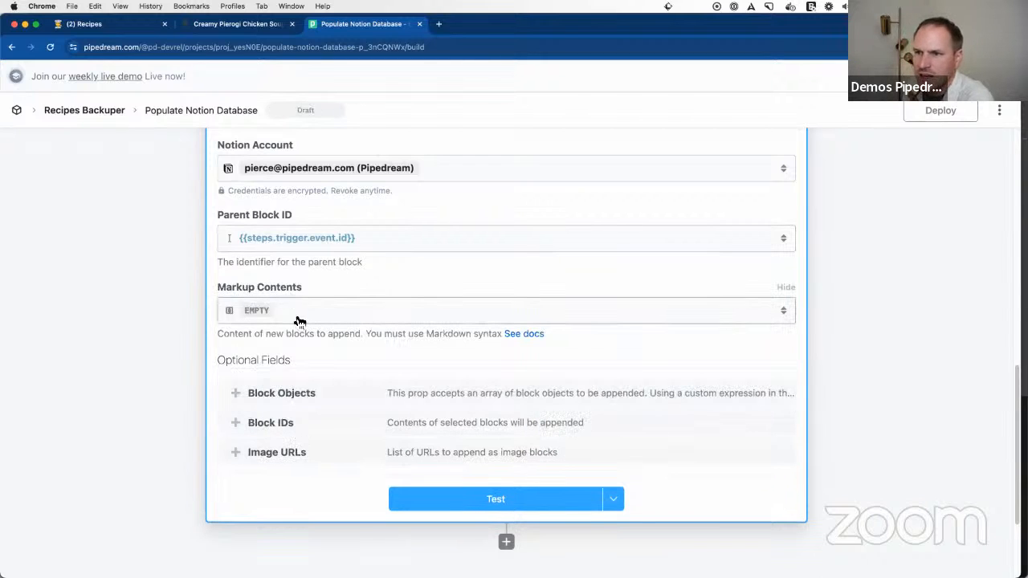
pyautogui.click(273, 313)
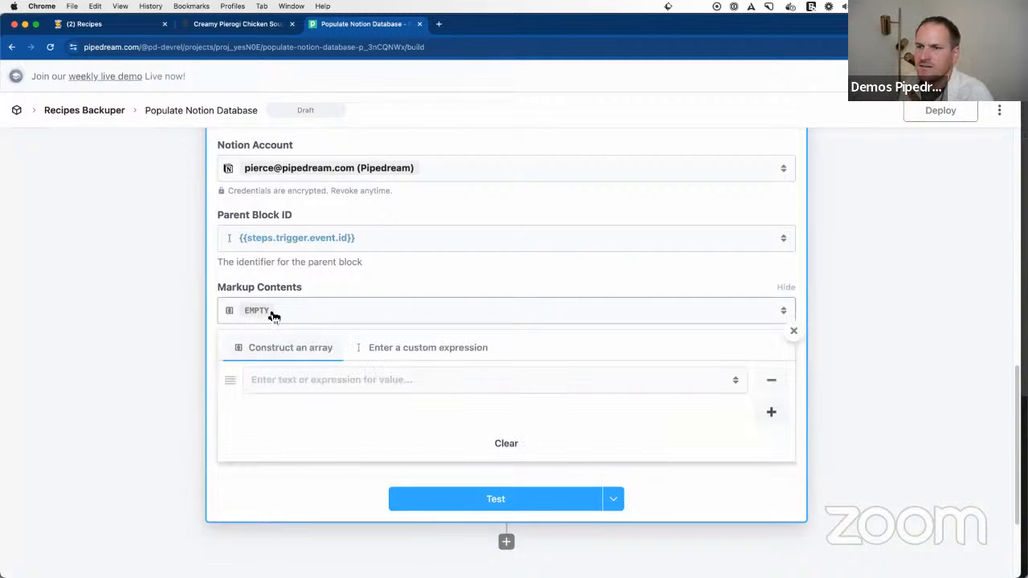
pyautogui.click(450, 348)
pyautogui.click(310, 312)
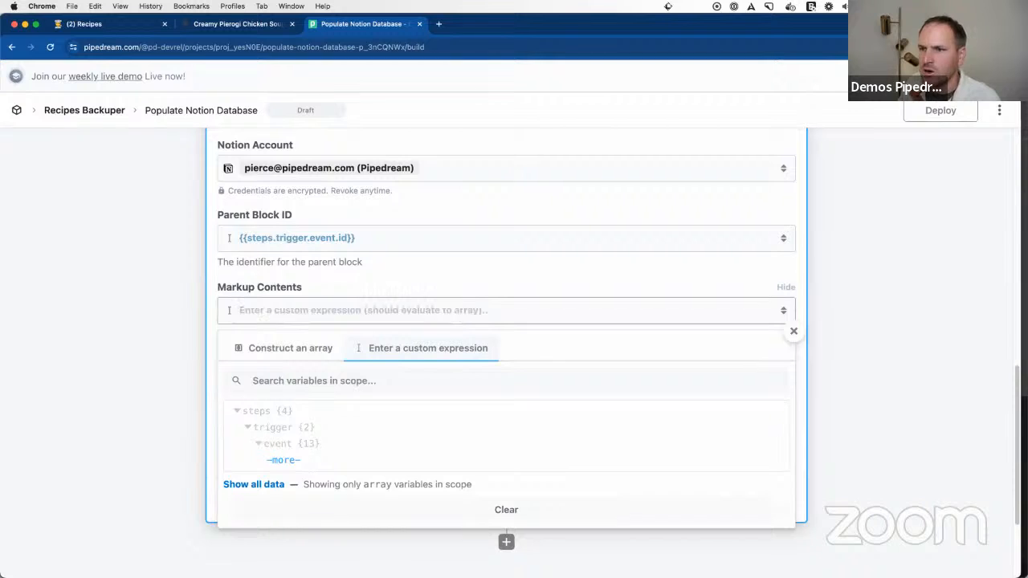
pyautogui.write('{{[')
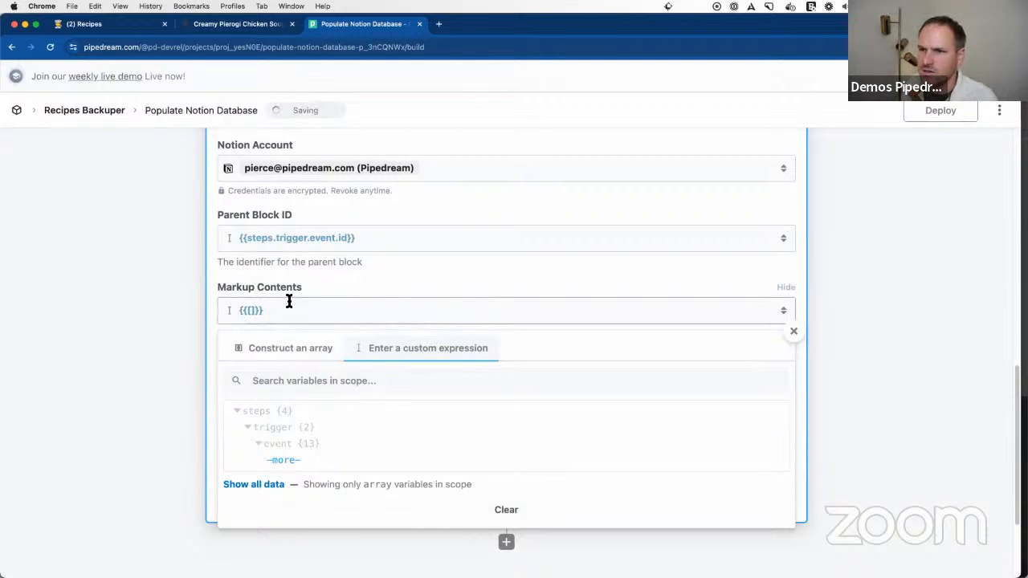
# Step: Copy the path of $return_value from the html_to_markdown step's exports and collapse that value
pyautogui.scroll(5, 289, 281)
pyautogui.click(307, 298)
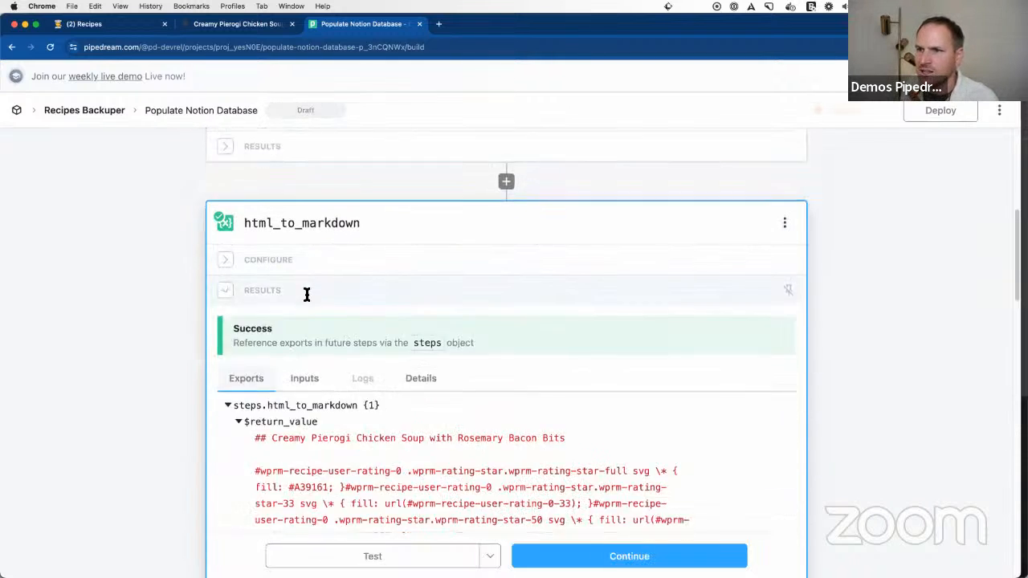
pyautogui.scroll(-10, 610, 418)
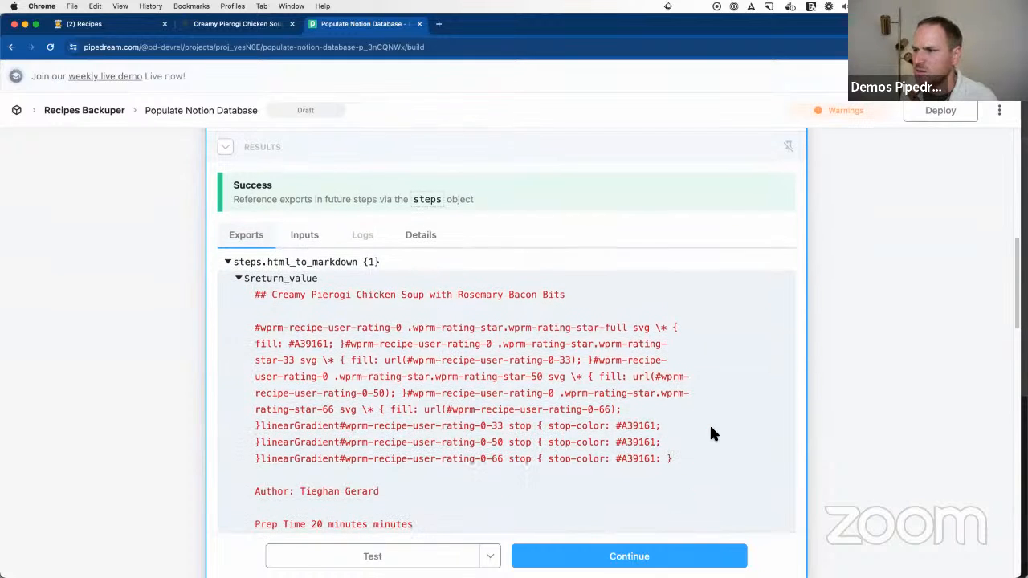
pyautogui.scroll(5, 418, 362)
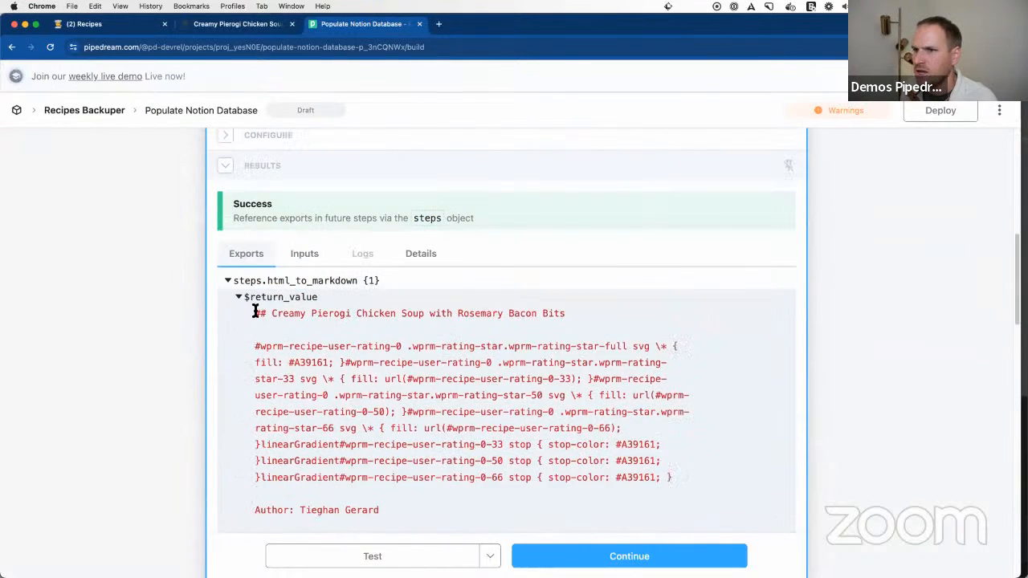
pyautogui.click(236, 298)
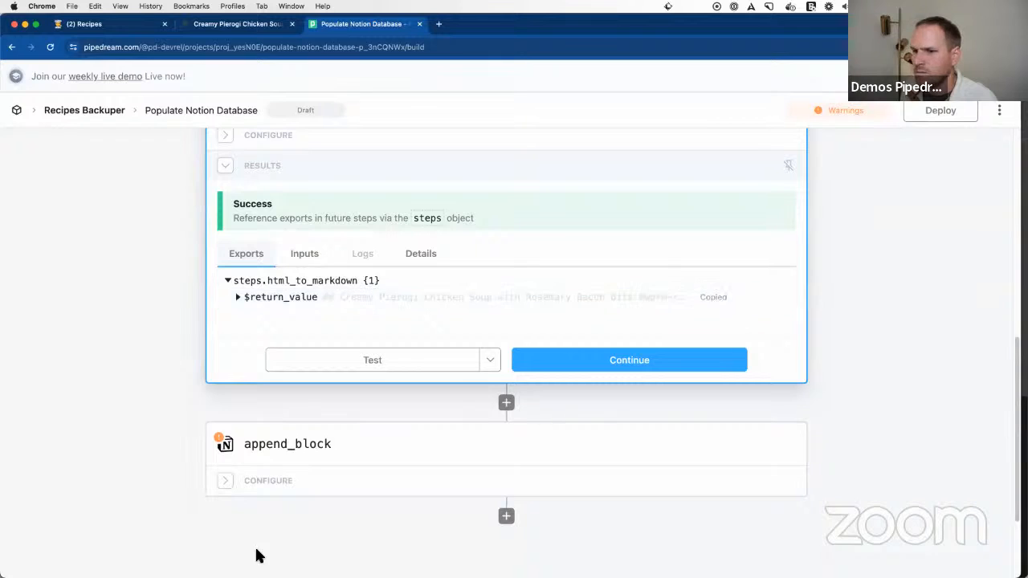
# Step: Set the append_block step's Markup Contents to the custom expression {{[steps.html_to_markdown.$return_value]}}
pyautogui.click(297, 487)
pyautogui.click(260, 419)
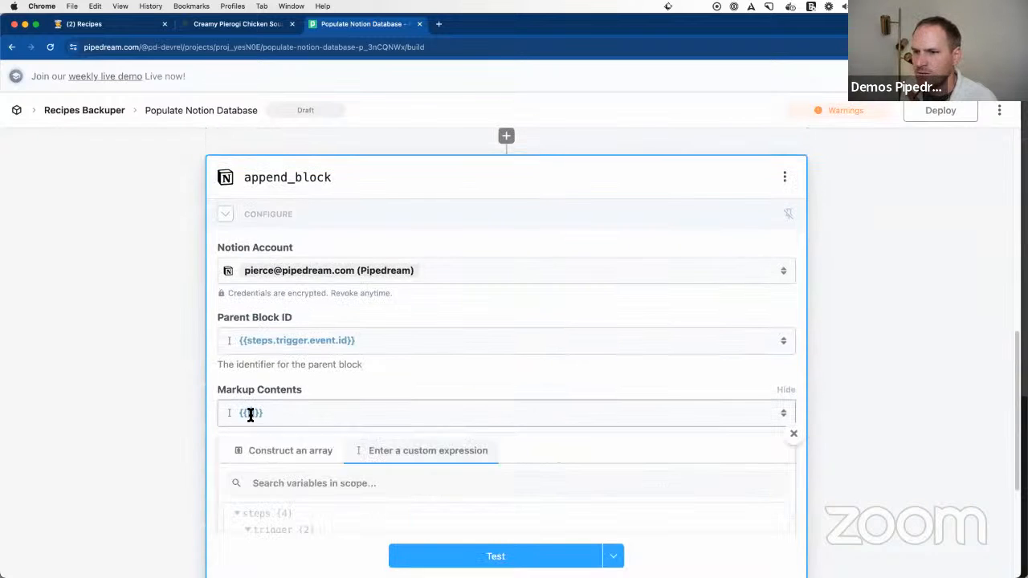
pyautogui.write('{{steps.html_to_markdown.$return_value}}')
pyautogui.click(259, 413)
pyautogui.press('BackSpace')
pyautogui.press('BackSpace')
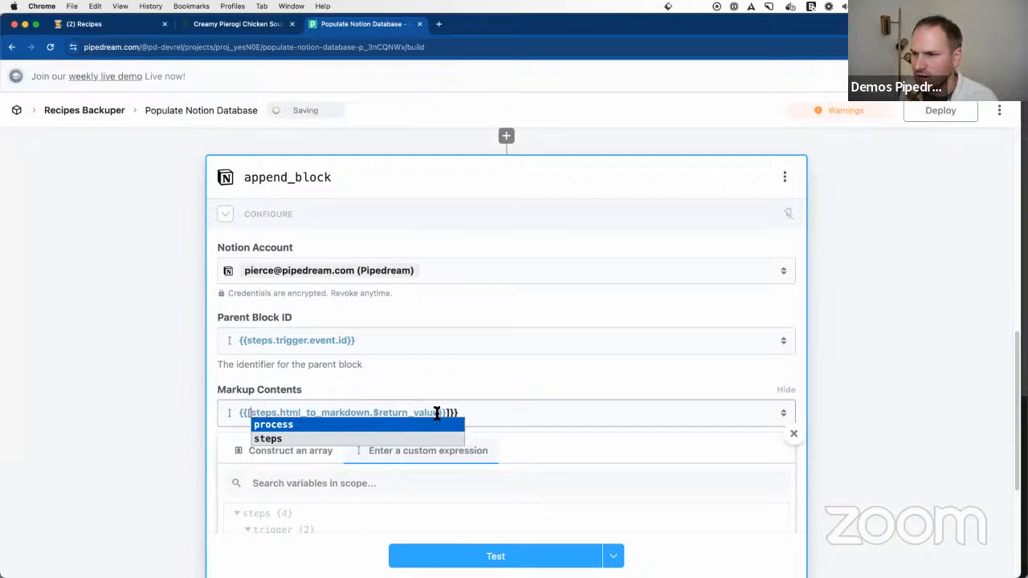
pyautogui.click(443, 413)
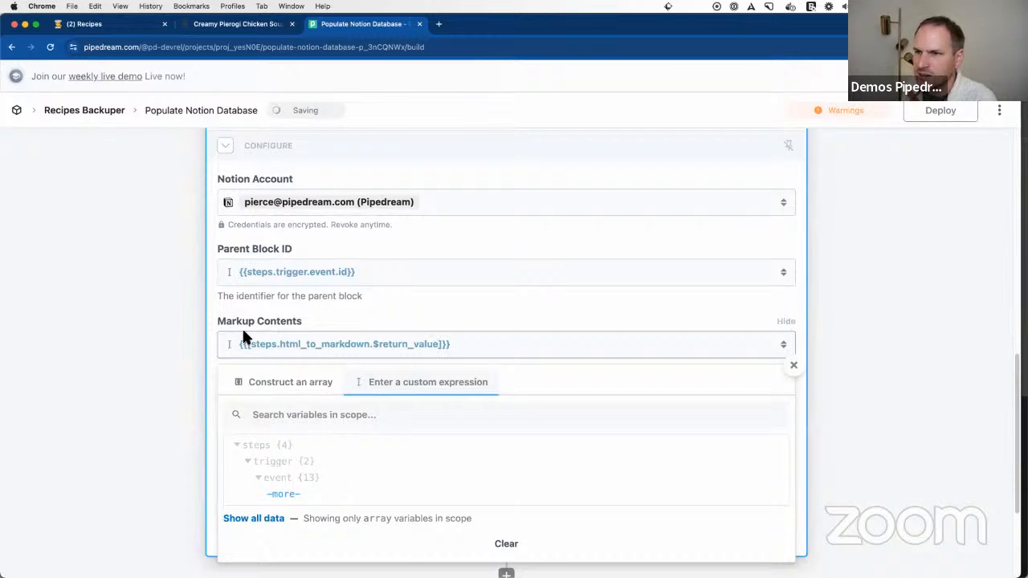
pyautogui.moveTo(269, 346); pyautogui.dragTo(440, 347)
pyautogui.press('super+c')
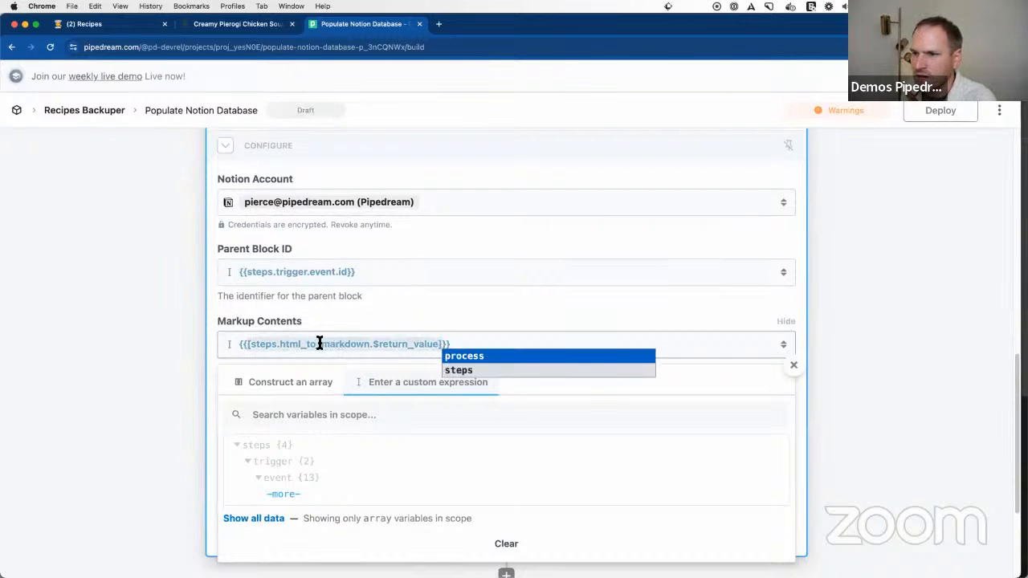
pyautogui.click(157, 345)
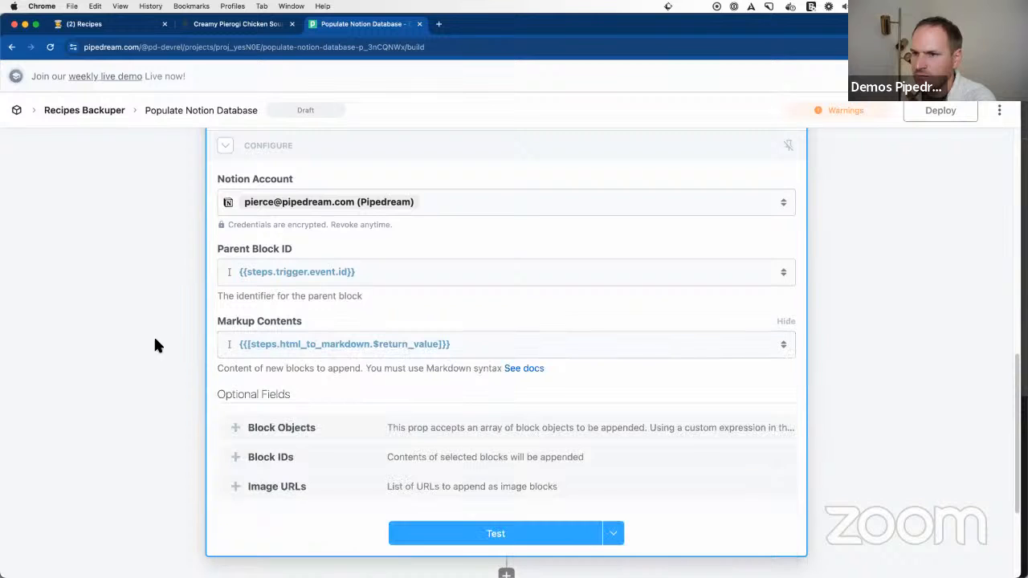
# Step: Test the append_block step, then switch to Notion and open the pierogi-chicken-soup entry of the Recipes database
pyautogui.click(477, 536)
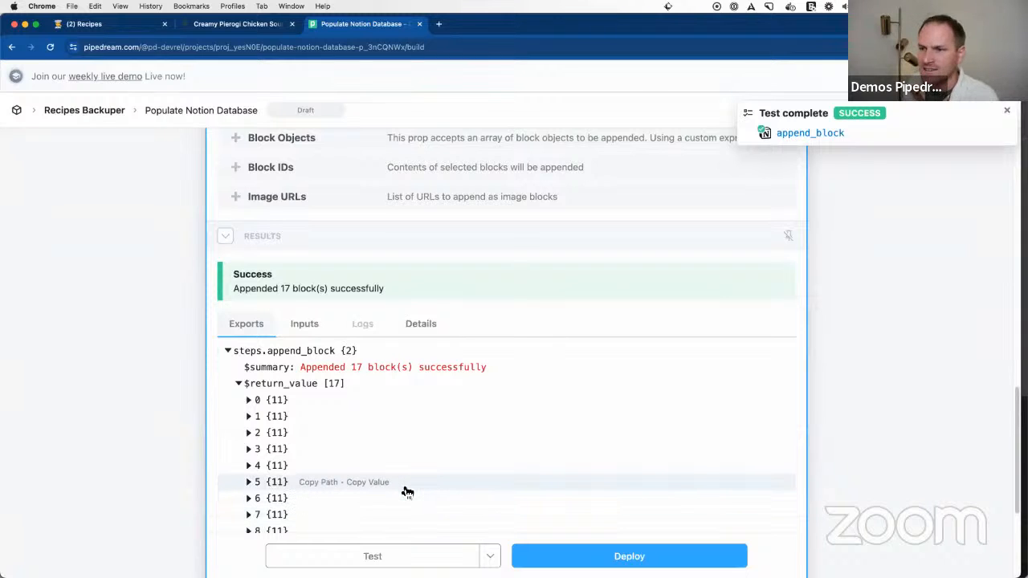
pyautogui.scroll(-1, 404, 485)
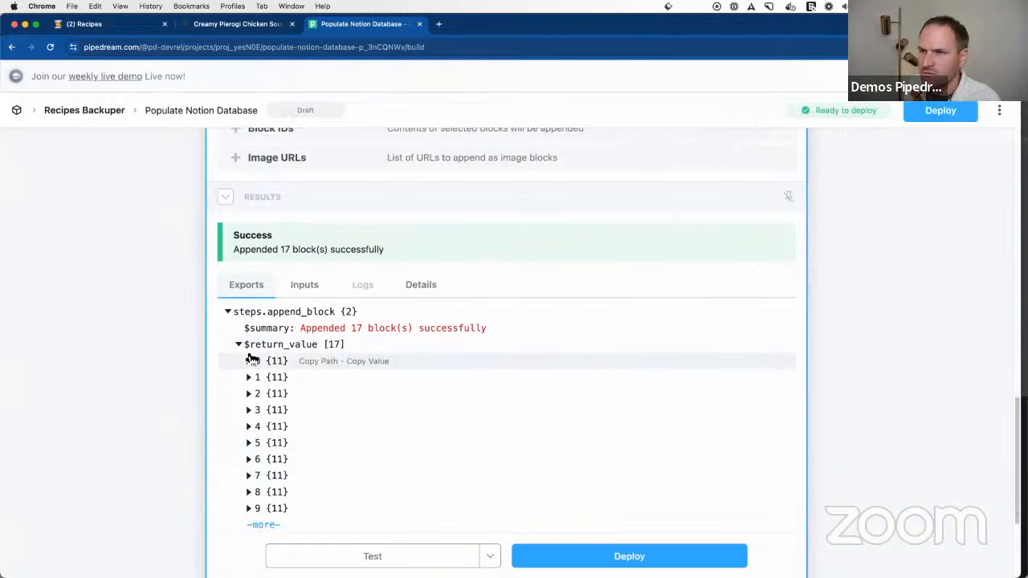
pyautogui.click(119, 24)
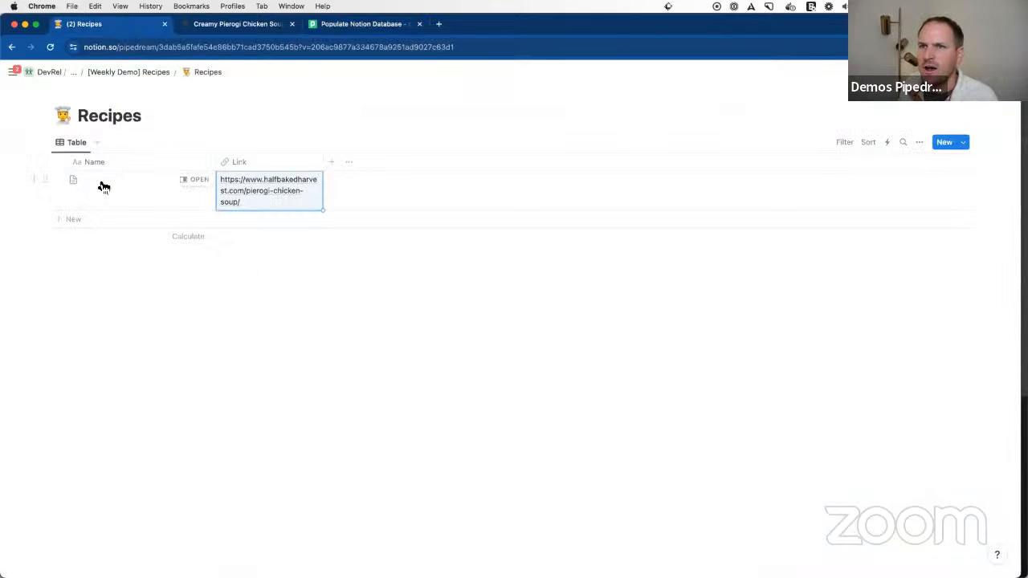
pyautogui.click(196, 181)
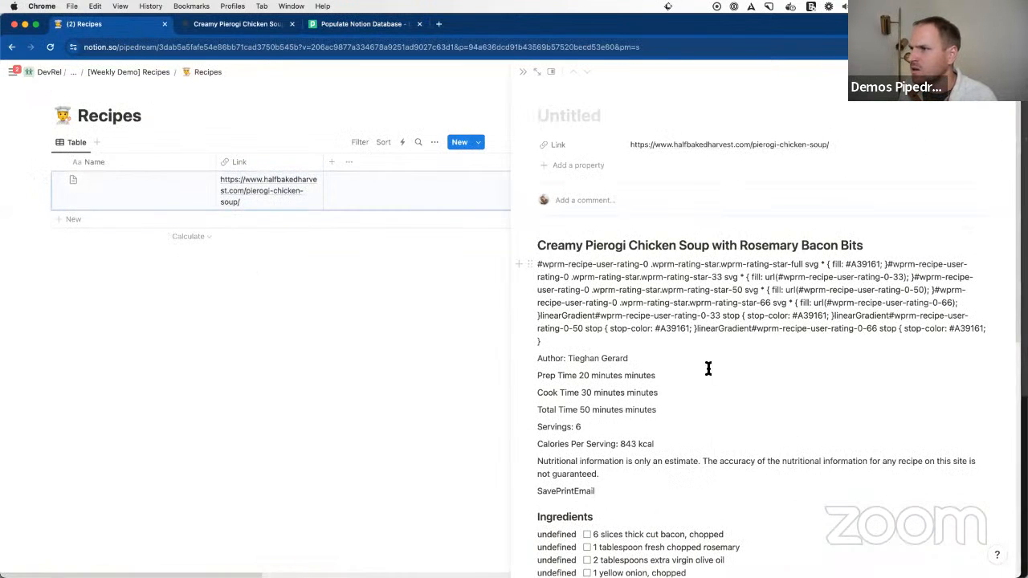
# Step: Examine the recipe content appended to the pierogi-chicken-soup page, including its heading, ingredients and instructions
pyautogui.moveTo(566, 246); pyautogui.dragTo(744, 246)
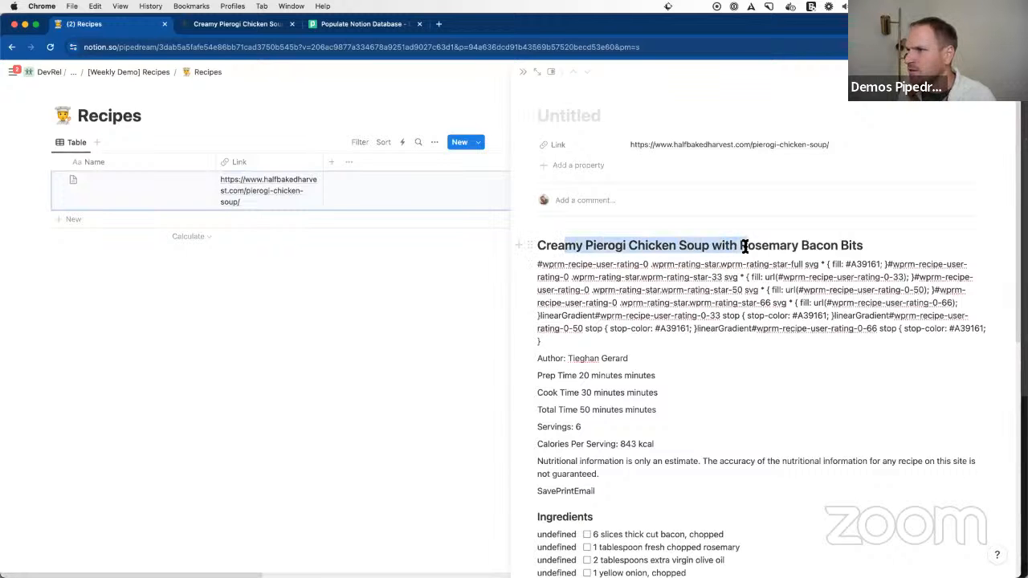
pyautogui.scroll(-5, 712, 371)
pyautogui.scroll(-2, 691, 401)
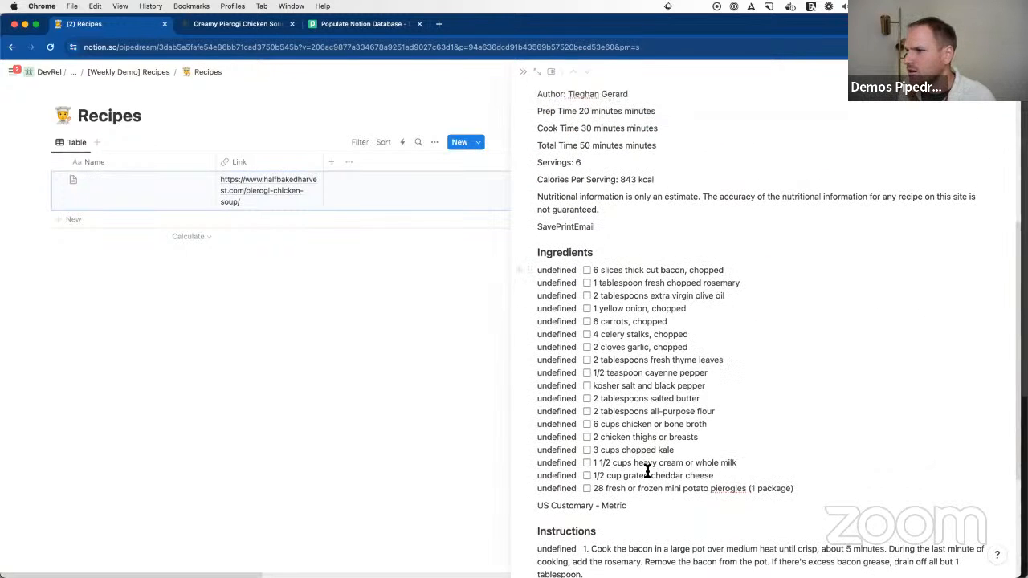
pyautogui.scroll(-5, 697, 503)
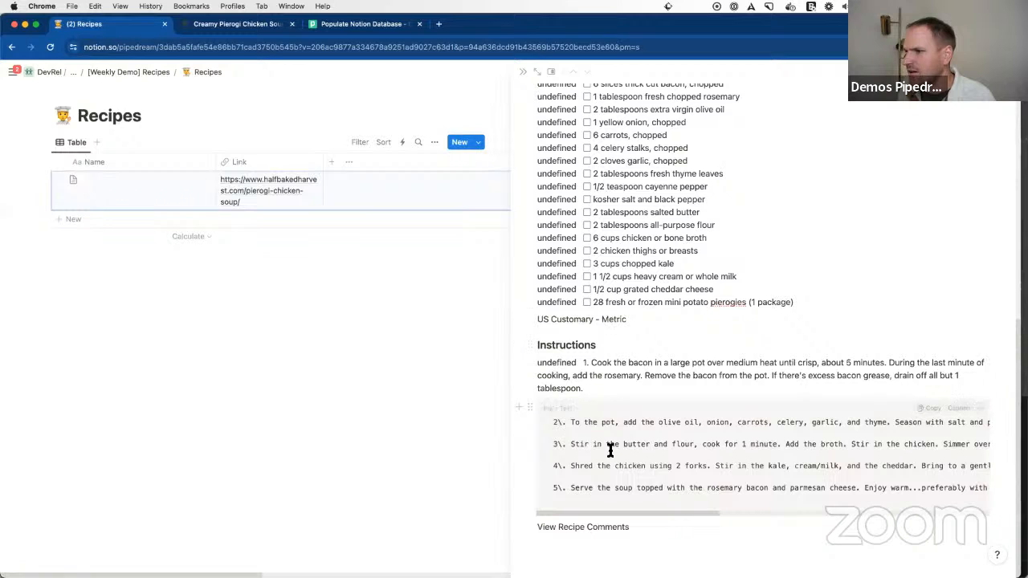
pyautogui.scroll(12, 688, 362)
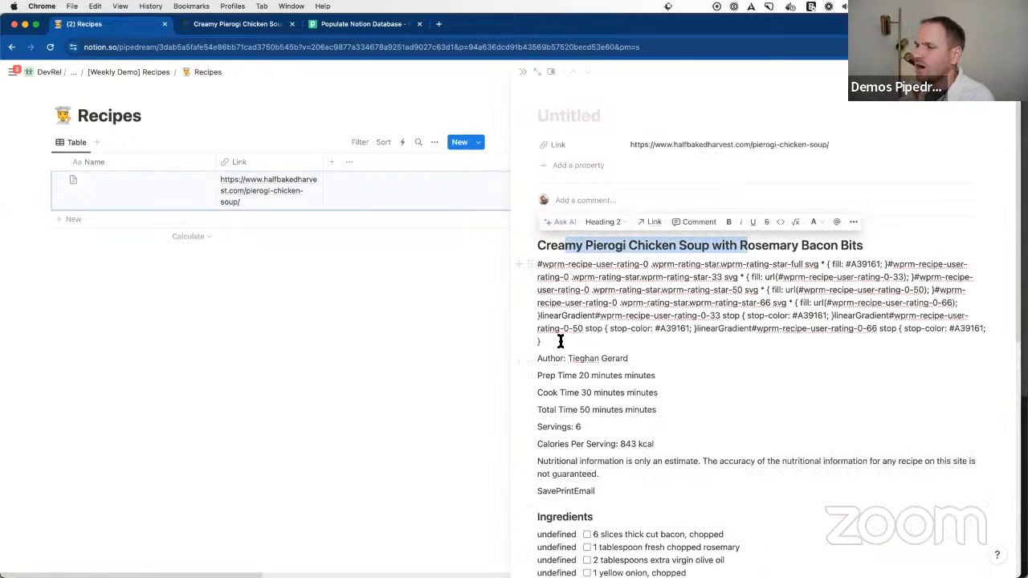
pyautogui.moveTo(553, 342); pyautogui.dragTo(528, 266)
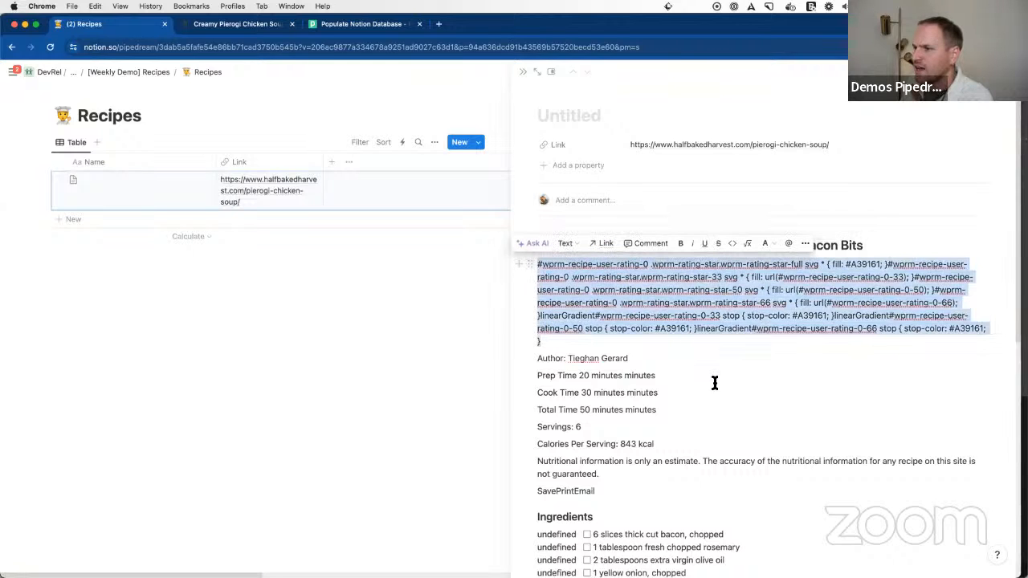
pyautogui.scroll(-3, 551, 436)
pyautogui.doubleClick(543, 429)
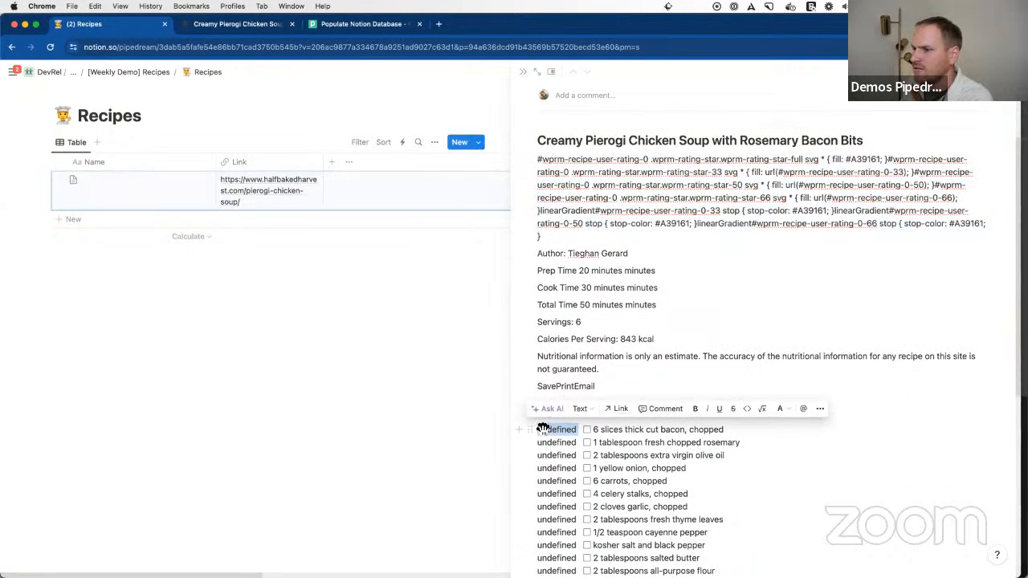
pyautogui.click(579, 468)
pyautogui.scroll(-5, 580, 471)
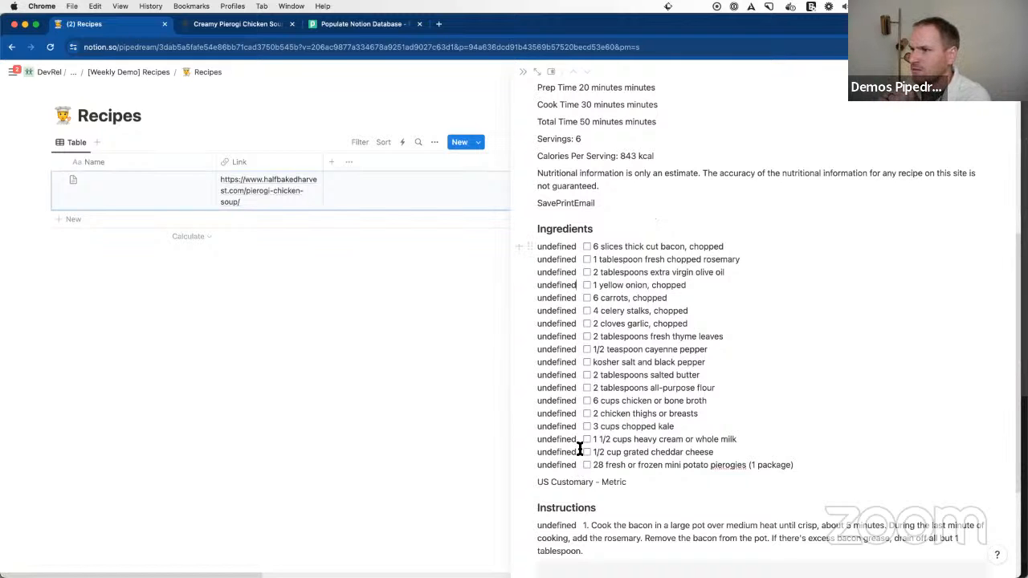
pyautogui.scroll(8, 657, 479)
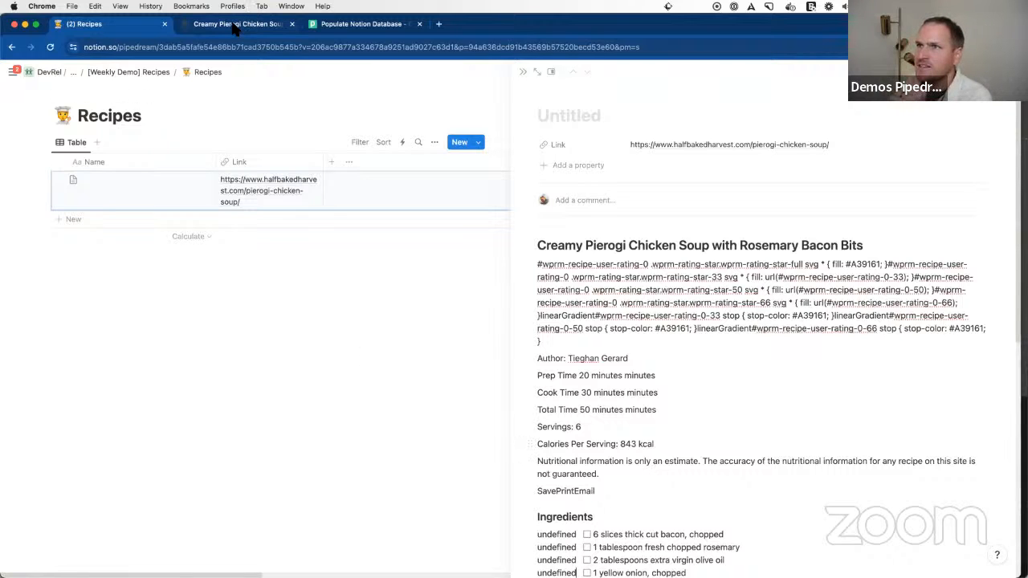
# Step: Switch to Pipedream, deploy the Populate Notion Database workflow and look over its deployed steps
pyautogui.click(335, 24)
pyautogui.scroll(15, 328, 286)
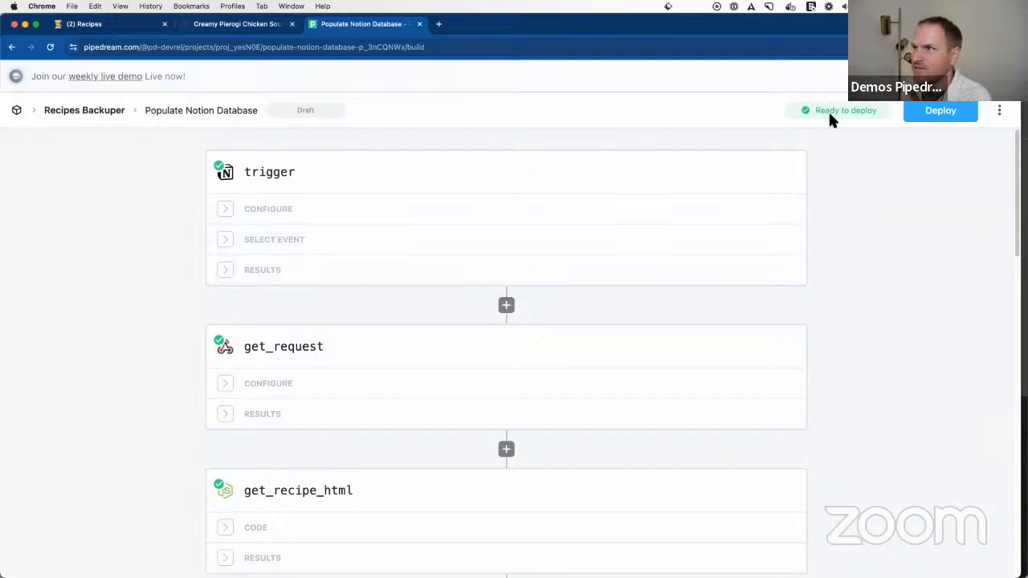
pyautogui.click(940, 112)
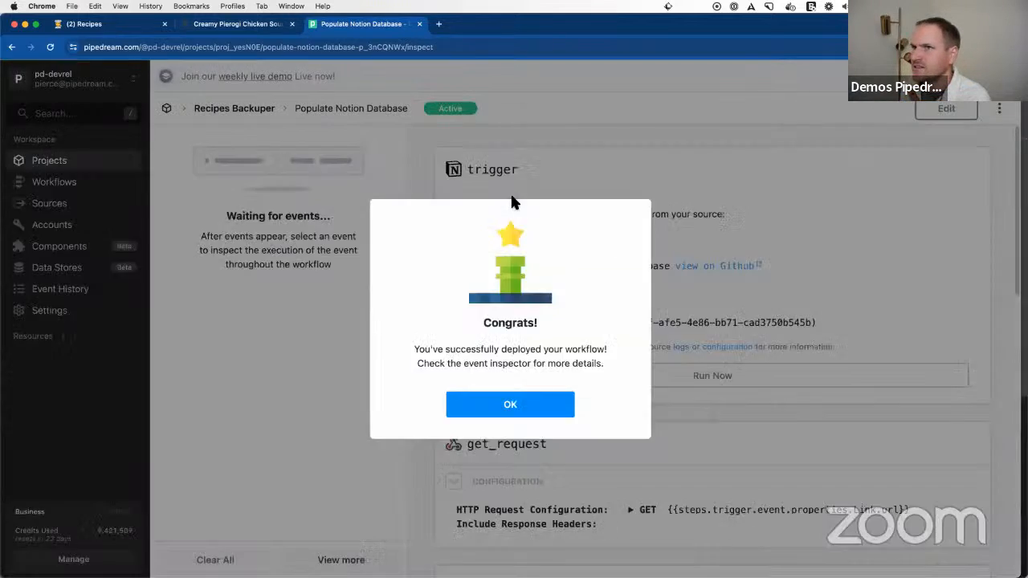
pyautogui.click(498, 412)
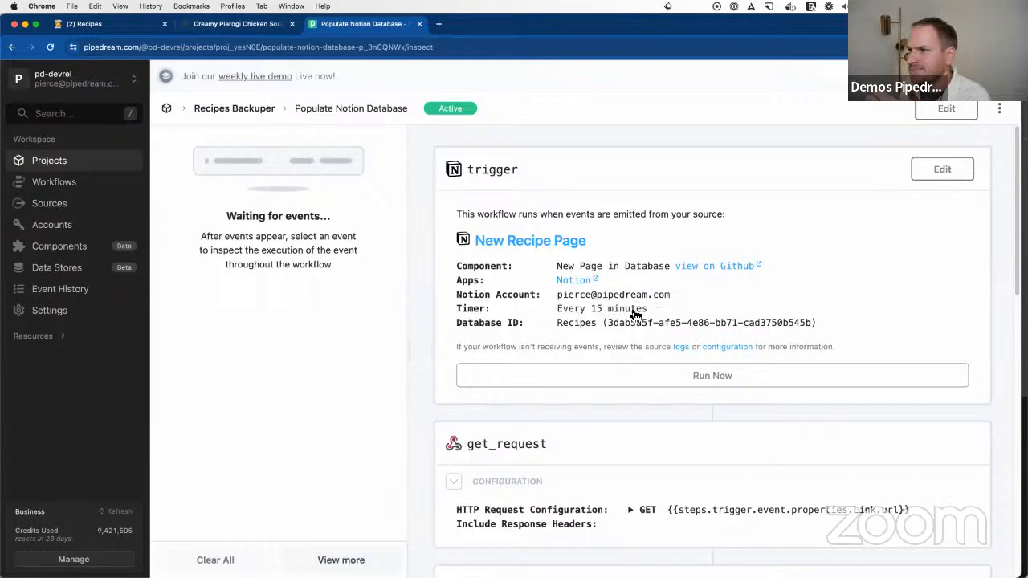
pyautogui.scroll(-5, 596, 331)
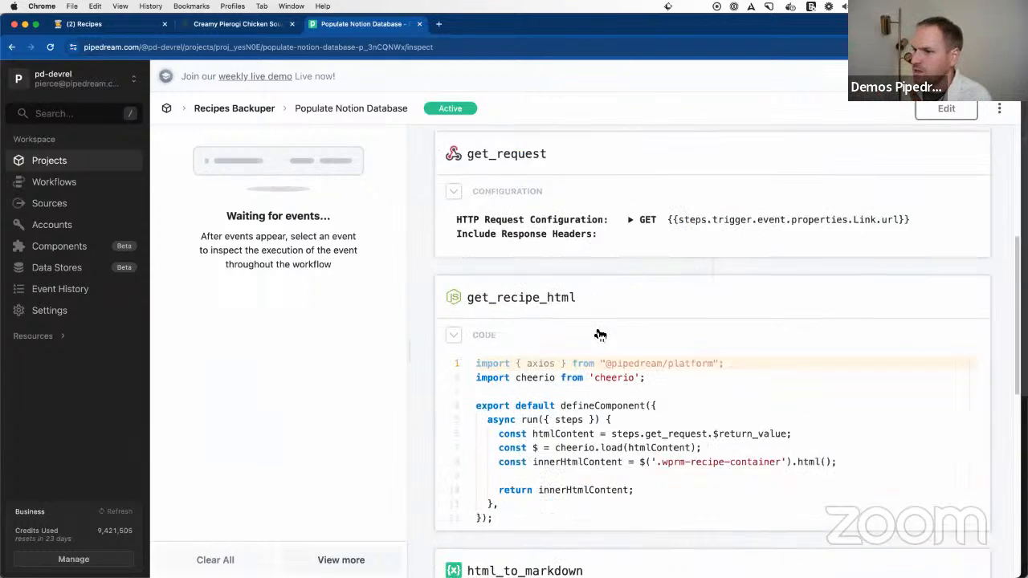
pyautogui.scroll(5, 595, 334)
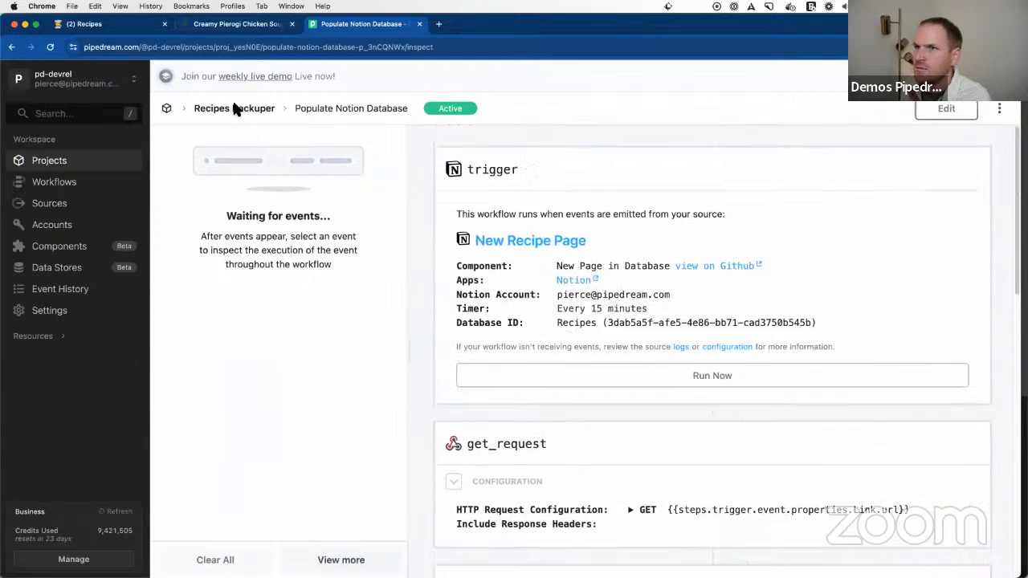
# Step: Switch to the Half Baked Harvest site, open the Slow Cooker Creamy White Bean Noodle Soup recipe and copy its page URL
pyautogui.click(196, 24)
pyautogui.scroll(3, 340, 270)
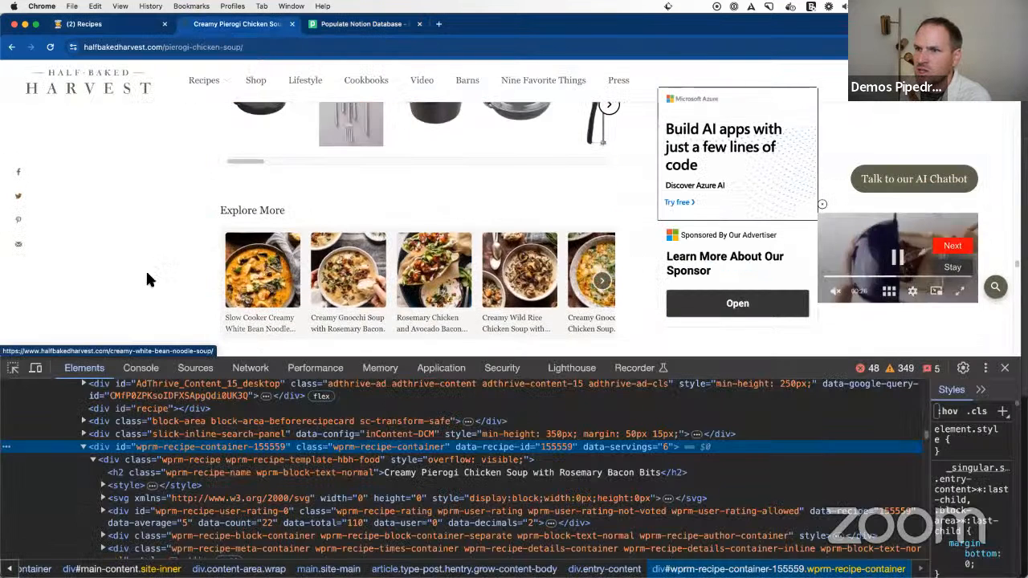
pyautogui.click(275, 263)
pyautogui.press('super+alt+i')
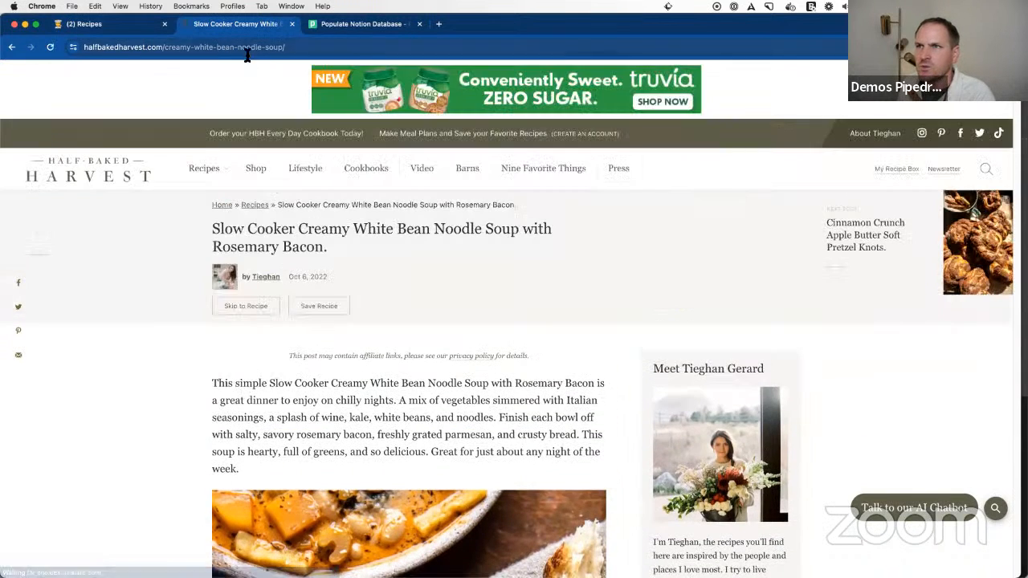
pyautogui.click(121, 46)
pyautogui.press('cmd+c')
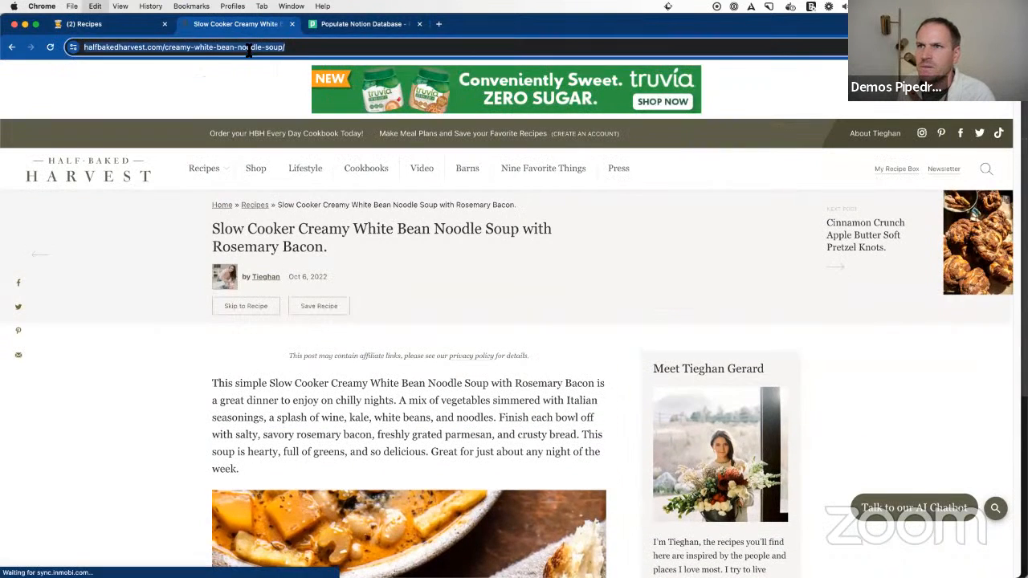
pyautogui.click(113, 25)
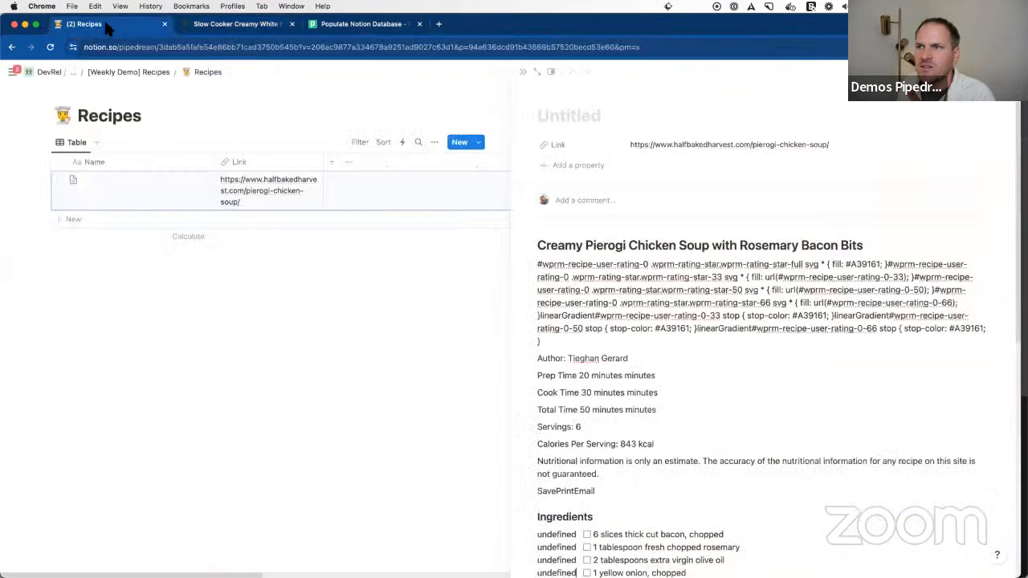
pyautogui.click(259, 225)
pyautogui.click(253, 213)
pyautogui.press('cmd+v')
pyautogui.press('Return')
pyautogui.click(480, 451)
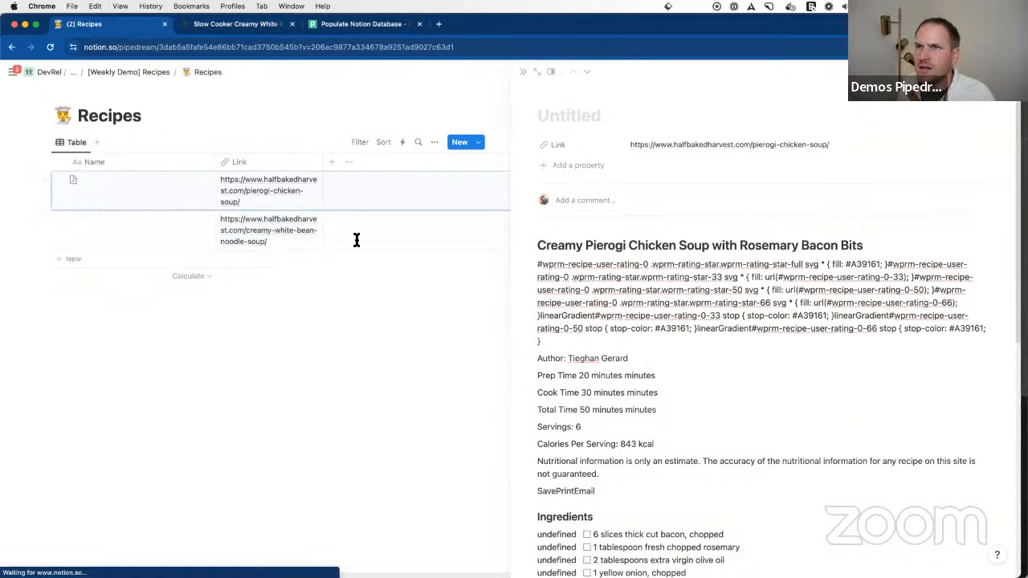
# Step: Switch to Pipedream, run the workflow's New Recipe Page trigger immediately and inspect the new event's execution details
pyautogui.click(358, 25)
pyautogui.click(675, 376)
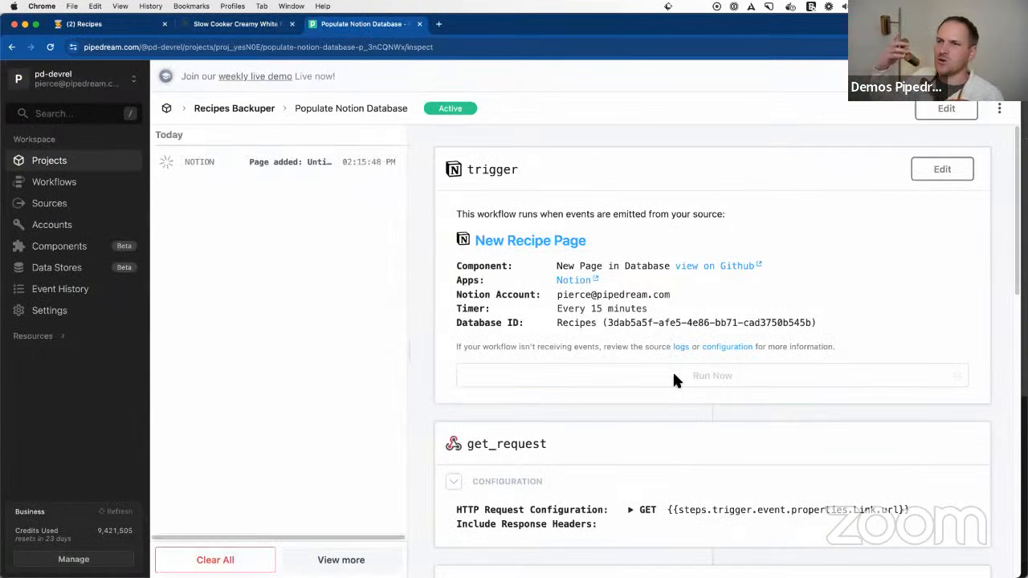
pyautogui.click(273, 164)
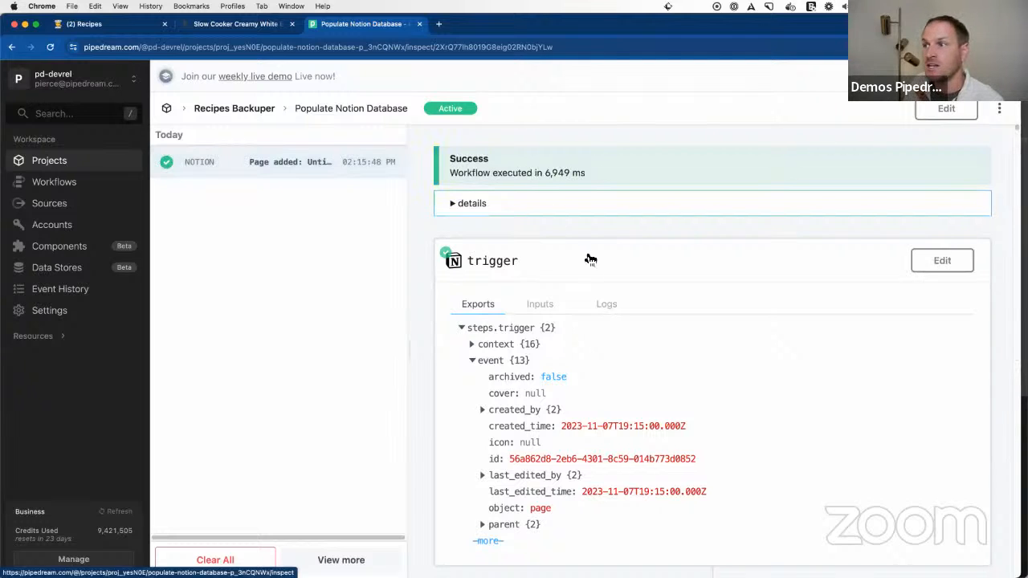
pyautogui.click(503, 207)
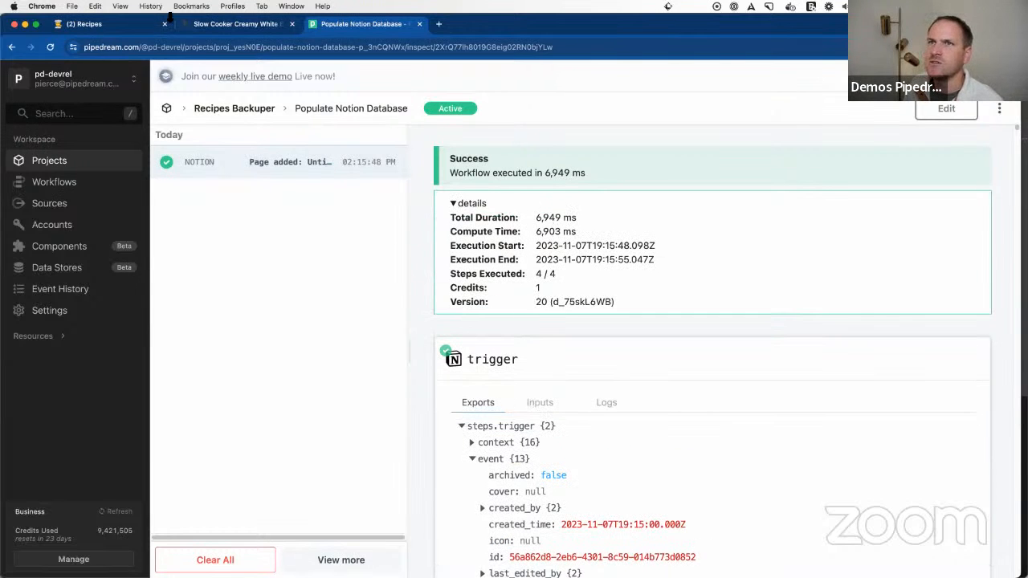
# Step: Switch to Notion, open the creamy-white-bean-noodle-soup entry and examine the recipe content the workflow appended
pyautogui.click(169, 18)
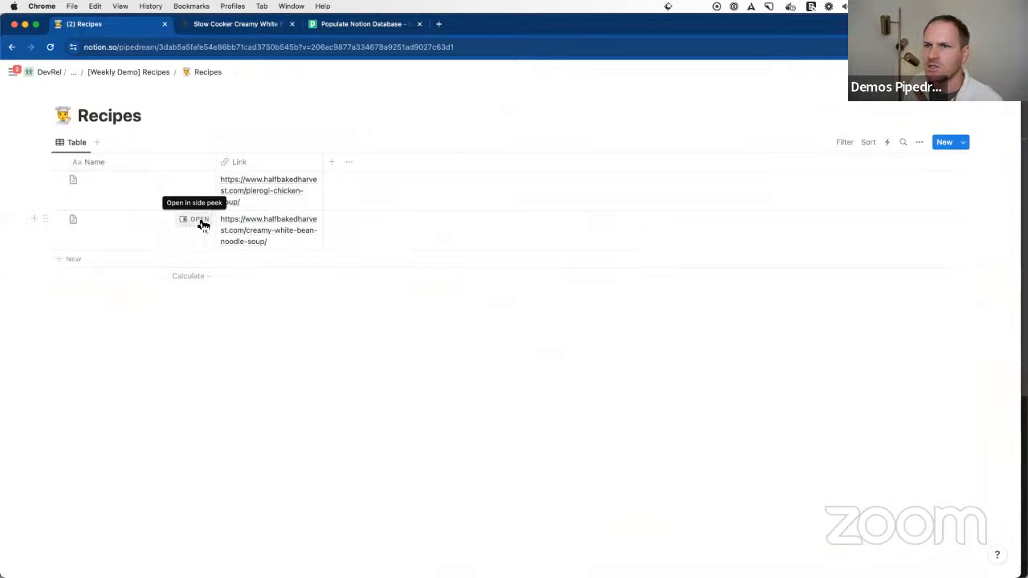
pyautogui.click(199, 220)
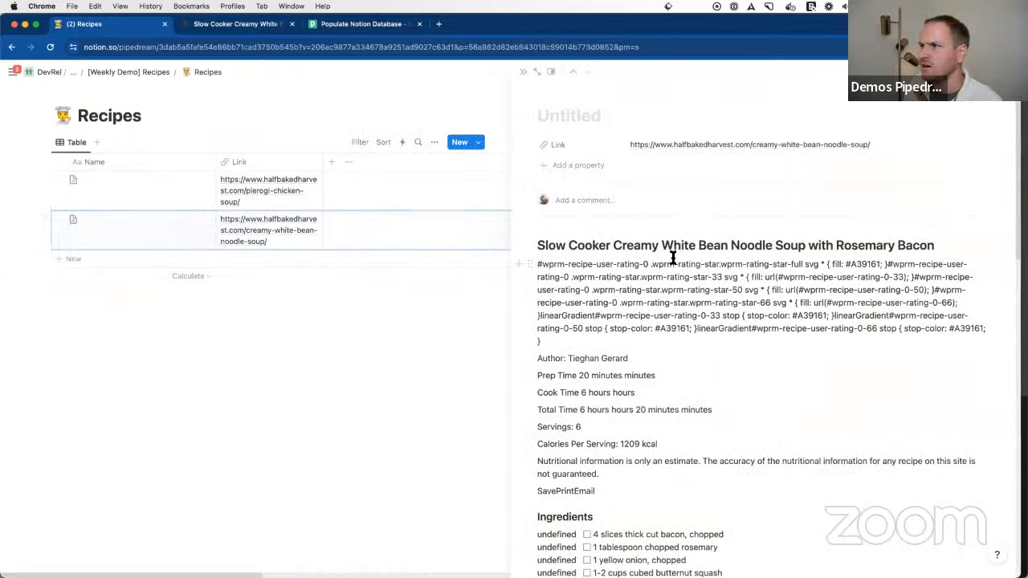
pyautogui.tripleClick(590, 246)
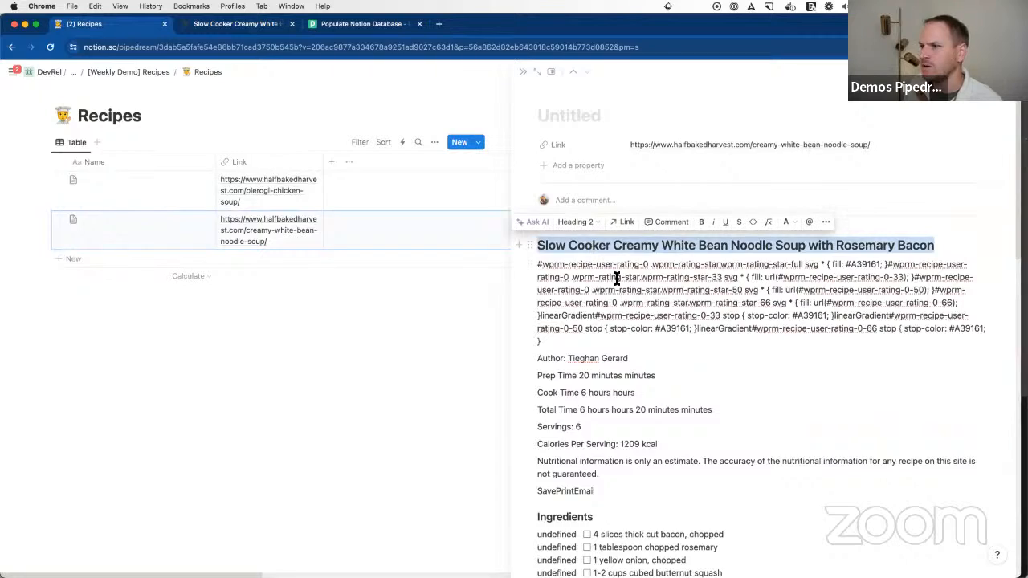
pyautogui.scroll(-3, 653, 343)
pyautogui.scroll(-10, 653, 343)
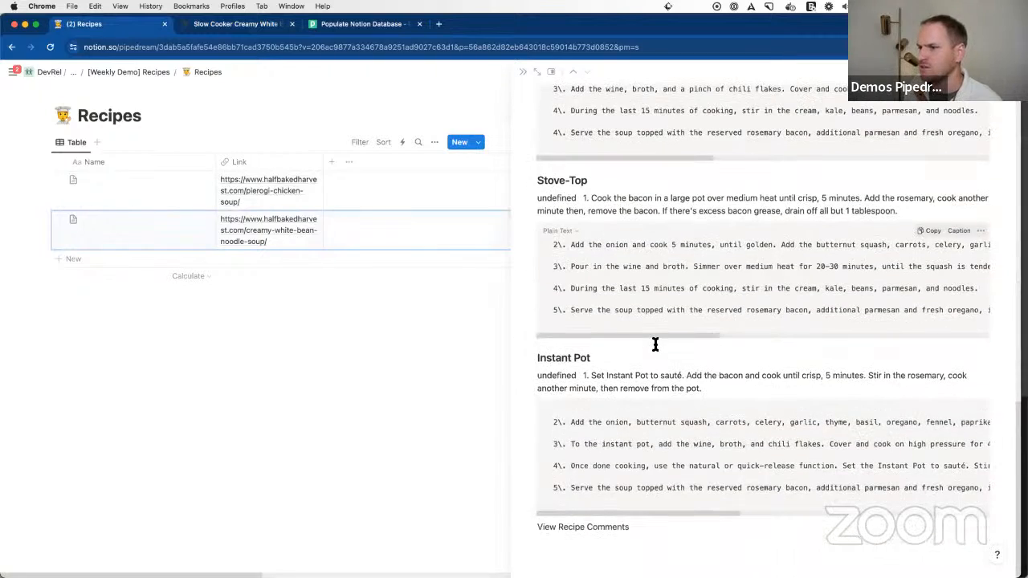
pyautogui.scroll(8, 668, 254)
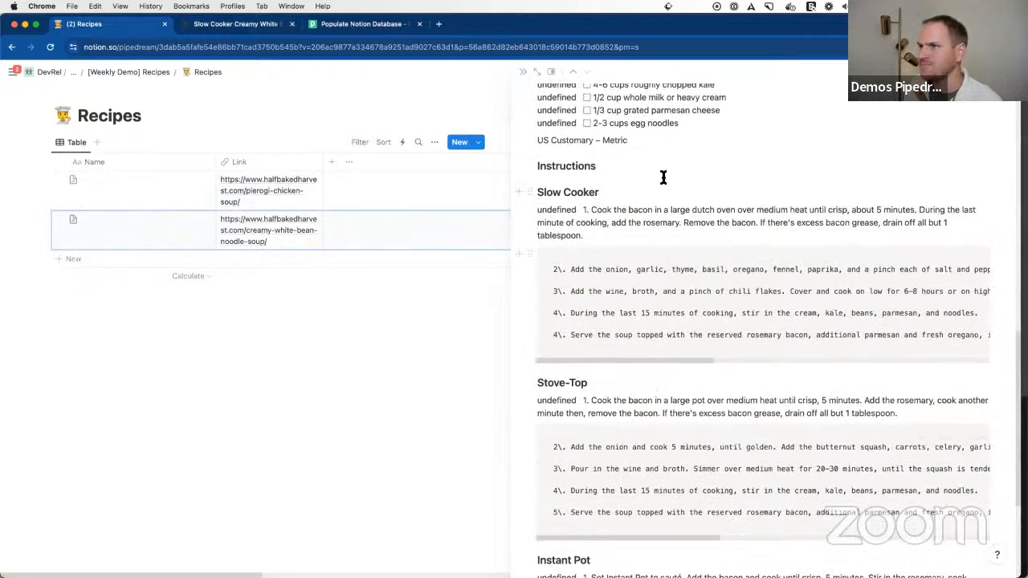
# Step: Examine the appended ingredients and the Slow Cooker, Stove-Top and Instant Pot instructions, and close the recipe entry
pyautogui.scroll(2, 655, 207)
pyautogui.scroll(-6, 660, 222)
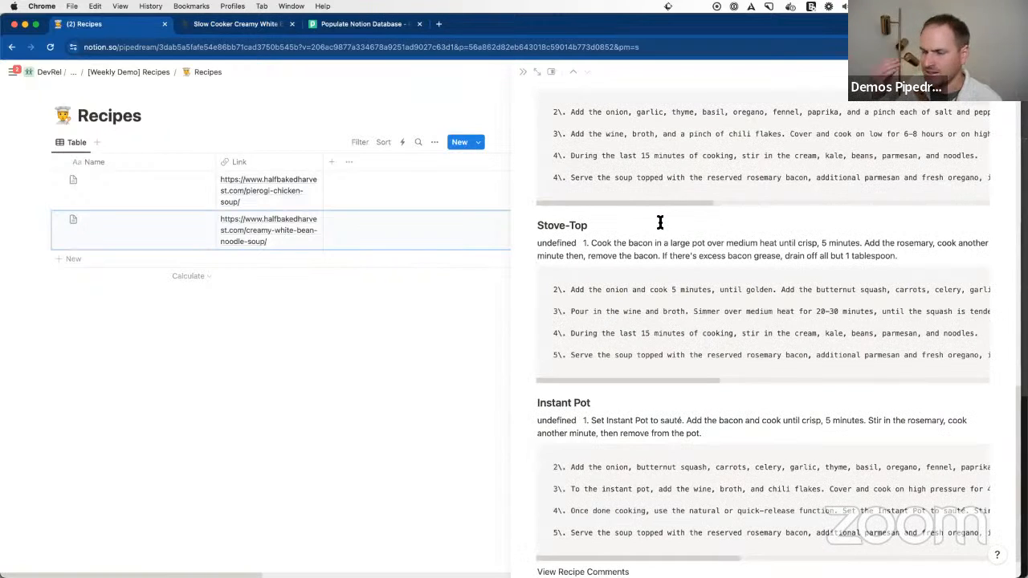
pyautogui.scroll(-1, 640, 260)
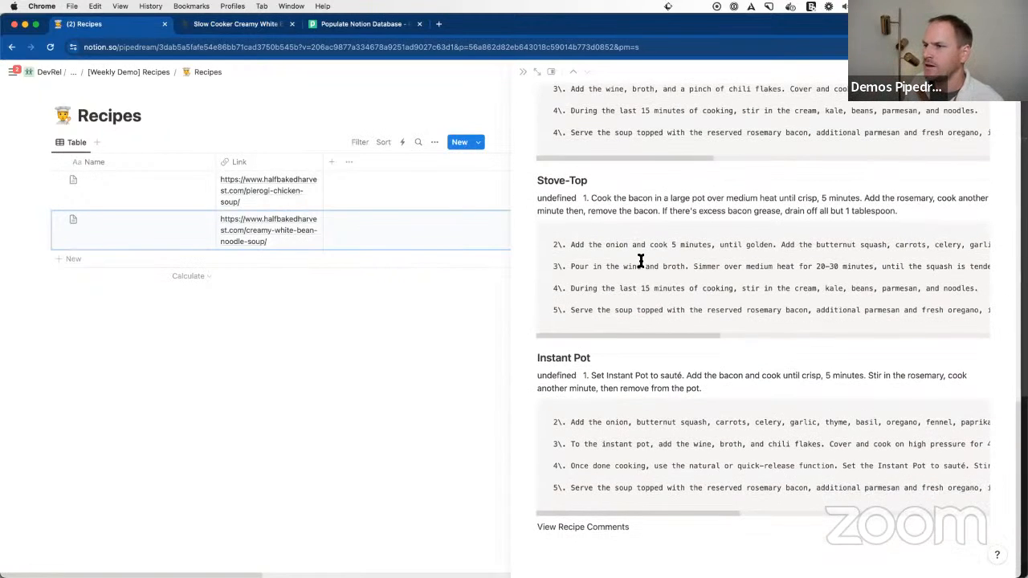
pyautogui.scroll(7, 640, 265)
pyautogui.scroll(5, 640, 276)
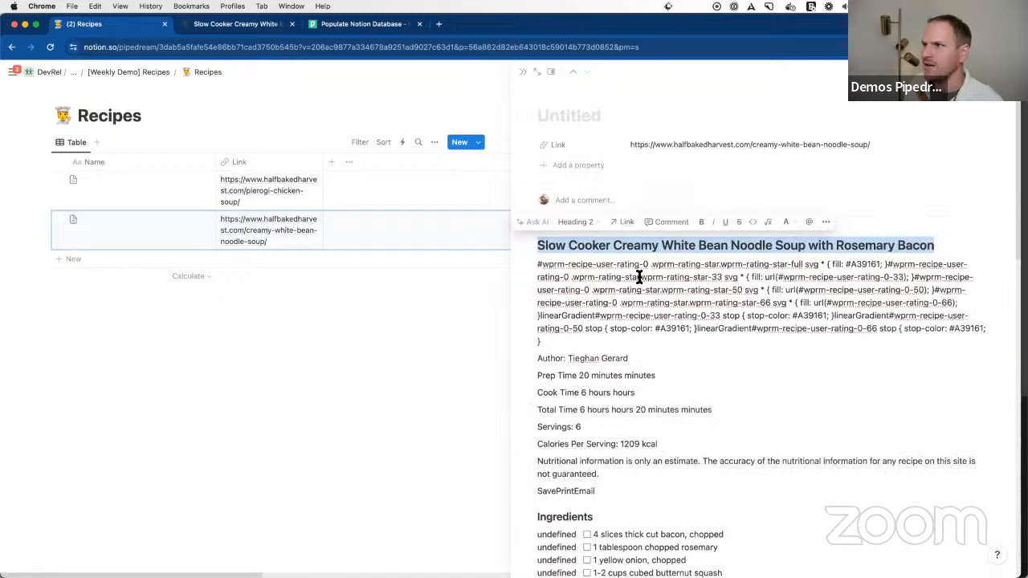
pyautogui.click(163, 415)
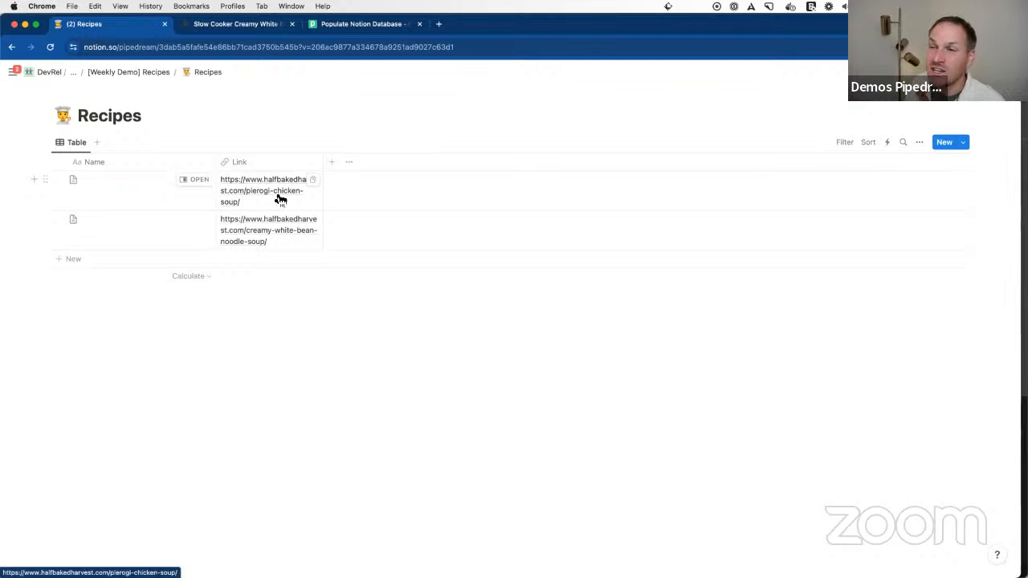
# Step: Switch to Pipedream and look through the step exports of the Notion page-added event's execution
pyautogui.click(341, 26)
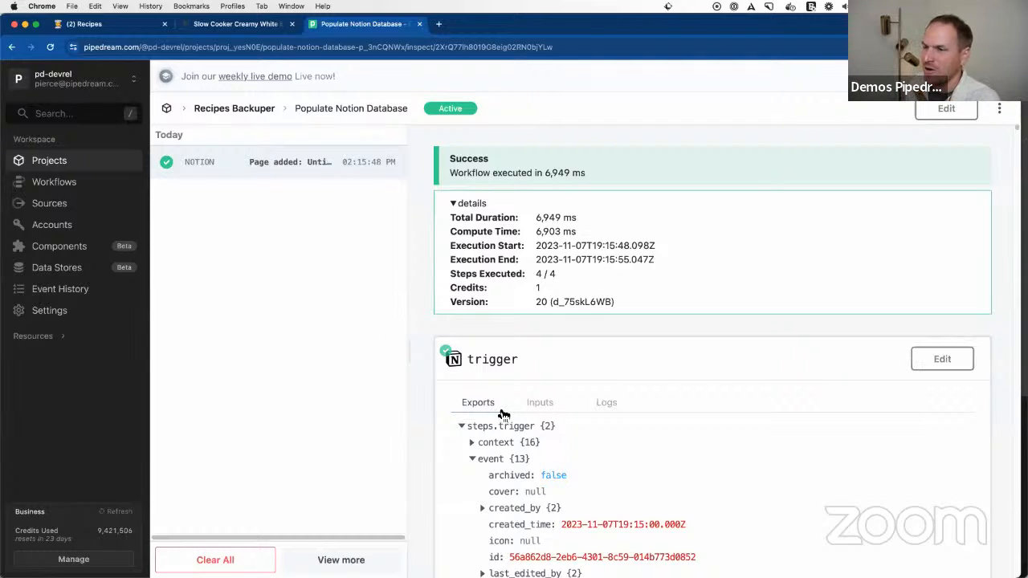
pyautogui.scroll(-7, 502, 413)
pyautogui.scroll(-5, 502, 414)
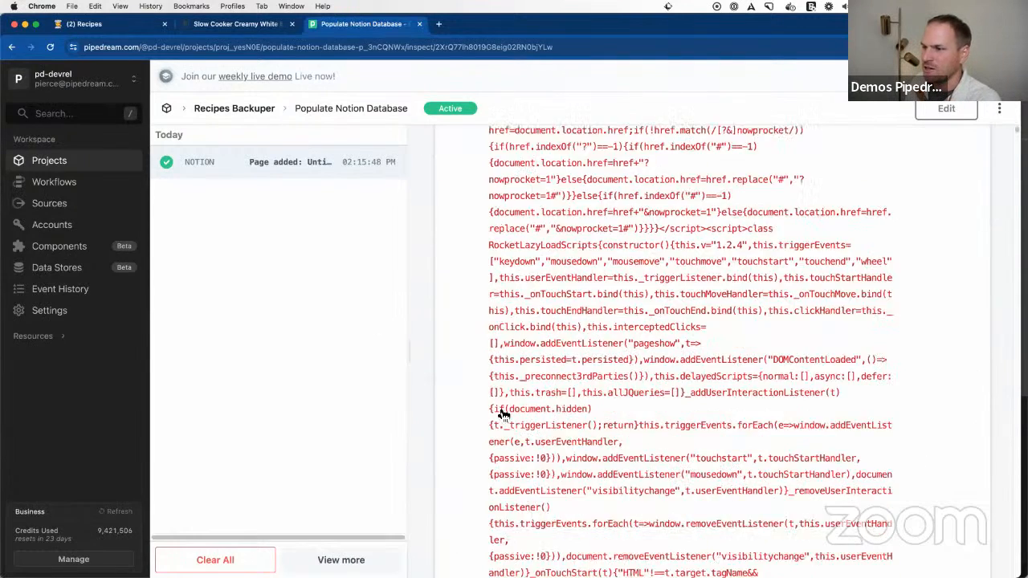
pyautogui.scroll(12, 498, 417)
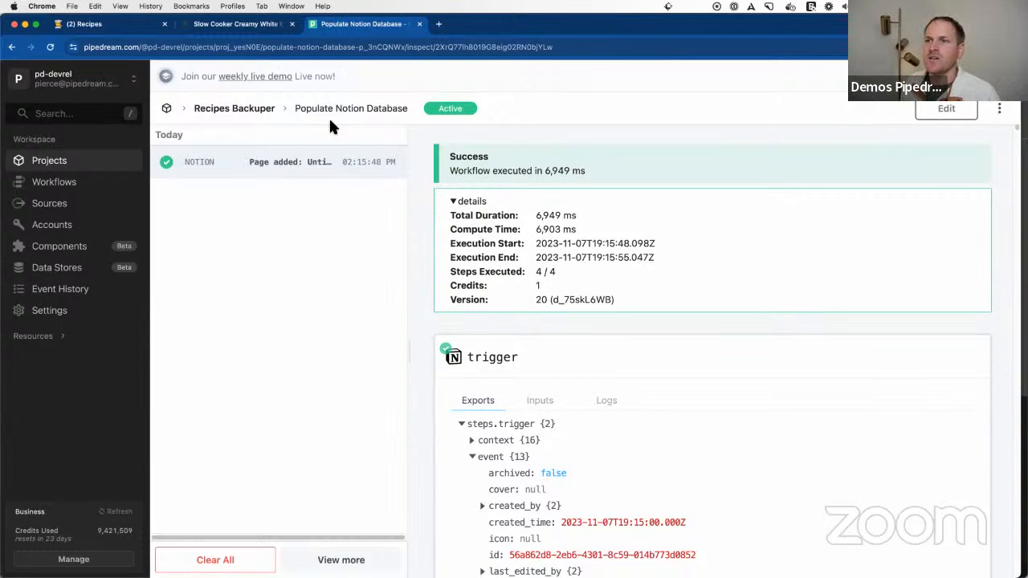
# Step: Open the workflow's settings, try memory sizes of 1792 MB and 2048 MB, and return the memory to 256 MB
pyautogui.click(998, 107)
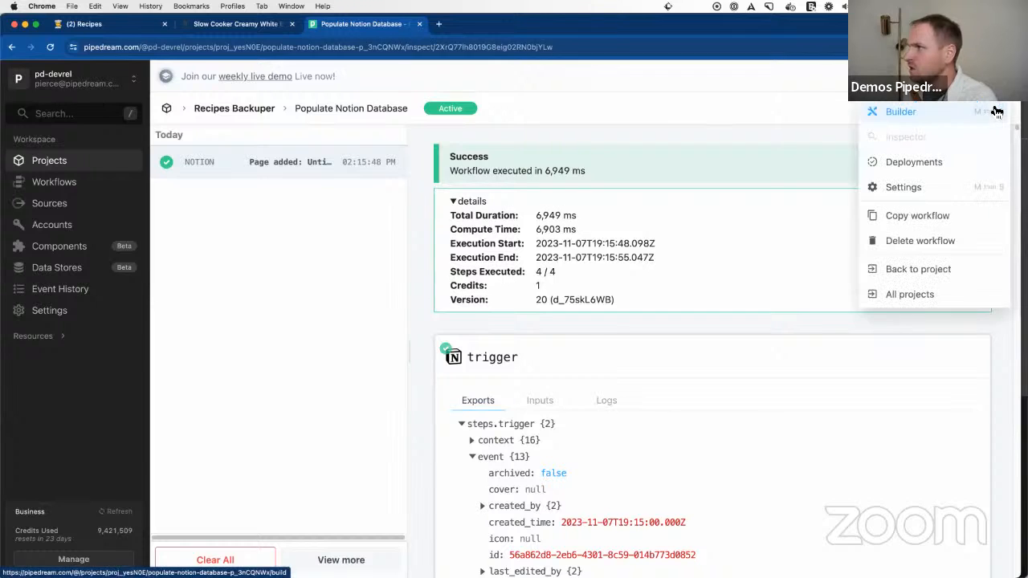
pyautogui.click(940, 189)
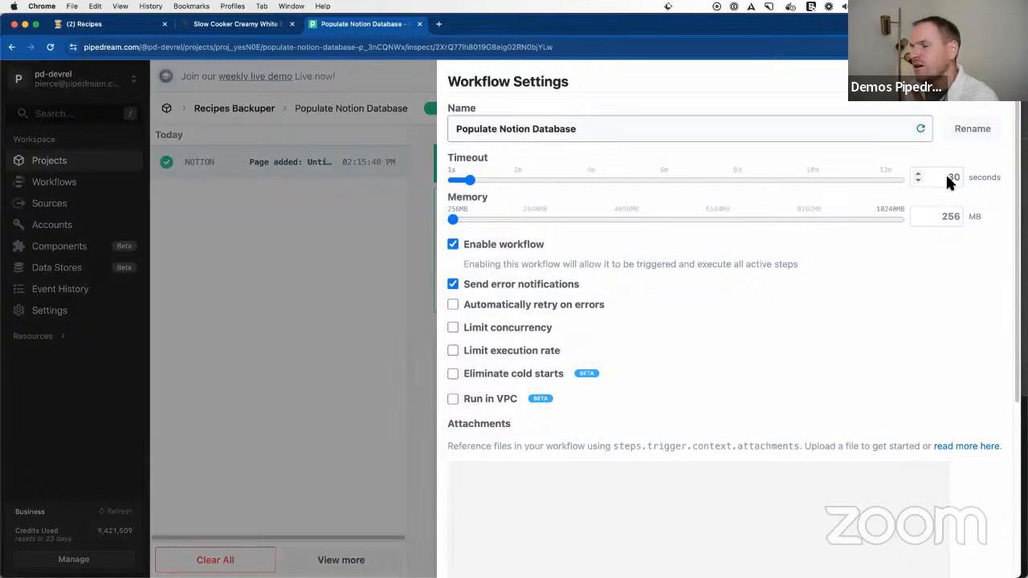
pyautogui.click(523, 219)
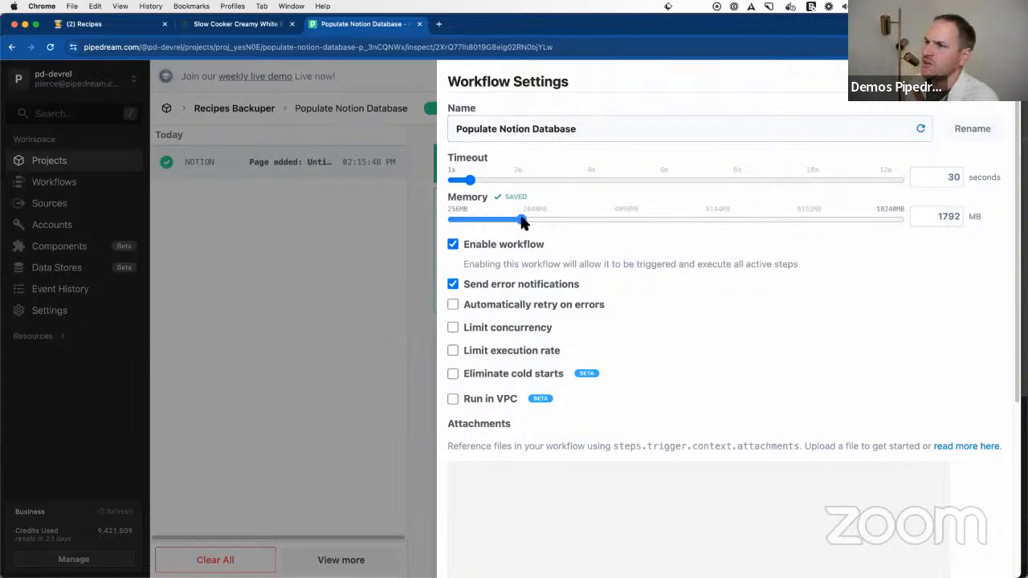
pyautogui.click(536, 220)
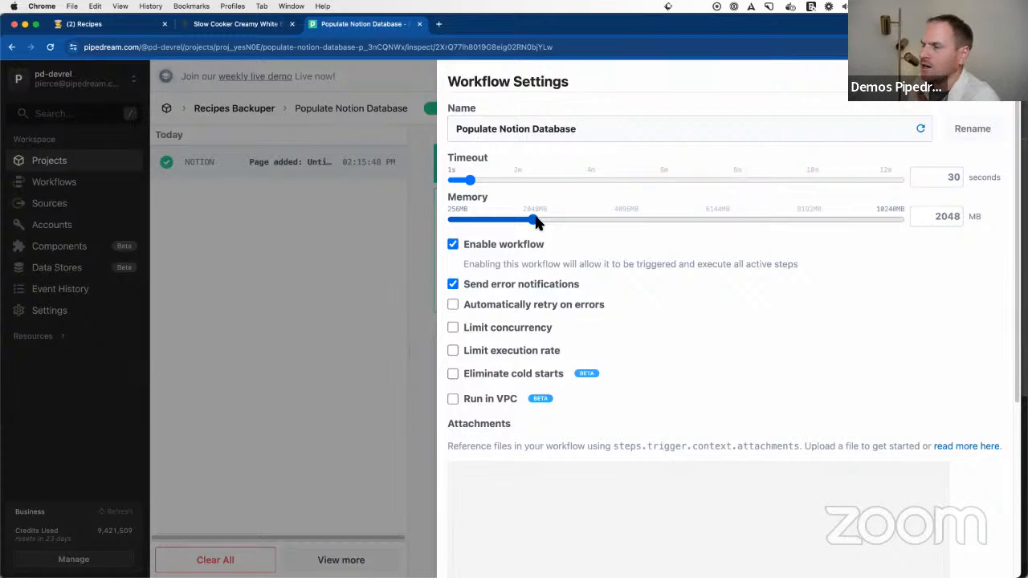
pyautogui.moveTo(535, 222); pyautogui.dragTo(450, 218)
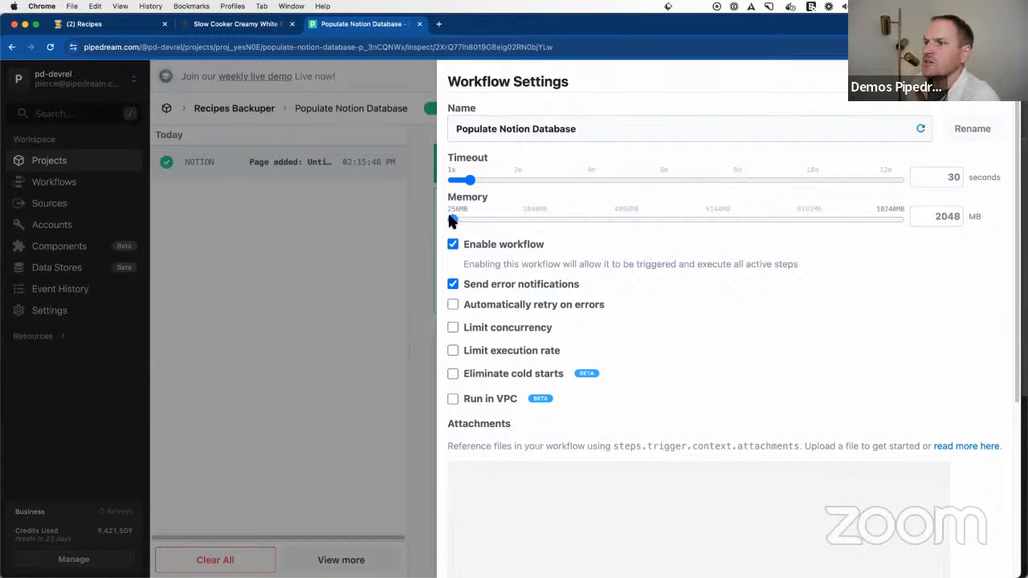
# Step: Enable automatic retry on errors and limit the workflow's concurrency to 1 worker
pyautogui.scroll(-1, 578, 265)
pyautogui.click(502, 287)
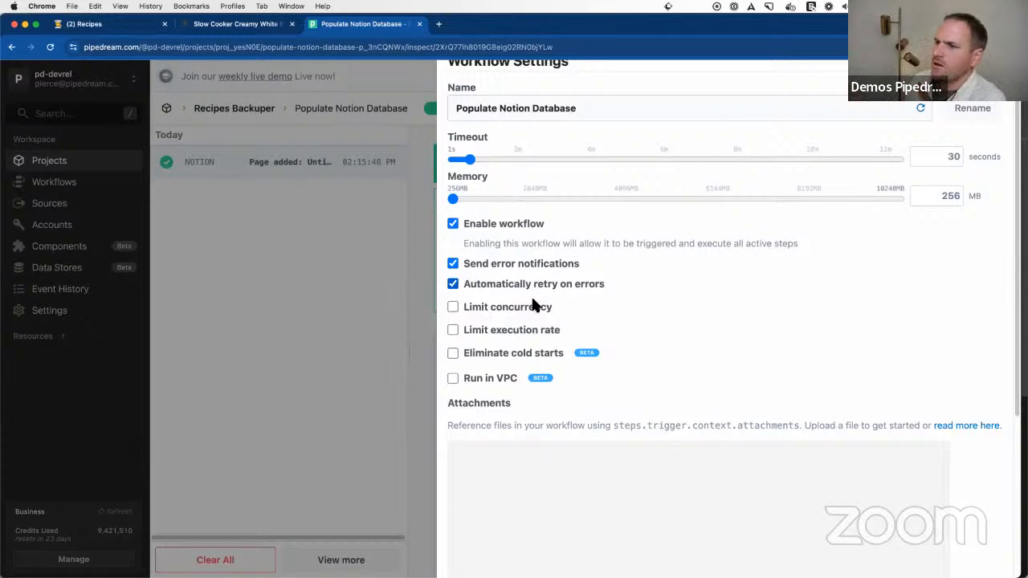
pyautogui.click(533, 307)
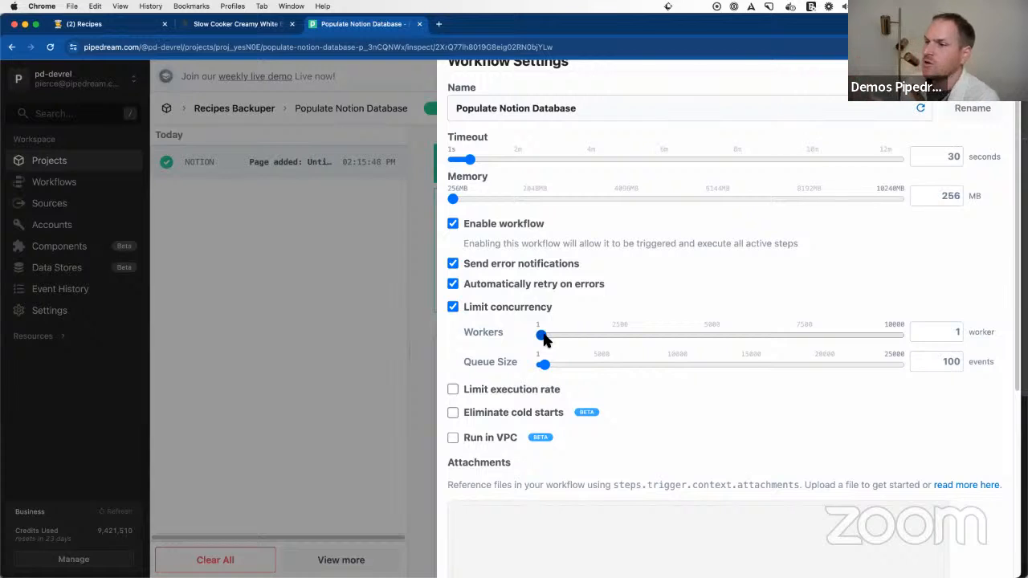
# Step: Limit the workflow's execution rate to 60 executions every 1 minute
pyautogui.click(511, 390)
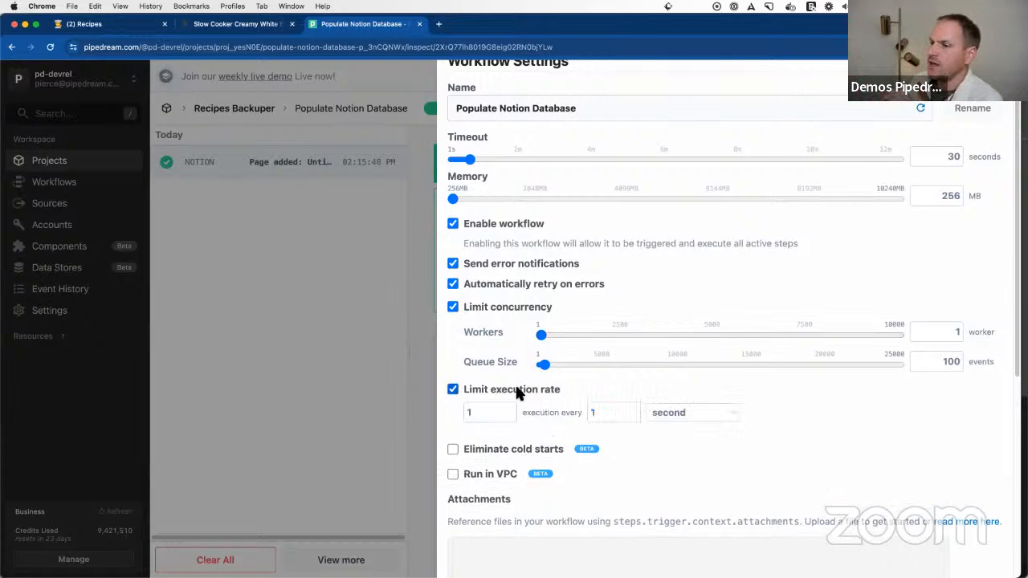
pyautogui.click(482, 412)
pyautogui.write('60')
pyautogui.click(672, 412)
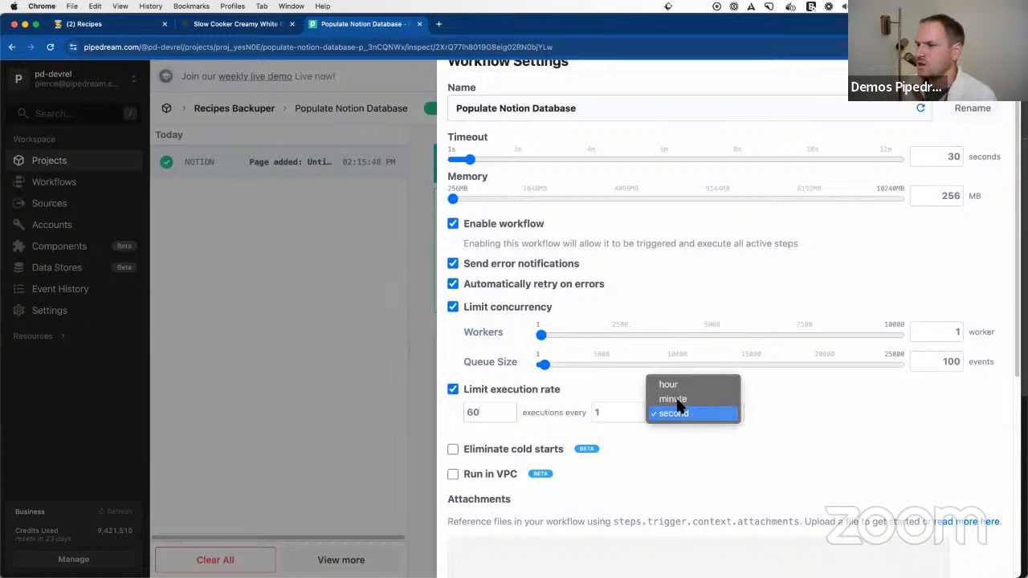
pyautogui.click(679, 400)
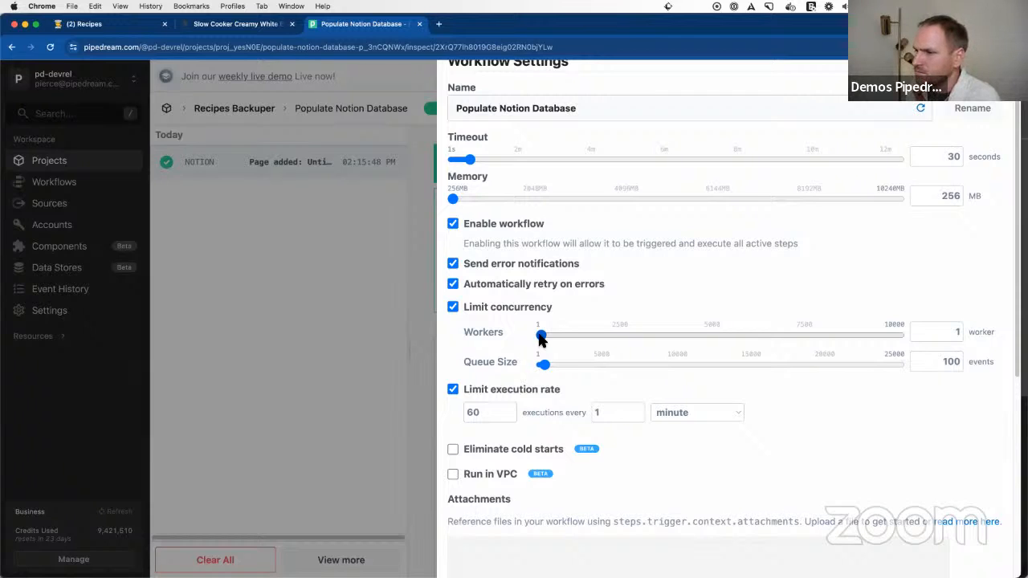
# Step: Set the concurrency limit's queue size to 1 event and close the workflow settings
pyautogui.moveTo(603, 362); pyautogui.dragTo(537, 367)
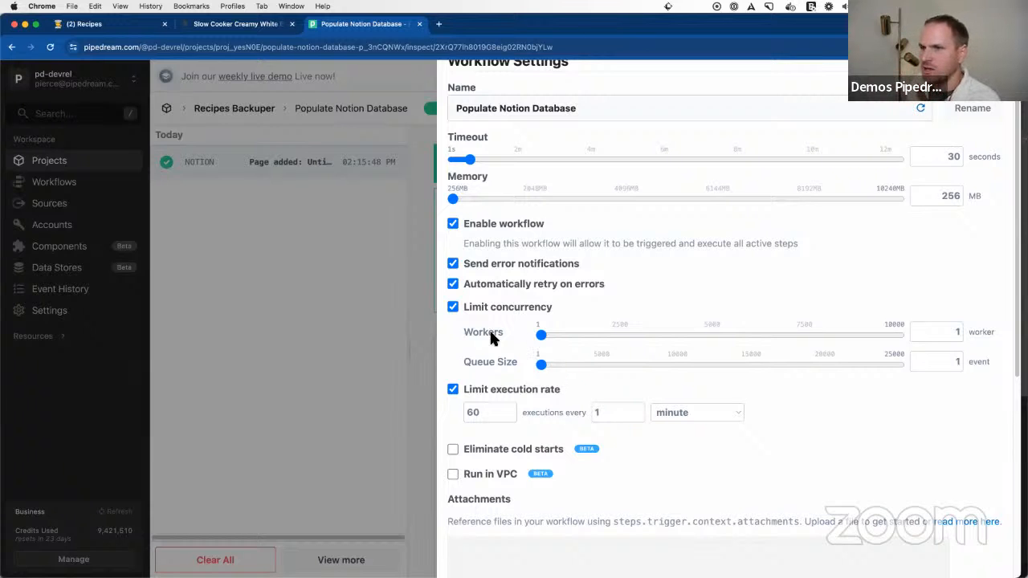
pyautogui.click(296, 228)
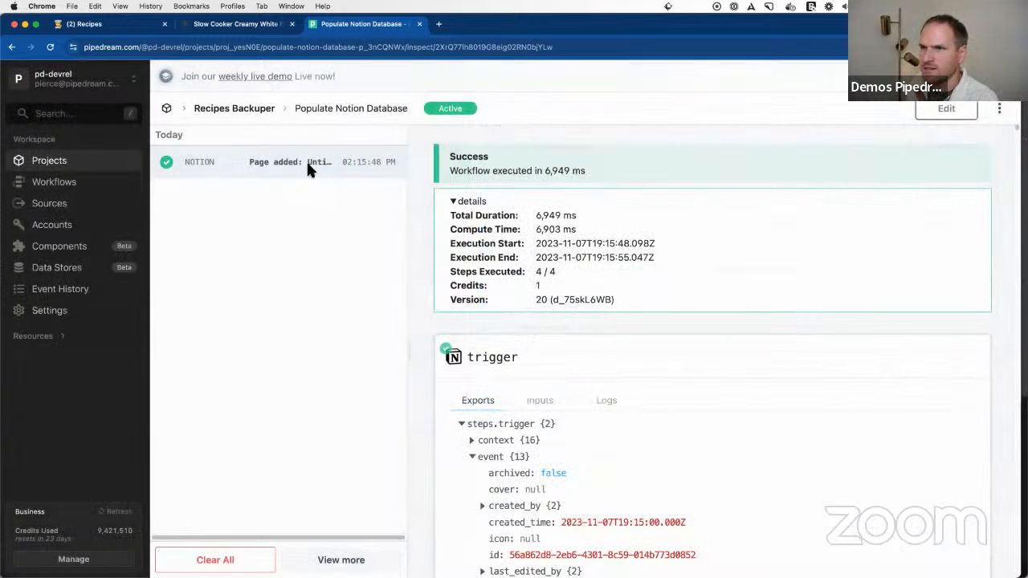
# Step: Reopen the workflow settings and turn on Eliminate cold starts with 1 worker
pyautogui.click(999, 108)
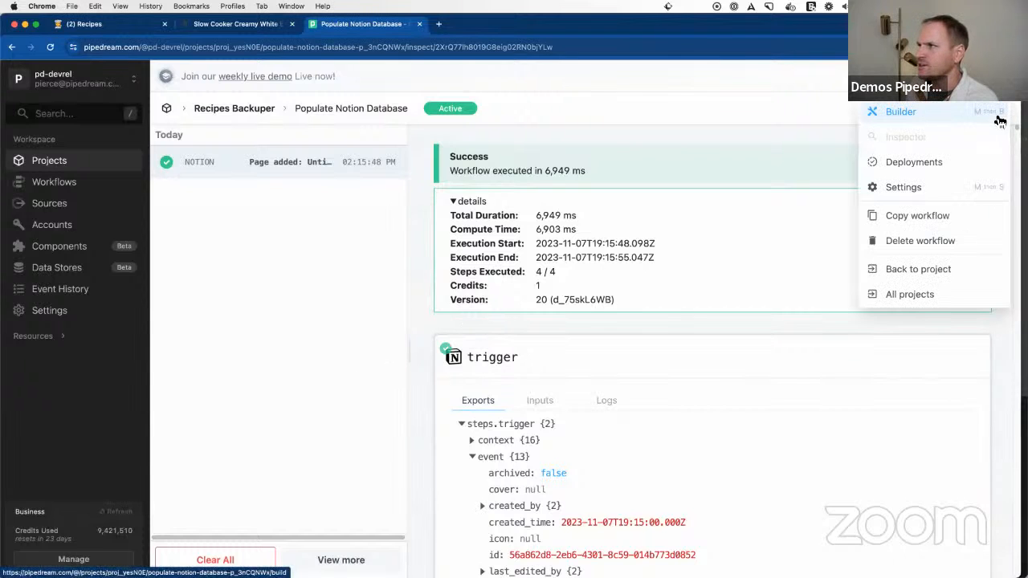
pyautogui.click(926, 185)
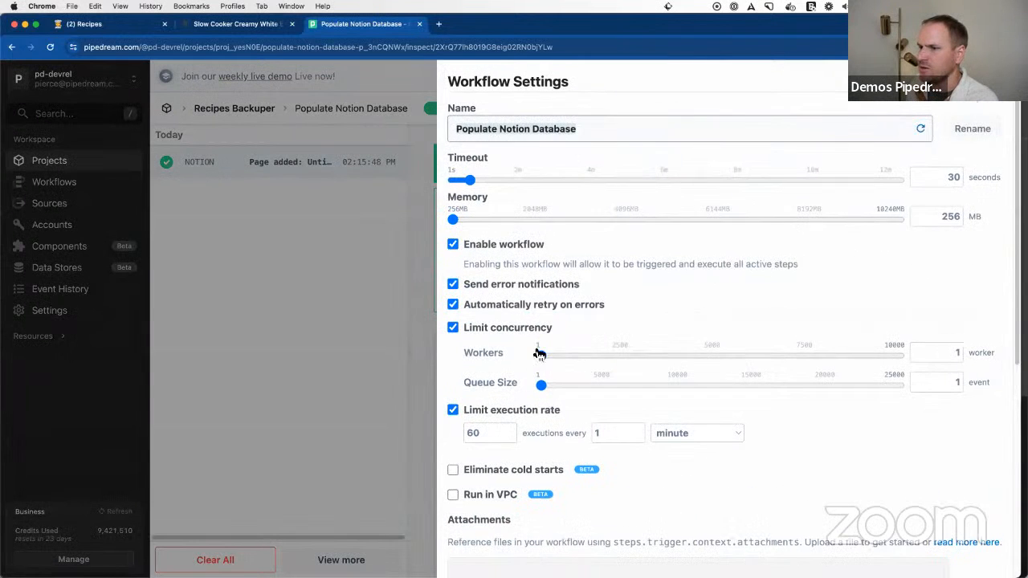
pyautogui.scroll(-5, 537, 353)
pyautogui.scroll(3, 537, 353)
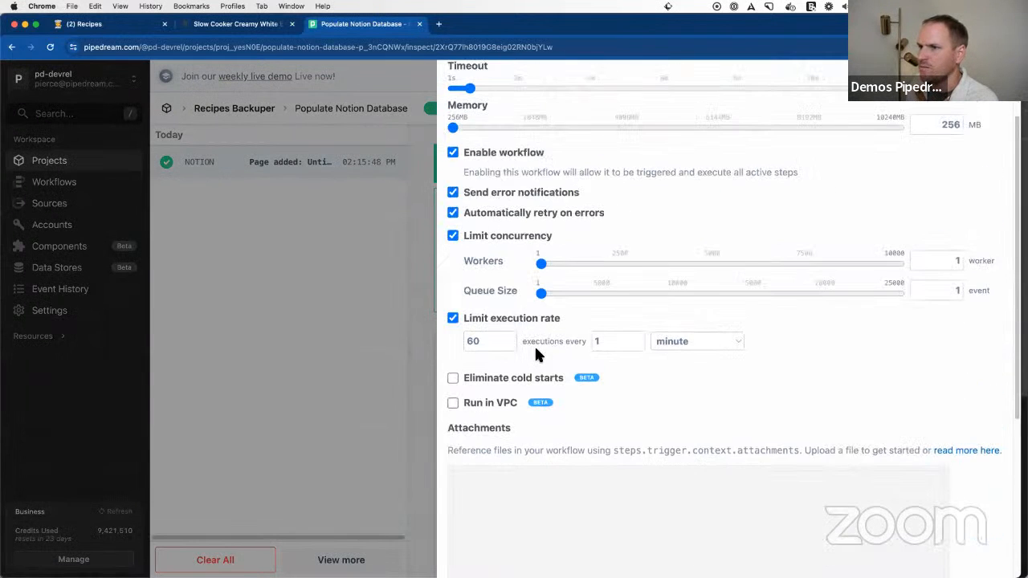
pyautogui.click(485, 379)
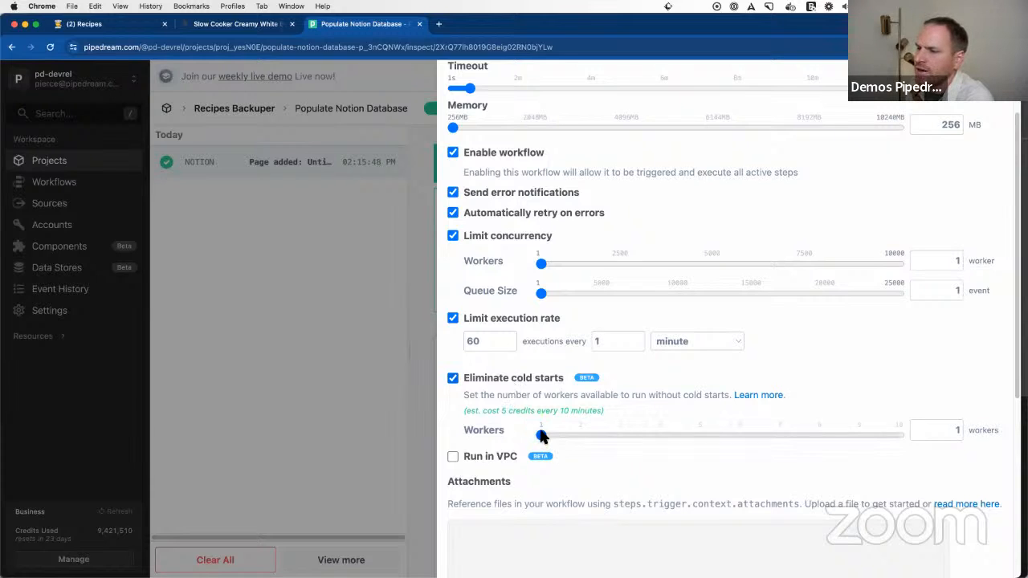
pyautogui.moveTo(565, 438); pyautogui.dragTo(514, 434)
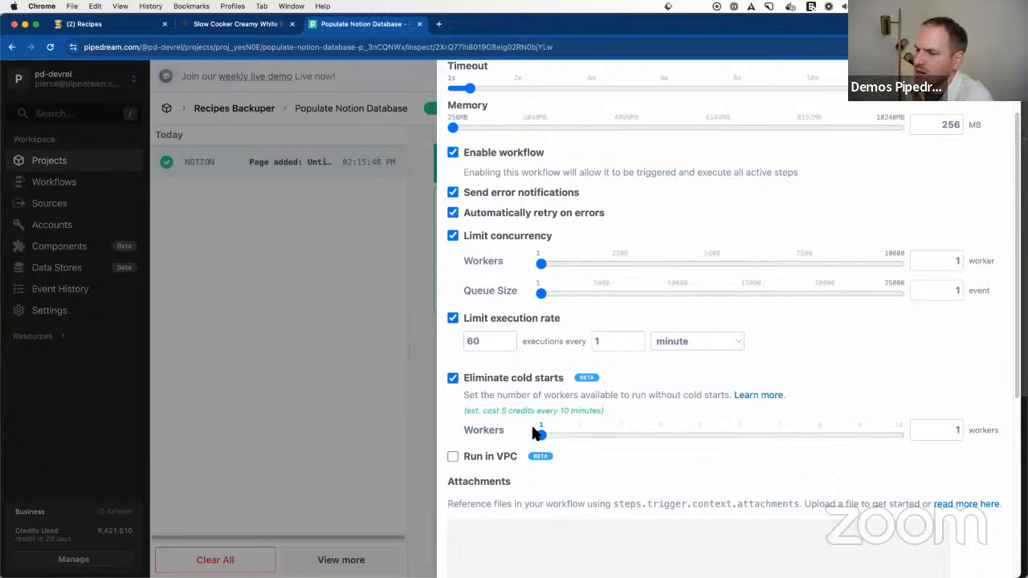
pyautogui.moveTo(577, 437); pyautogui.dragTo(534, 431)
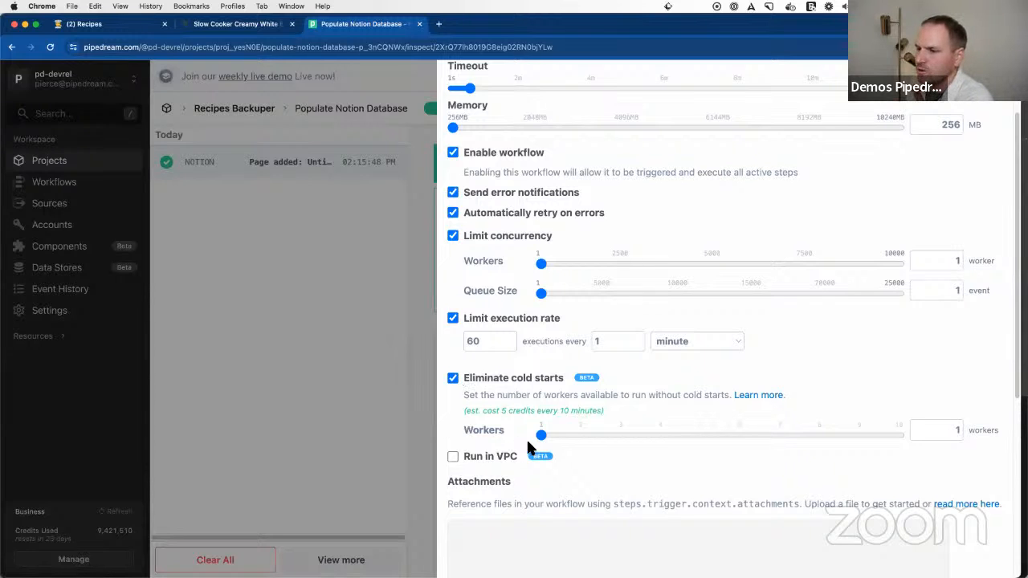
# Step: Set the workflow to run in a VPC, using the Test VPC network
pyautogui.scroll(-2, 526, 437)
pyautogui.doubleClick(505, 296)
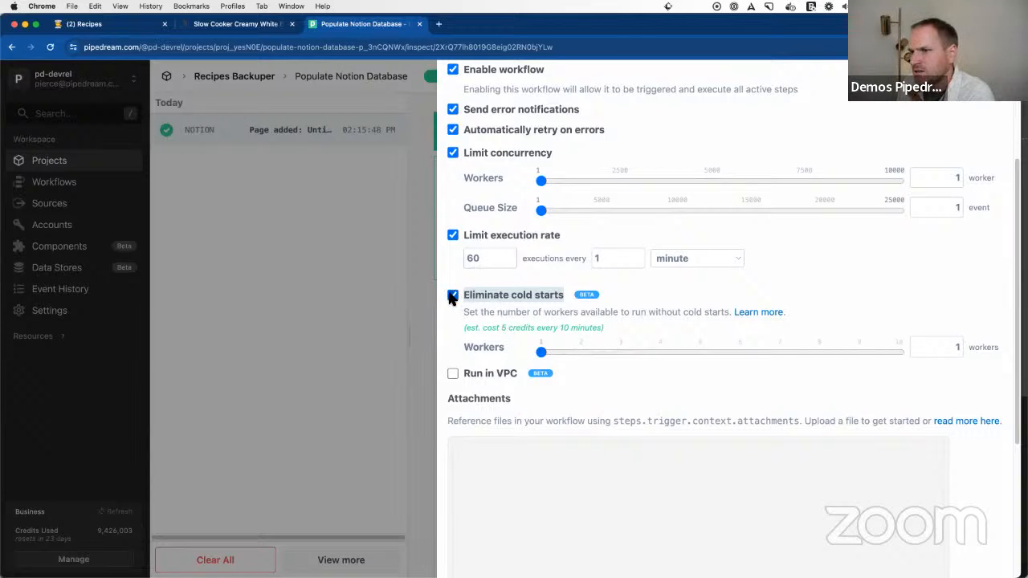
pyautogui.click(453, 374)
pyautogui.click(610, 416)
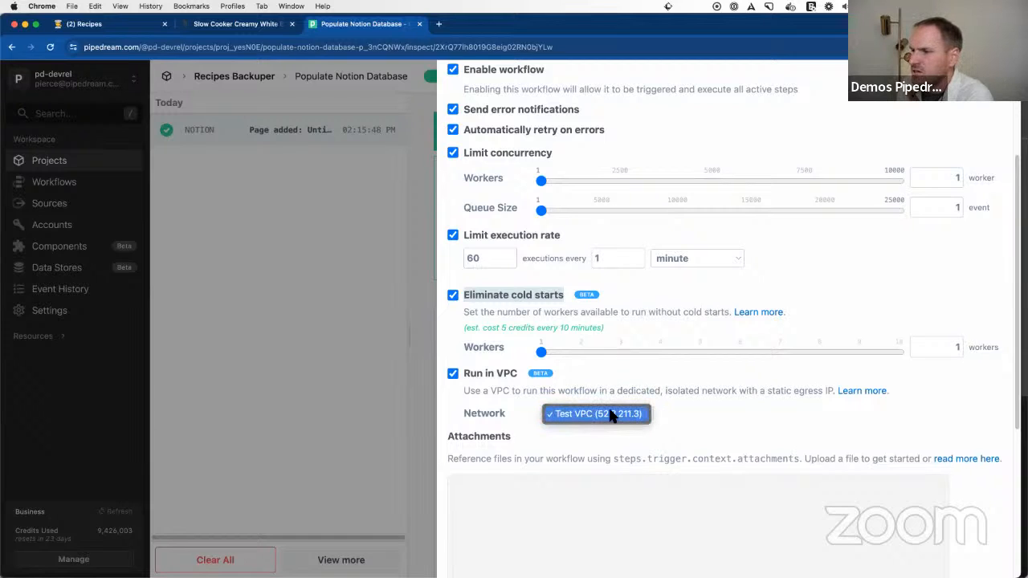
pyautogui.click(612, 416)
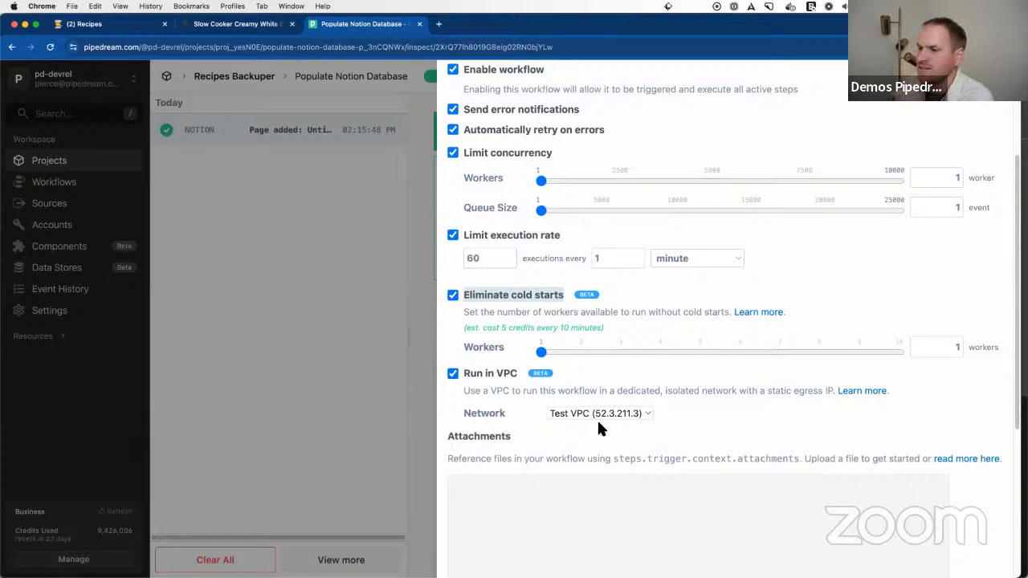
# Step: Look over the settings' Attachments section, close the settings and glance through the event's execution details
pyautogui.scroll(-4, 650, 464)
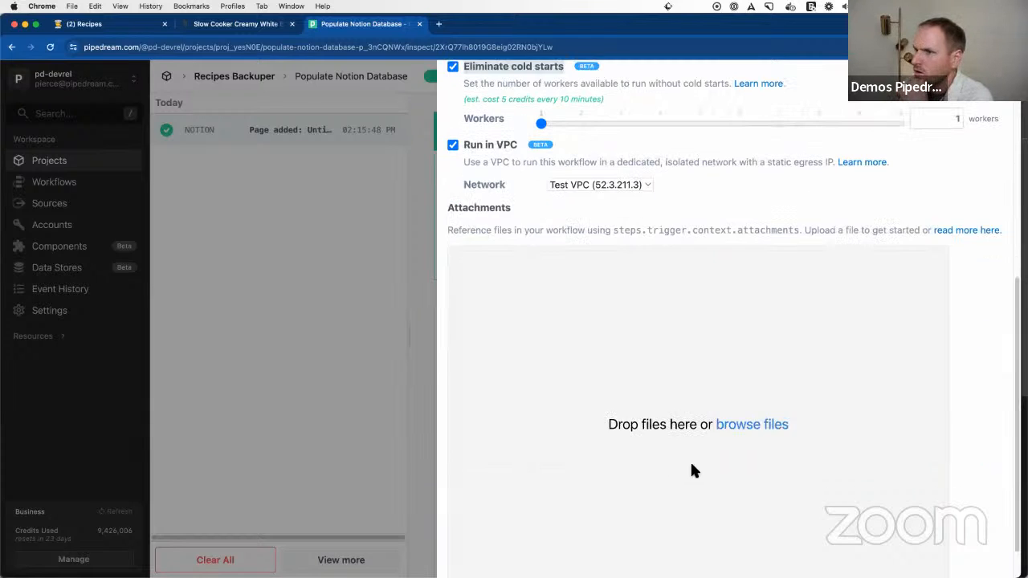
pyautogui.scroll(6, 690, 470)
pyautogui.click(322, 283)
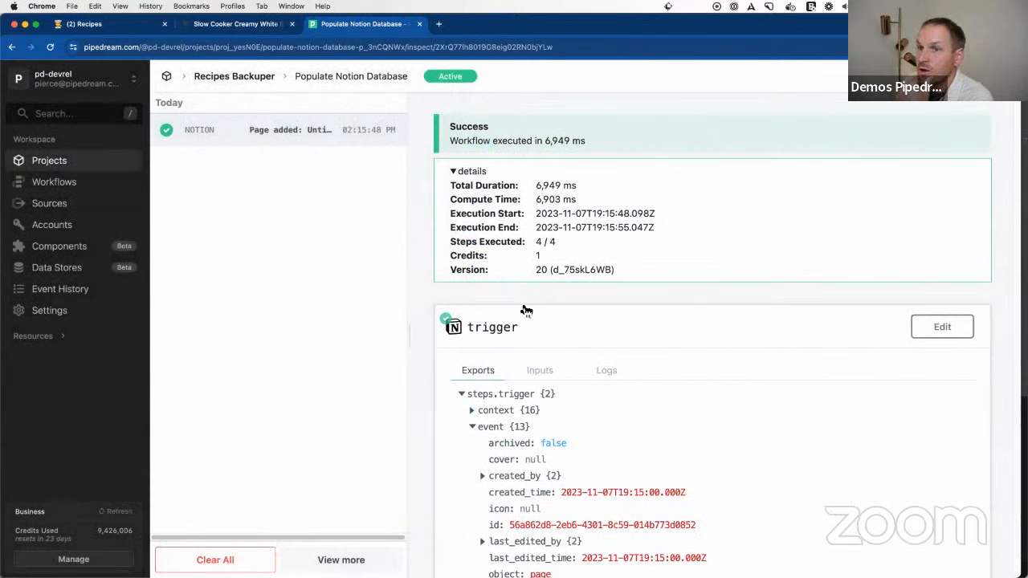
pyautogui.scroll(-5, 596, 395)
pyautogui.scroll(5, 596, 394)
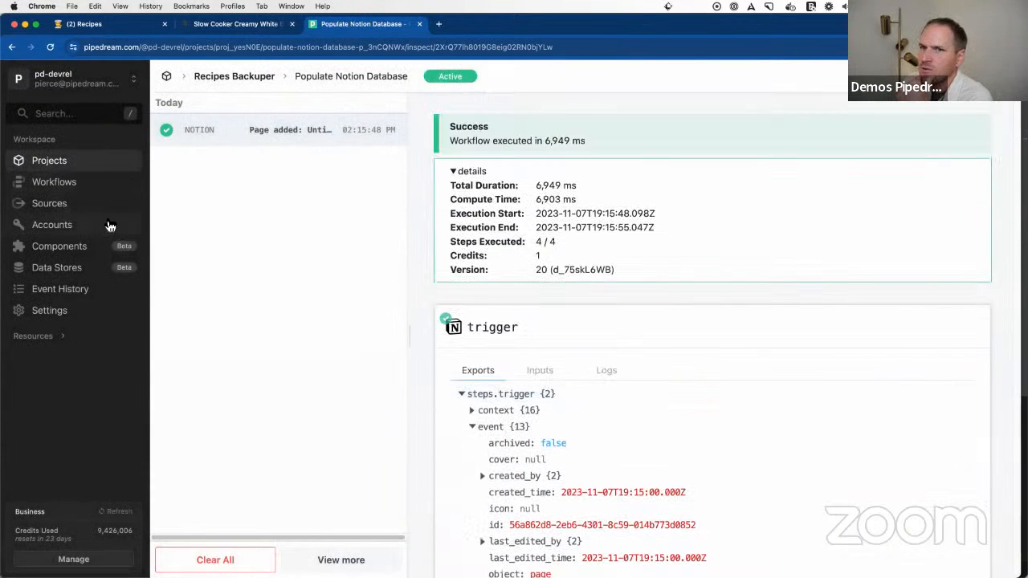
# Step: Go to the workspace's data stores, list the workflows using Social Mentions, and open that store to examine its keys and values
pyautogui.click(83, 273)
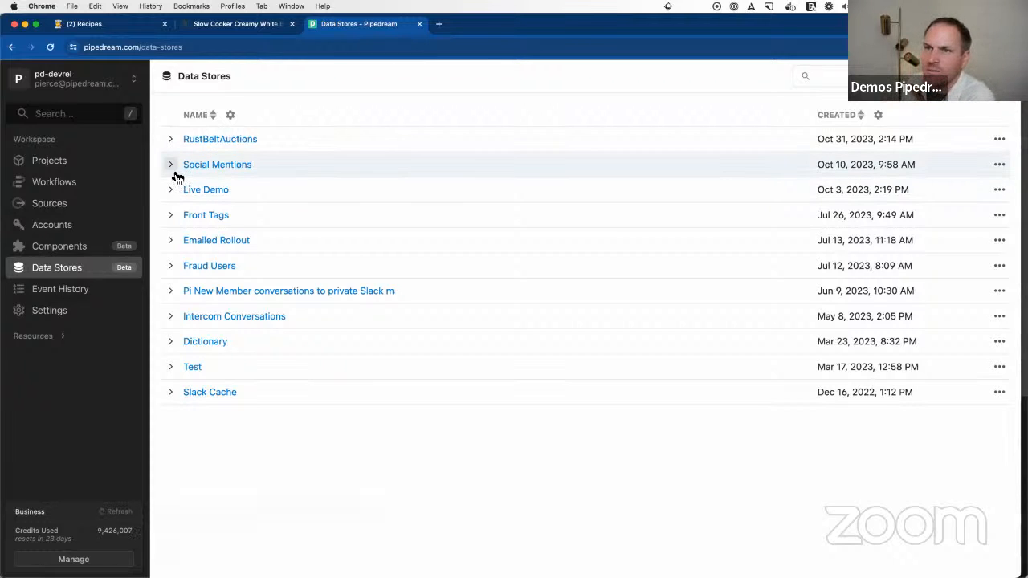
pyautogui.click(171, 166)
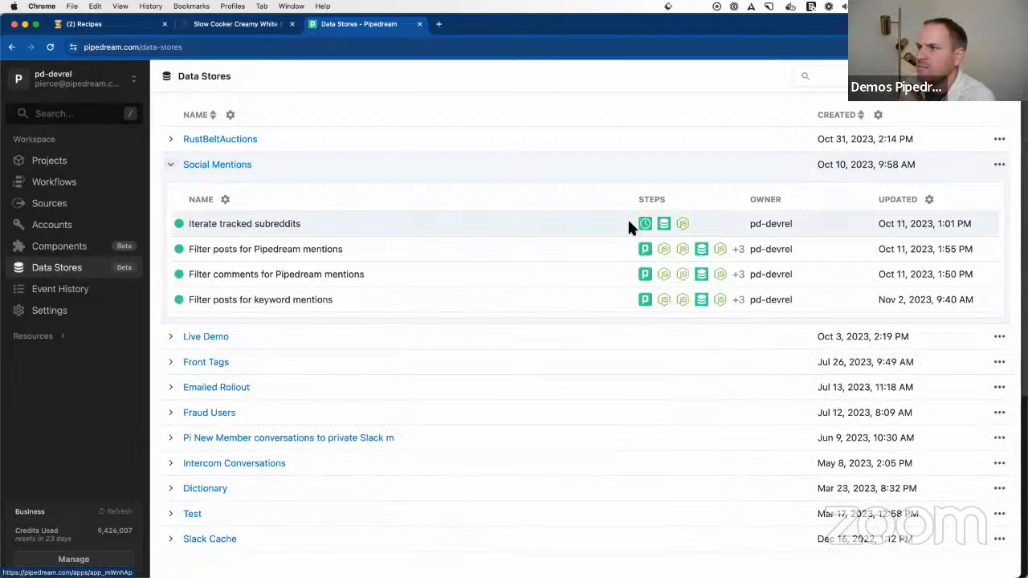
pyautogui.click(245, 166)
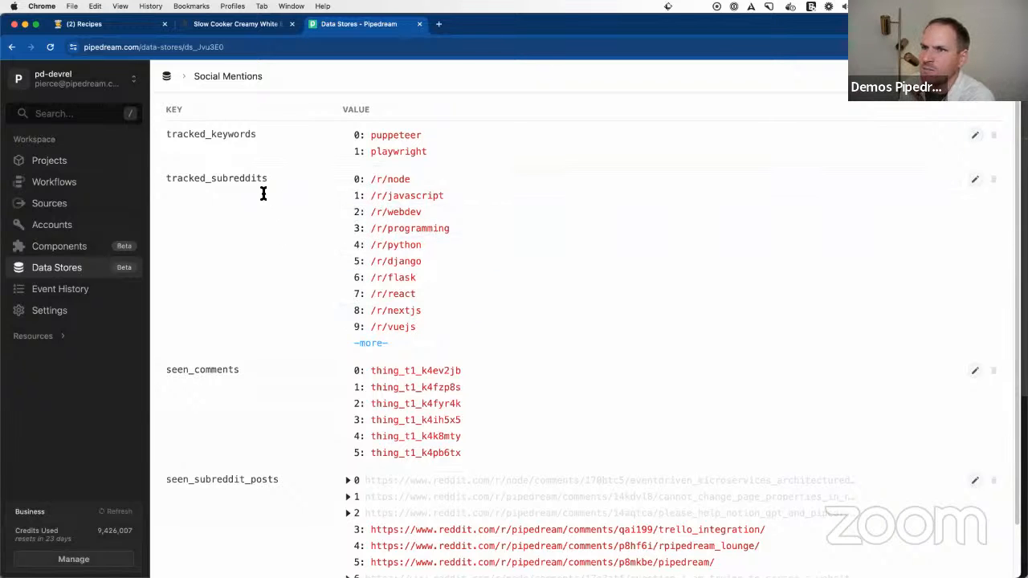
pyautogui.scroll(-2, 402, 305)
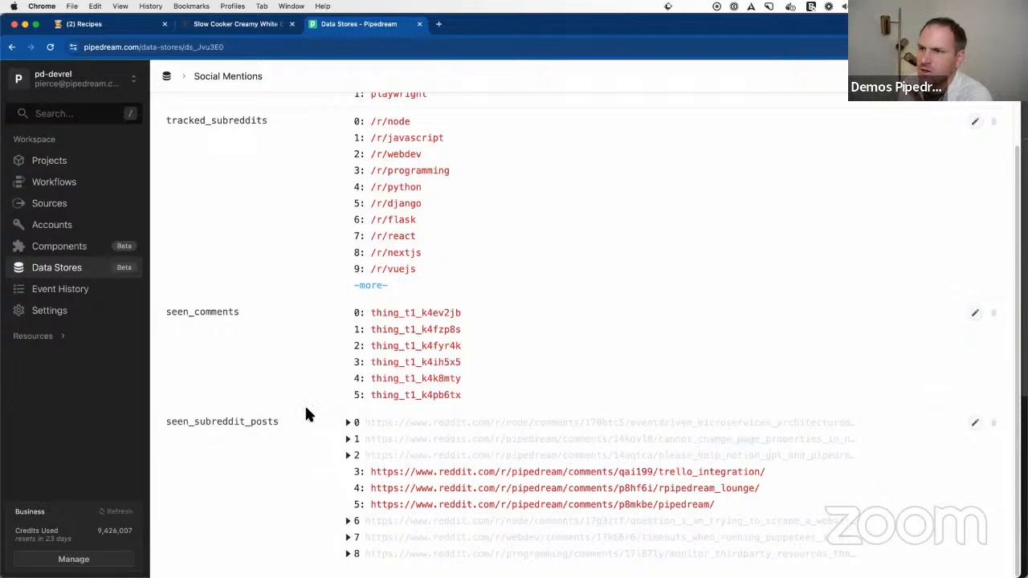
# Step: Expand the full tracked_subreddits list in the Social Mentions store and look over the seen comments and seen subreddit posts
pyautogui.click(371, 285)
pyautogui.scroll(-1, 421, 403)
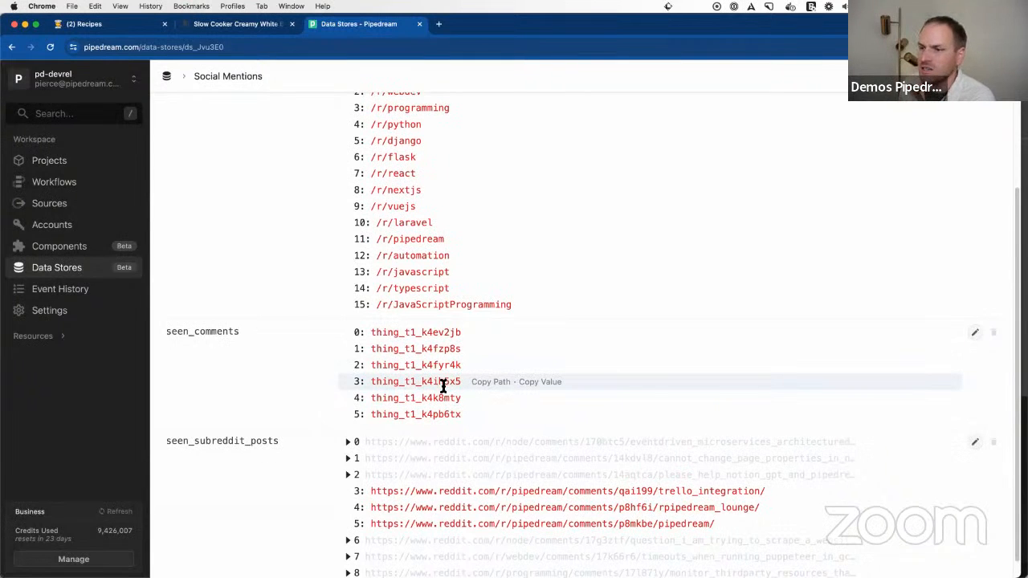
pyautogui.scroll(-1, 442, 383)
pyautogui.scroll(6, 438, 402)
pyautogui.scroll(-6, 440, 415)
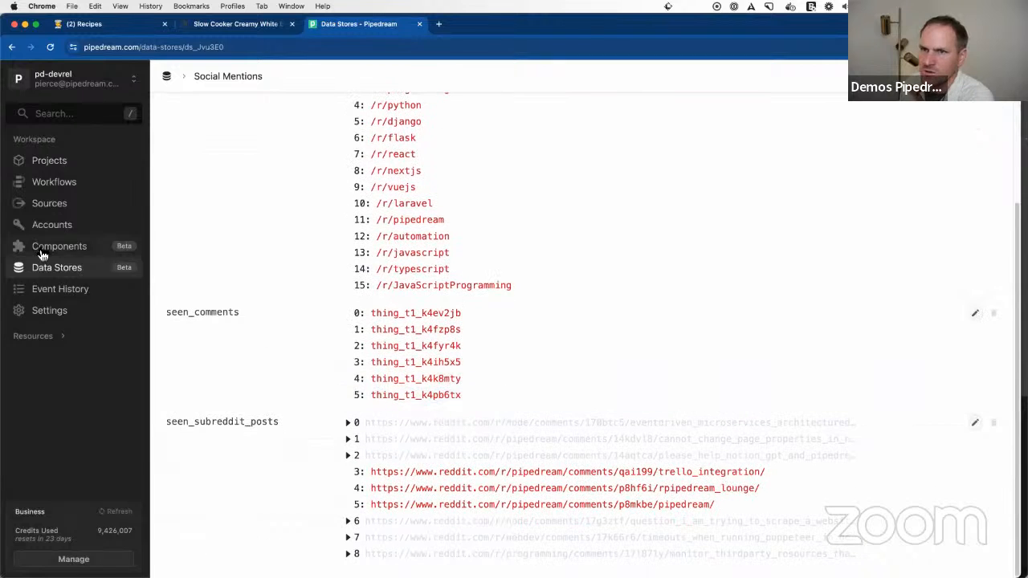
# Step: View the workspace's workflows, go to the event history and filter it by Error status
pyautogui.click(68, 187)
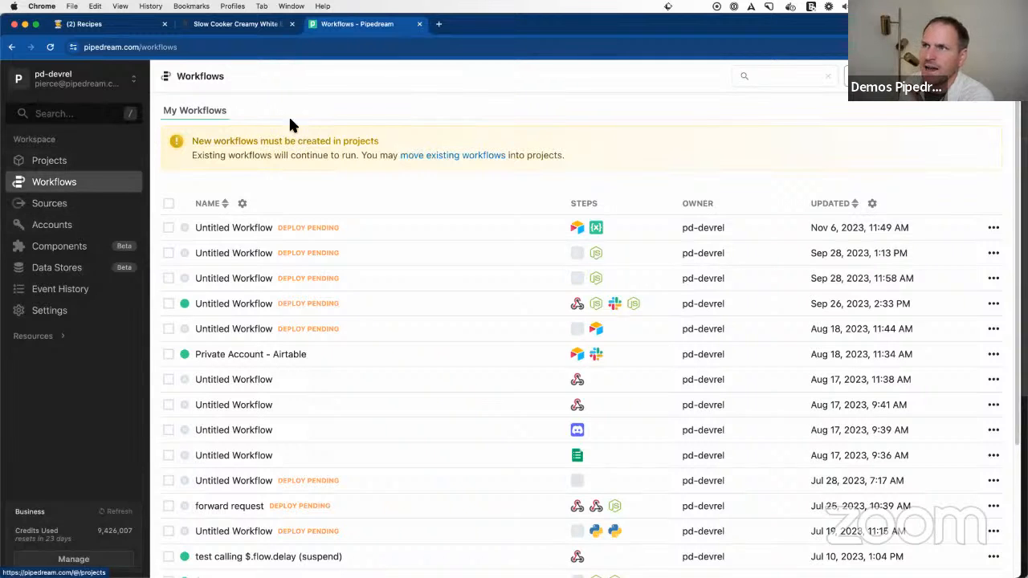
pyautogui.click(83, 293)
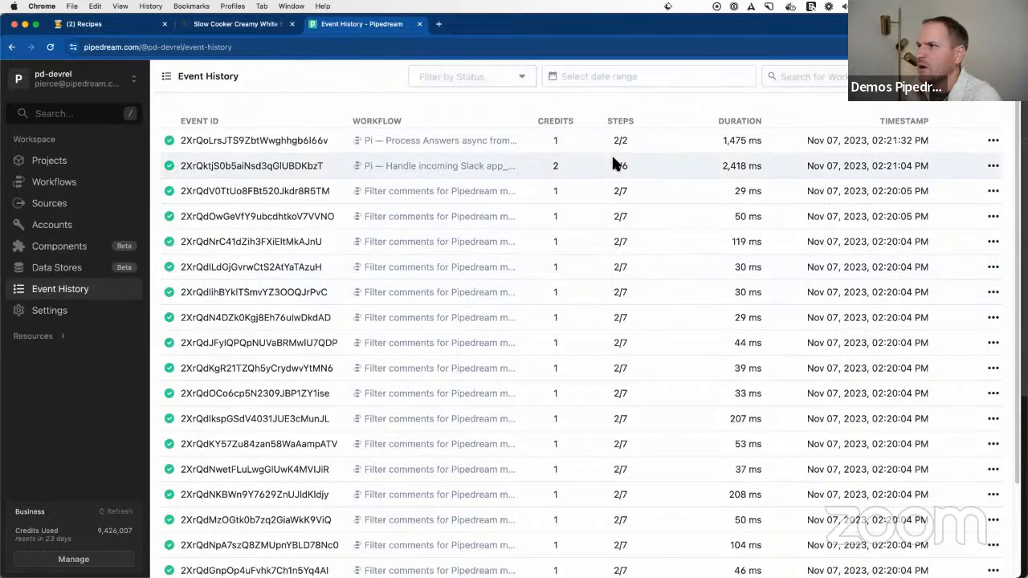
pyautogui.click(477, 79)
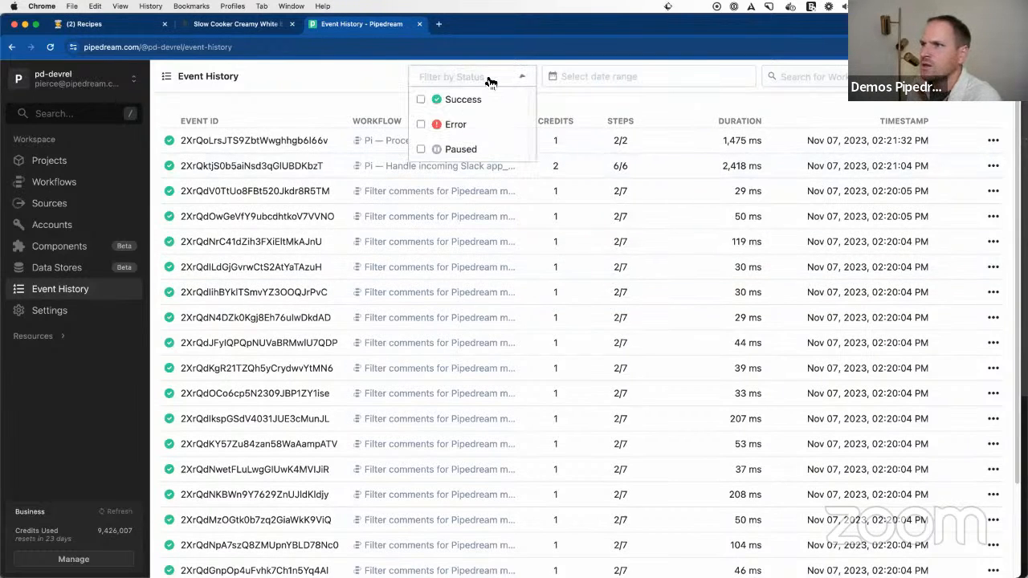
pyautogui.click(422, 126)
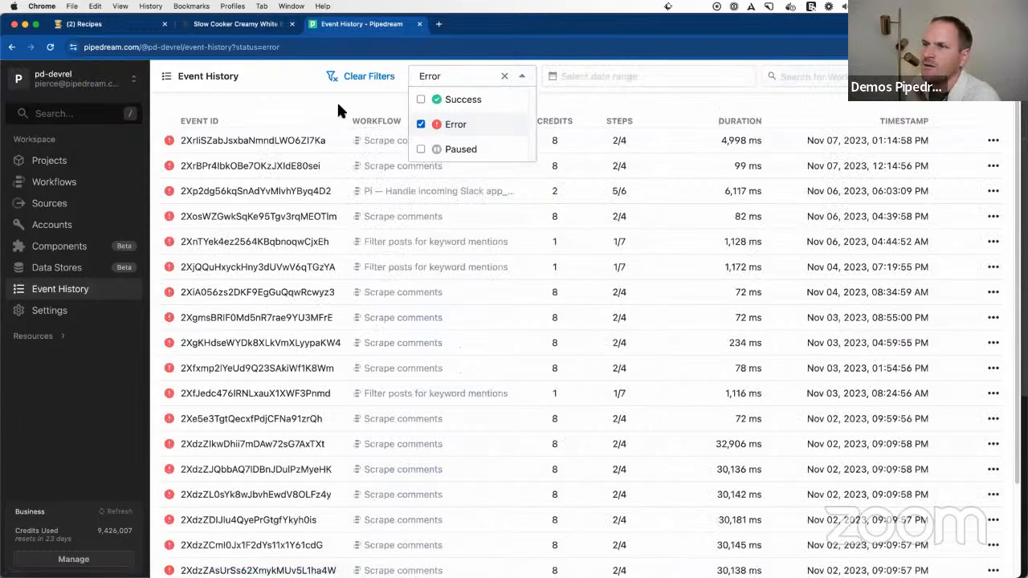
pyautogui.click(323, 104)
# Step: Open the most recent Scrape comments error event, examine its error message and close the details
pyautogui.click(259, 143)
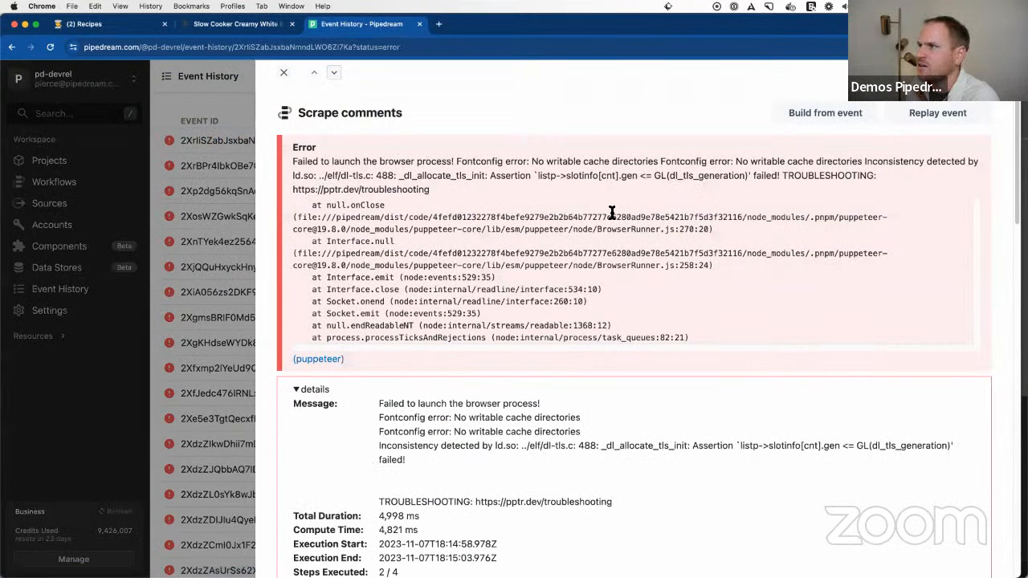
pyautogui.scroll(-1, 537, 222)
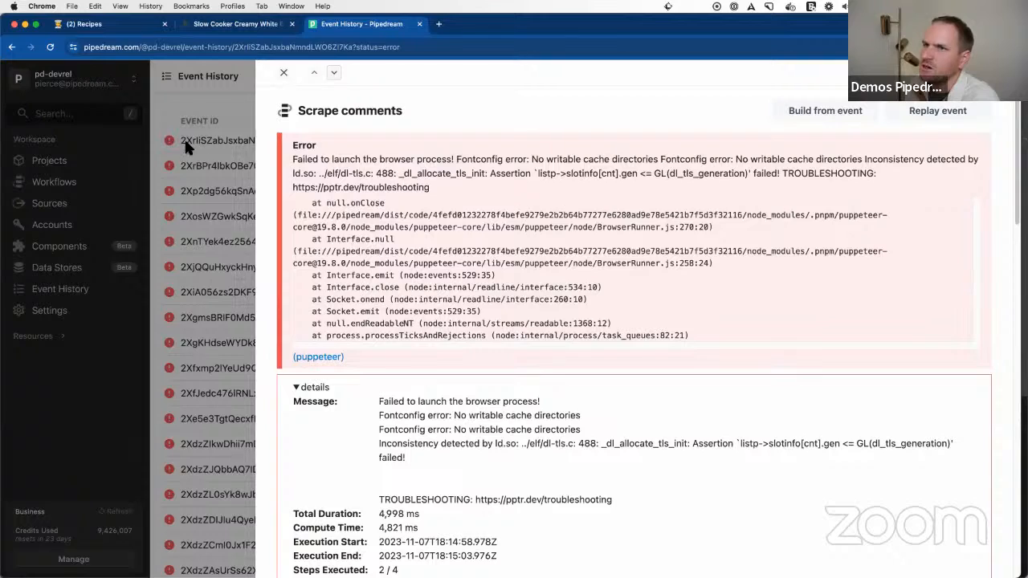
pyautogui.tripleClick(393, 177)
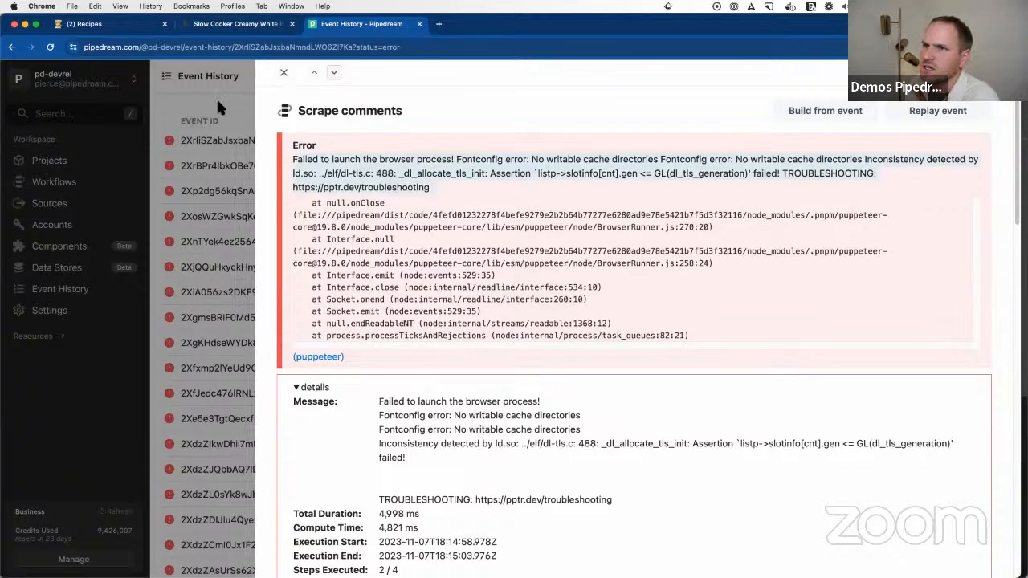
pyautogui.click(231, 119)
# Step: Inspect the second listed error and the Slack app_mention workflow's error, closing each event's details
pyautogui.click(264, 164)
pyautogui.click(226, 102)
pyautogui.click(304, 190)
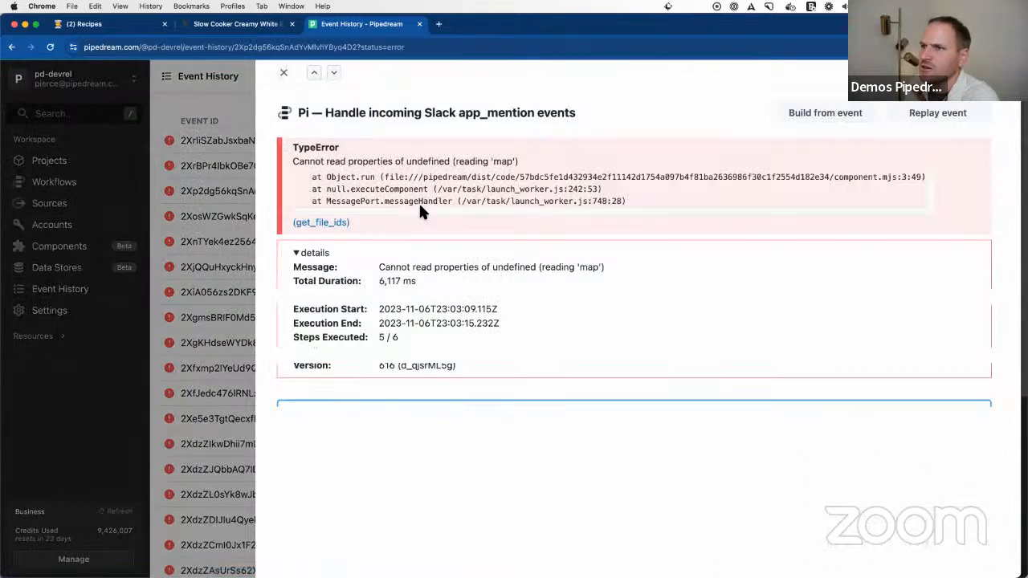
pyautogui.click(183, 229)
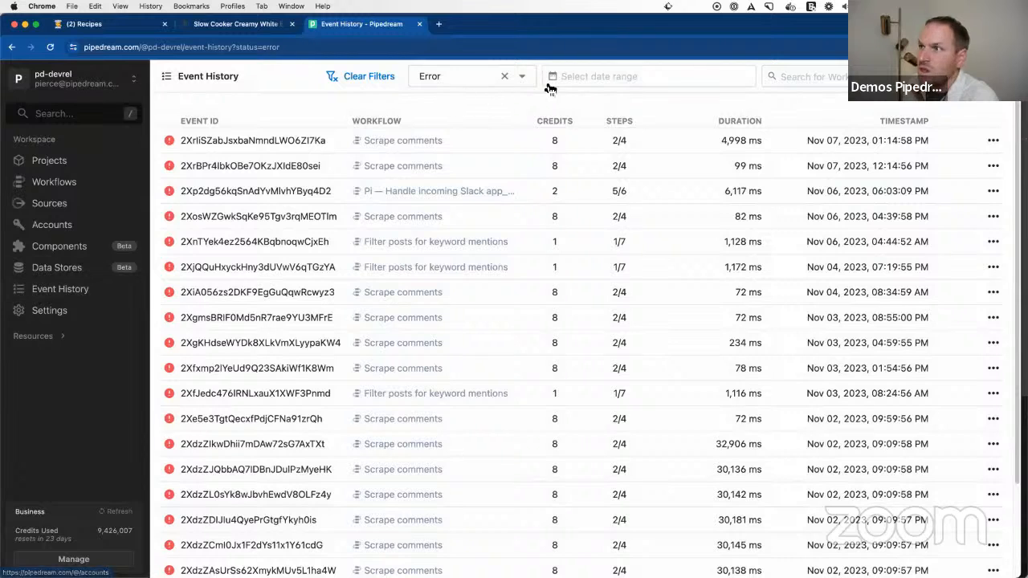
# Step: Clear the status filter, check the date range options and filter the event history by the Populate Notion Database workflow
pyautogui.click(506, 76)
pyautogui.click(749, 80)
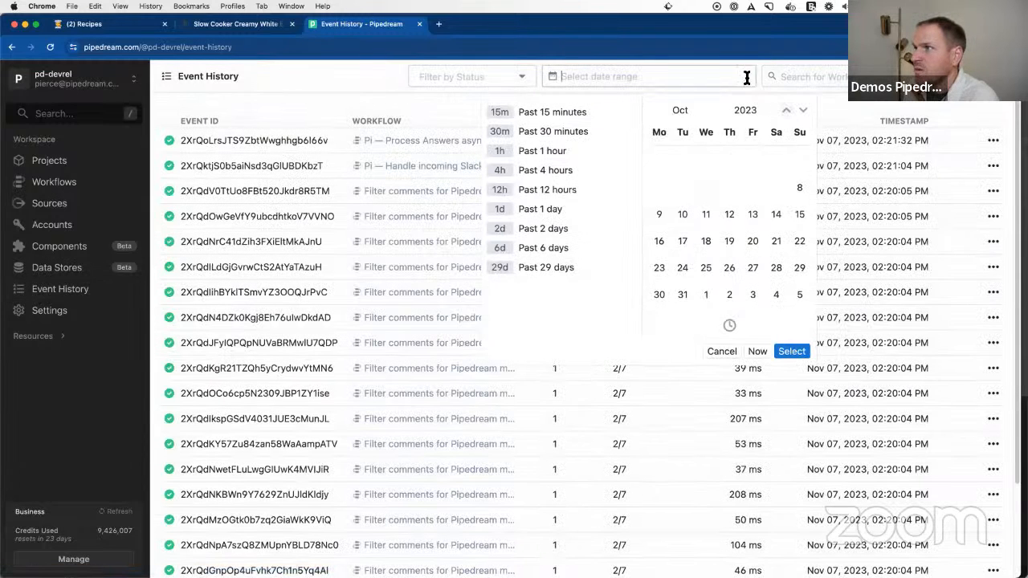
pyautogui.click(828, 77)
pyautogui.click(826, 101)
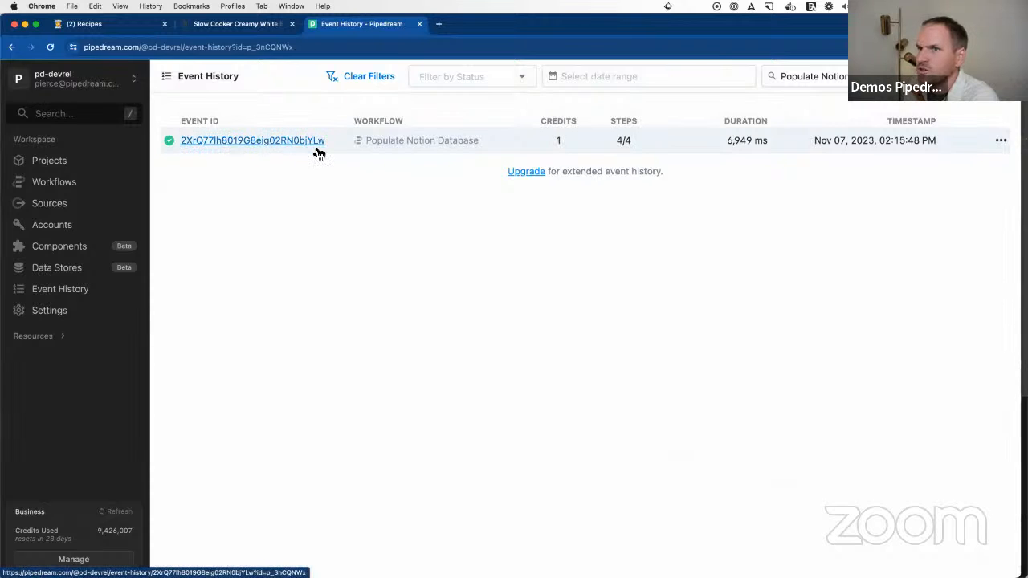
# Step: Check the preset date ranges, clear all event history filters and briefly view the newest event's details
pyautogui.click(718, 76)
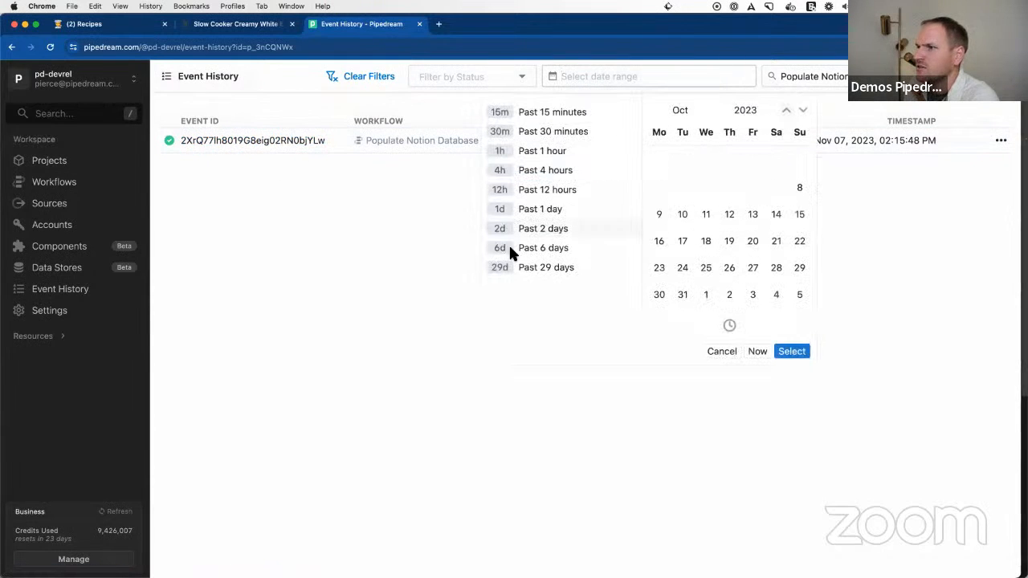
pyautogui.click(363, 74)
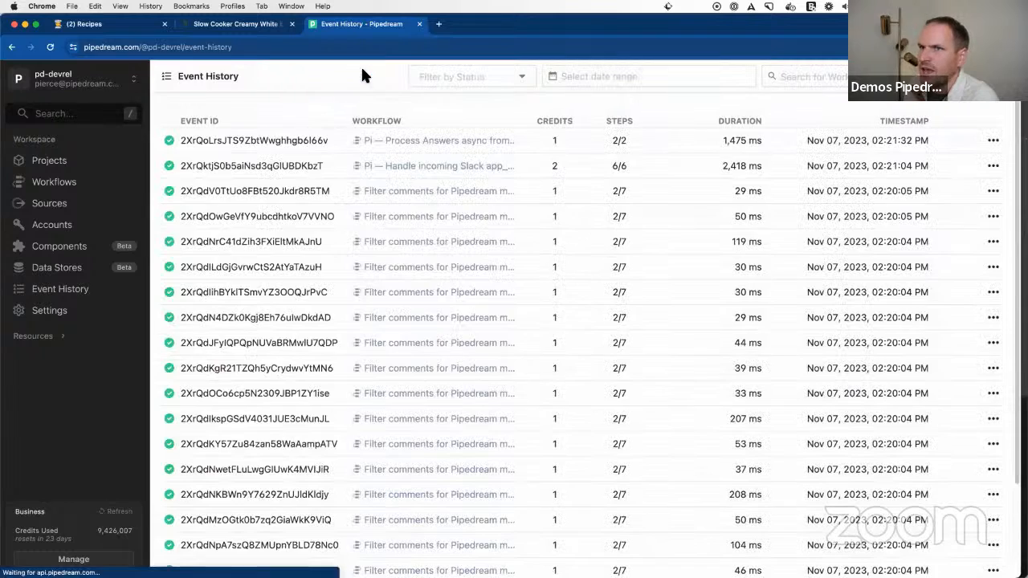
pyautogui.click(286, 140)
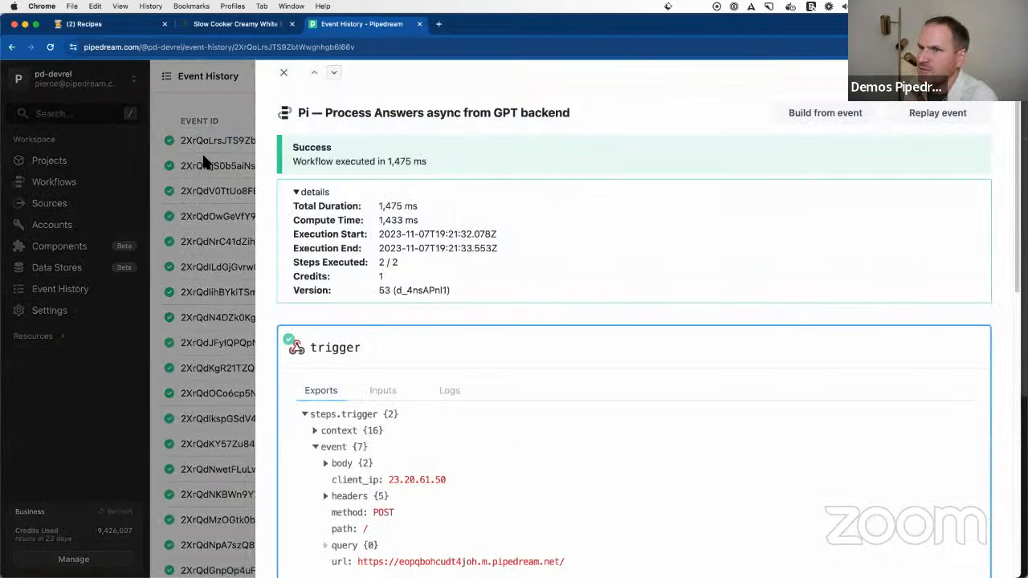
pyautogui.click(203, 162)
# Step: Filter the event history by Error and build from the latest failed Scrape comments event
pyautogui.click(521, 75)
pyautogui.click(472, 124)
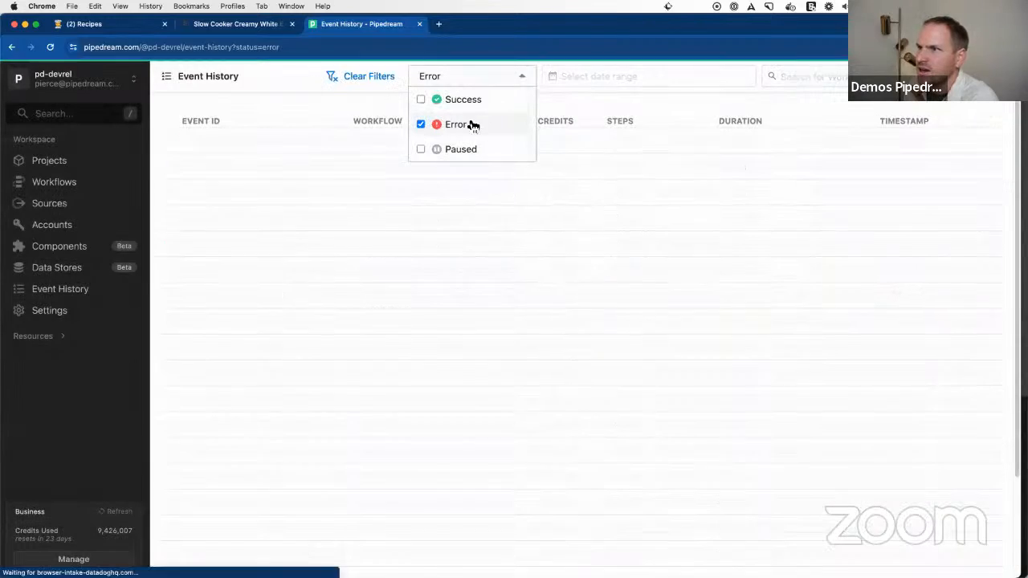
pyautogui.click(271, 99)
pyautogui.click(279, 141)
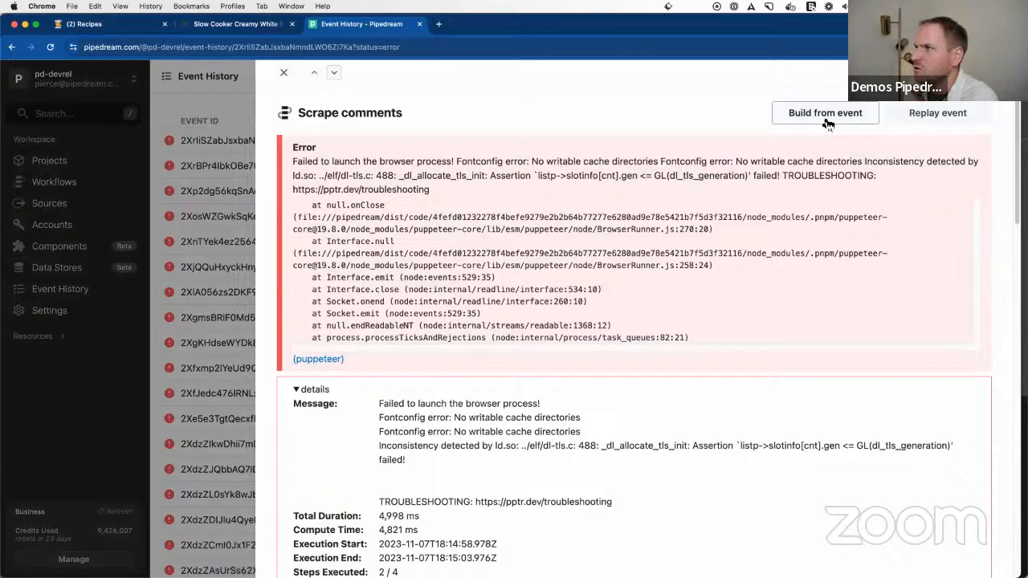
pyautogui.click(825, 114)
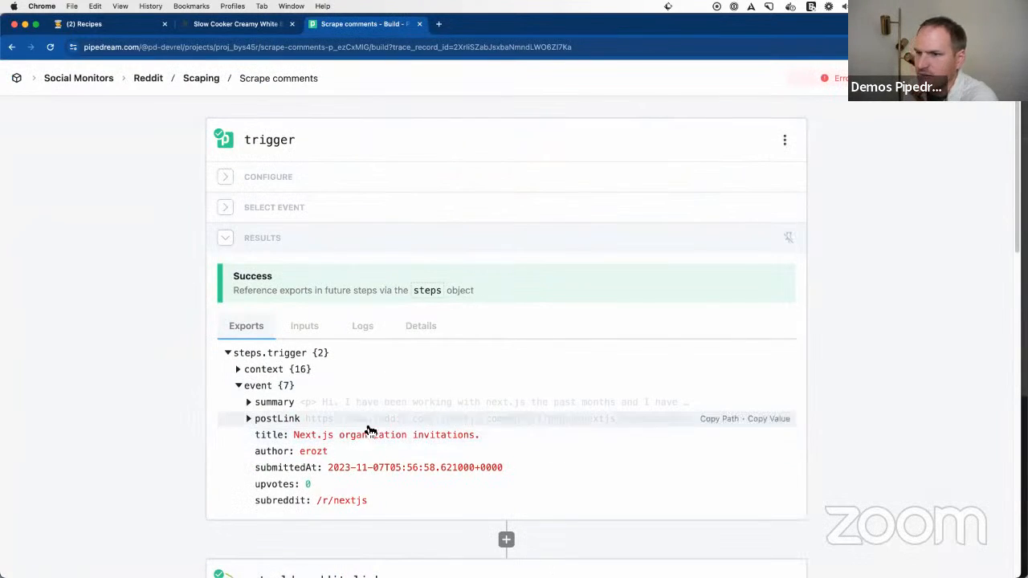
# Step: Test the puppeteer step of Scrape comments with the failed event's data and review its exports
pyautogui.scroll(-10, 368, 431)
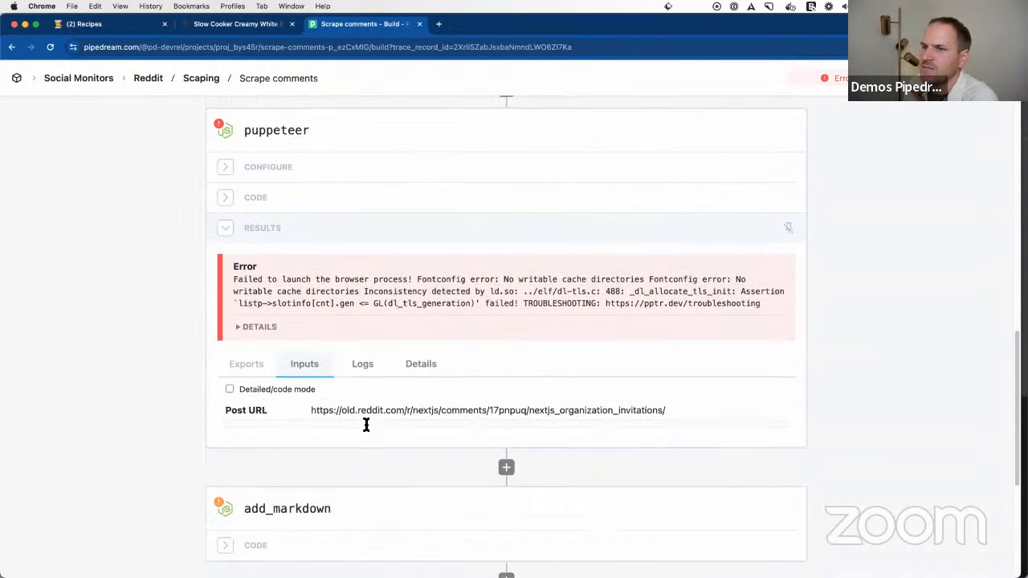
pyautogui.click(313, 234)
pyautogui.click(311, 232)
pyautogui.click(329, 477)
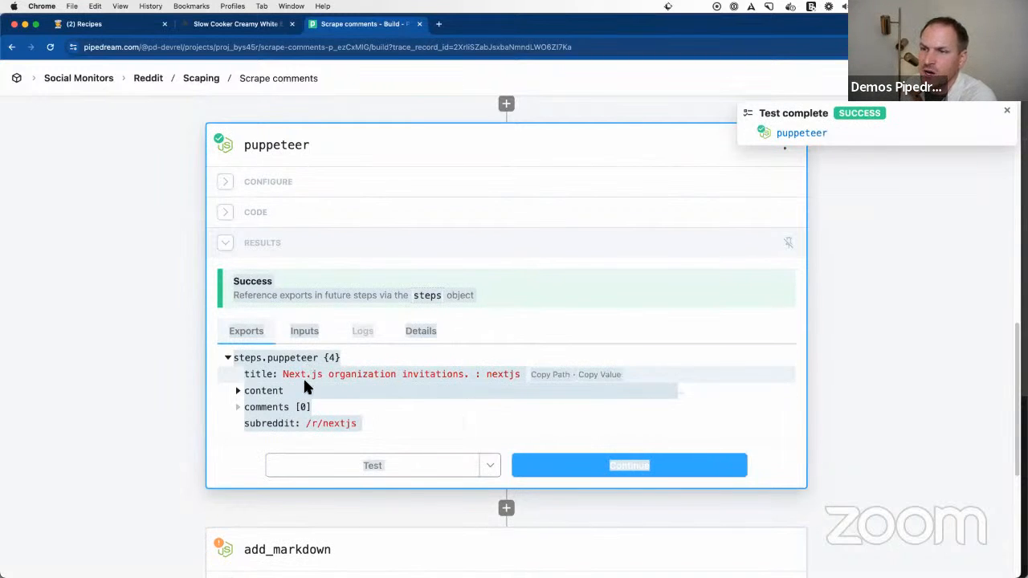
pyautogui.click(167, 379)
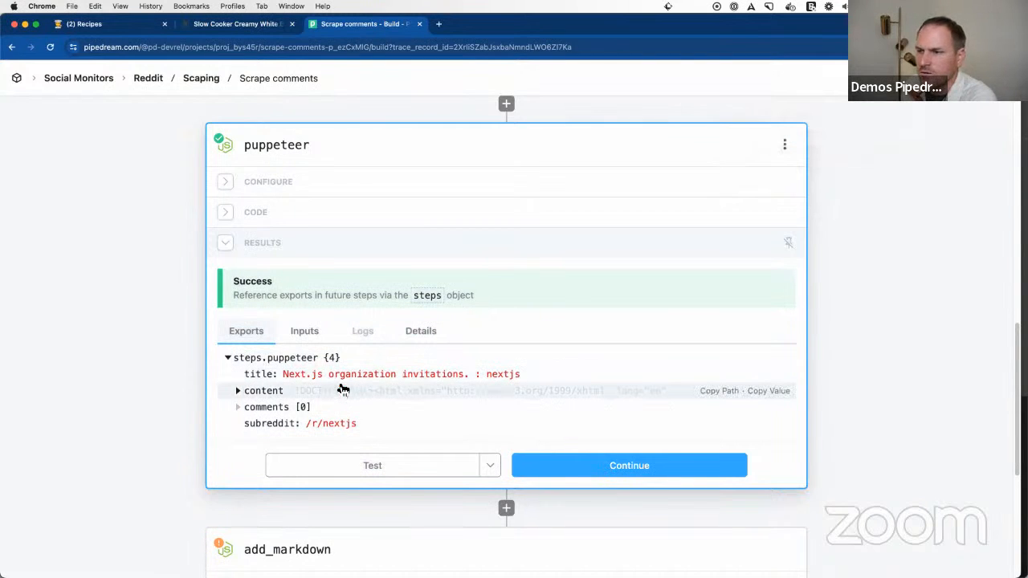
# Step: Return to the Social Monitors project and open the workspace settings
pyautogui.scroll(10, 365, 376)
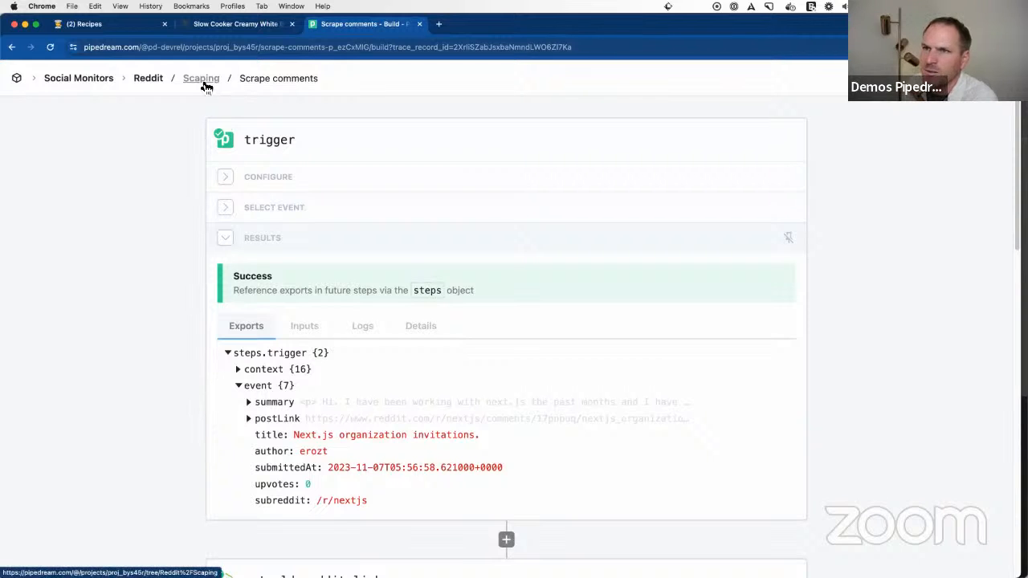
pyautogui.click(72, 83)
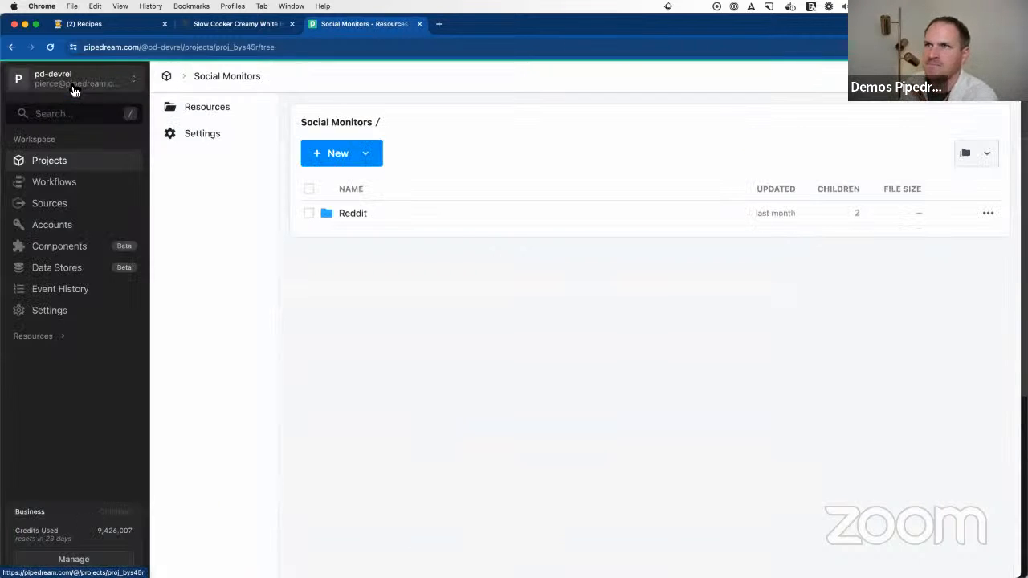
pyautogui.press('super+Tab')
pyautogui.press('super+Tab')
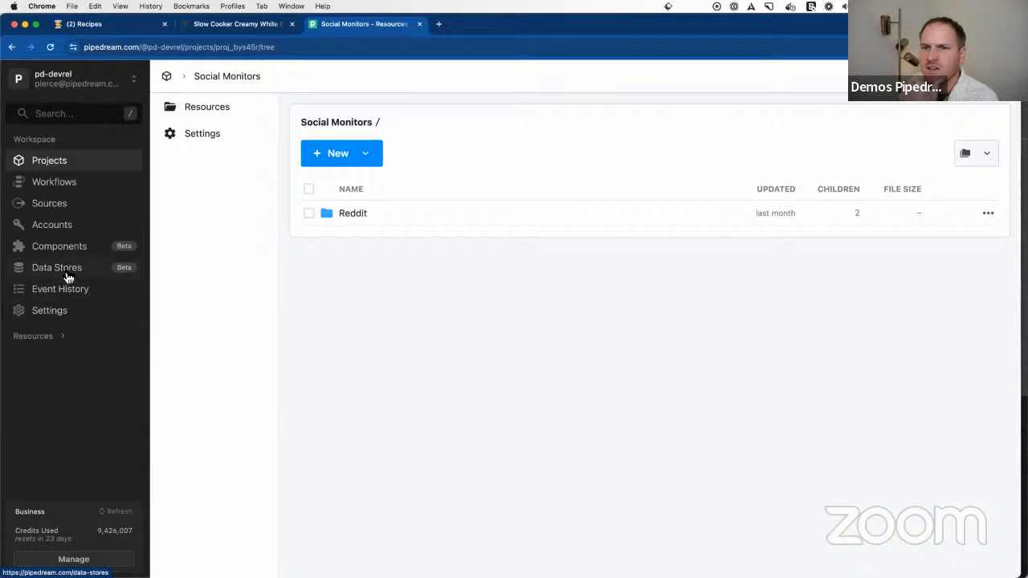
pyautogui.click(68, 313)
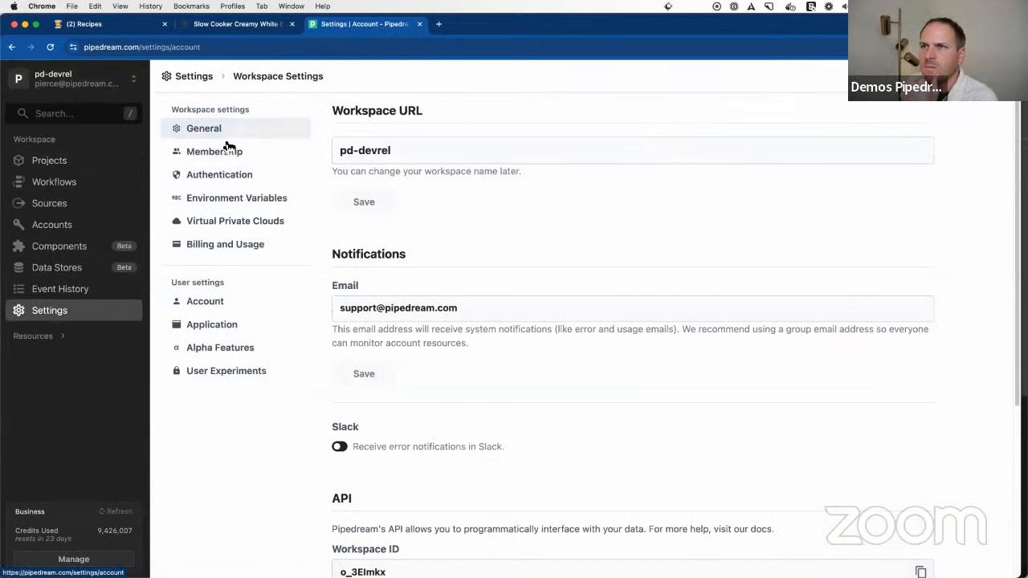
# Step: Open the pipedream.com/pricing page in a new browser tab
pyautogui.click(439, 25)
pyautogui.write('pipedream.com/r')
pyautogui.press('BackSpace')
pyautogui.write('pricing')
pyautogui.press('Return')
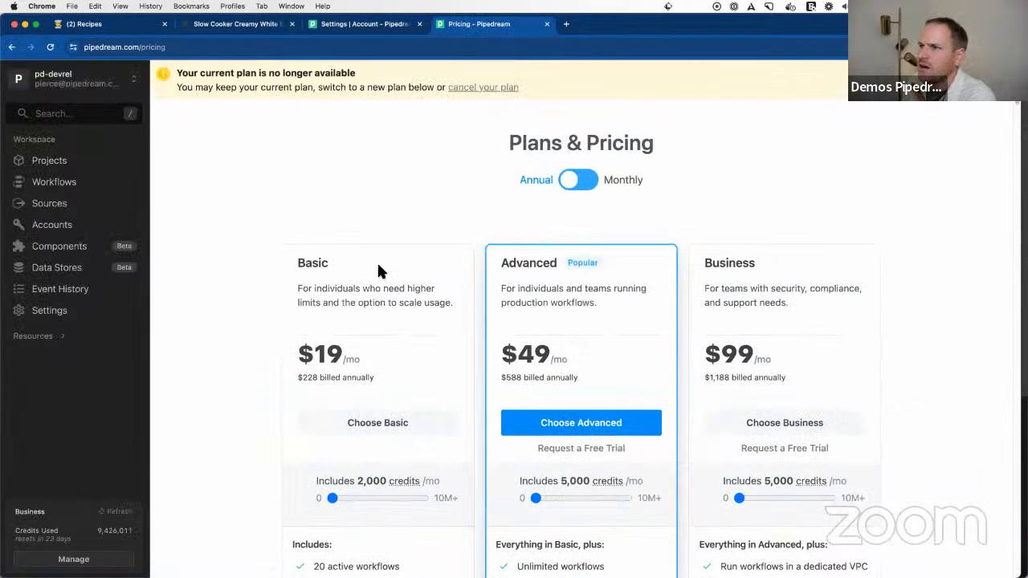
# Step: Compare the features of the Basic, Advanced and Business plans, including the Business plan's dedicated VPC and static egress IP
pyautogui.scroll(-3, 380, 271)
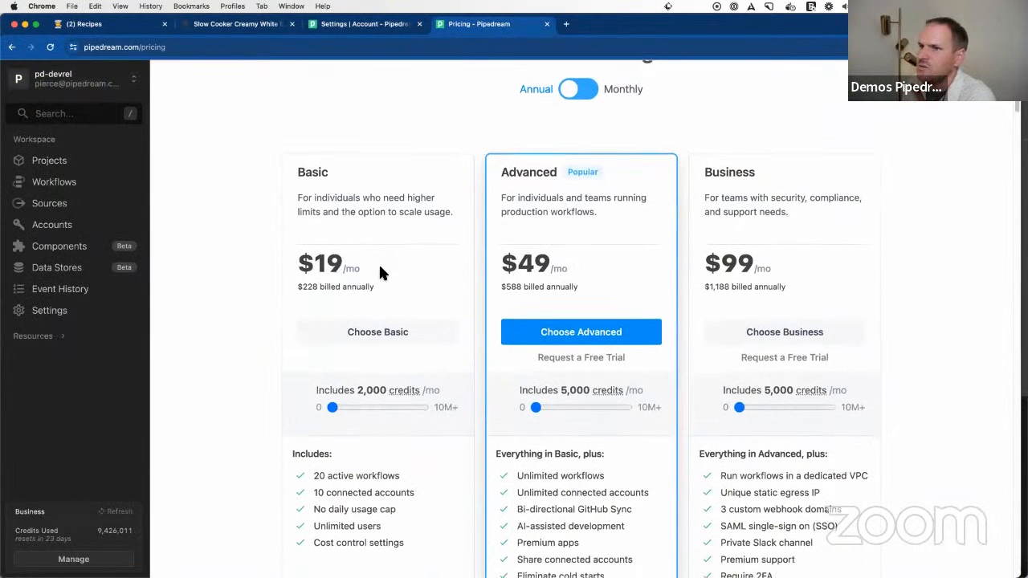
pyautogui.scroll(-5, 381, 273)
pyautogui.scroll(1, 380, 273)
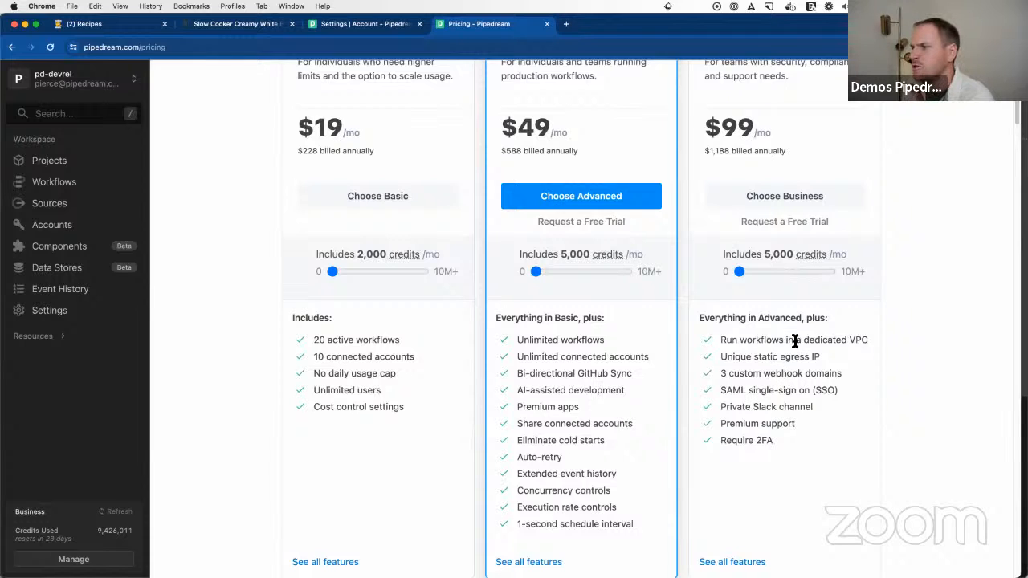
pyautogui.moveTo(803, 340); pyautogui.dragTo(864, 342)
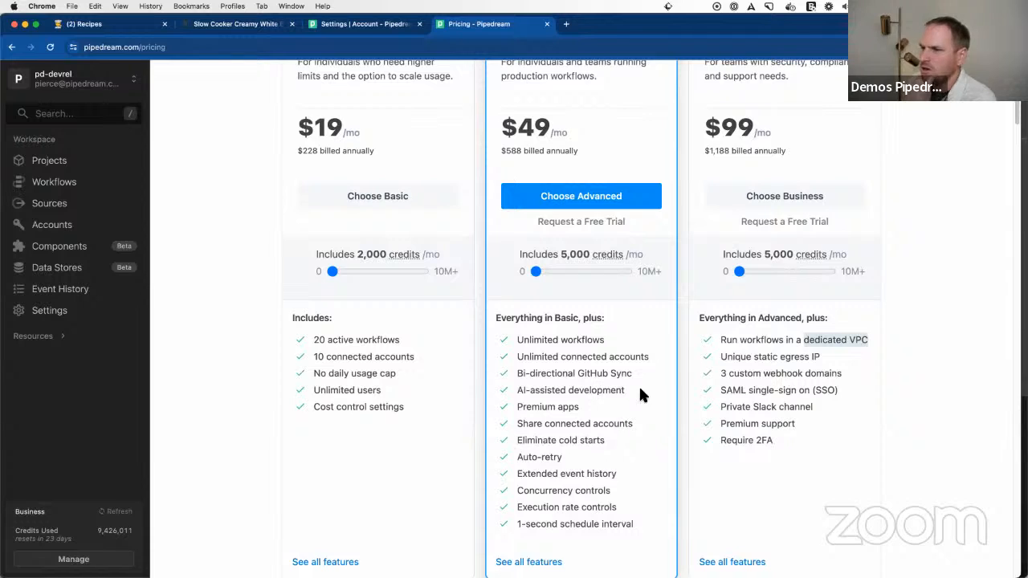
pyautogui.click(779, 359)
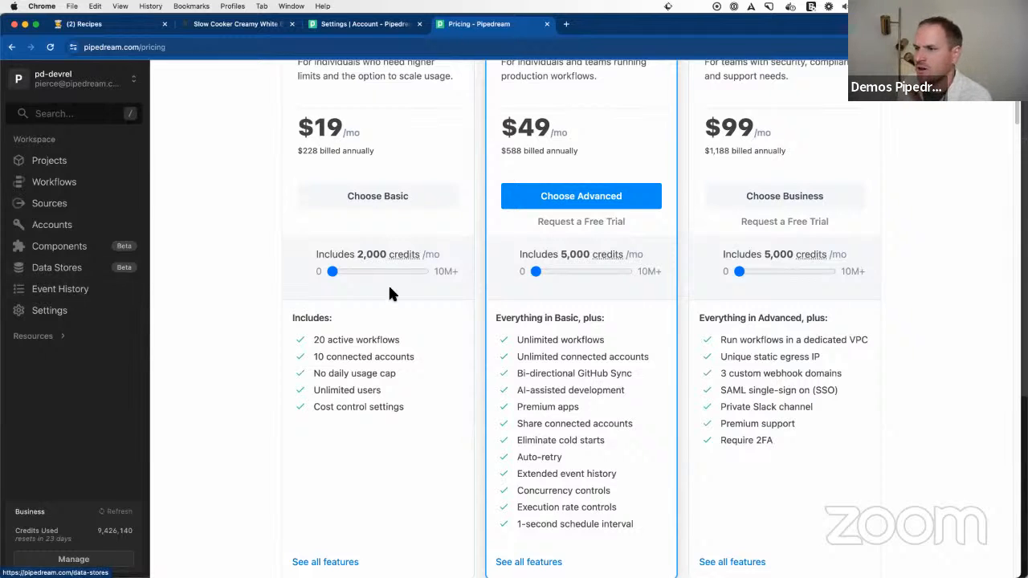
pyautogui.scroll(3, 554, 361)
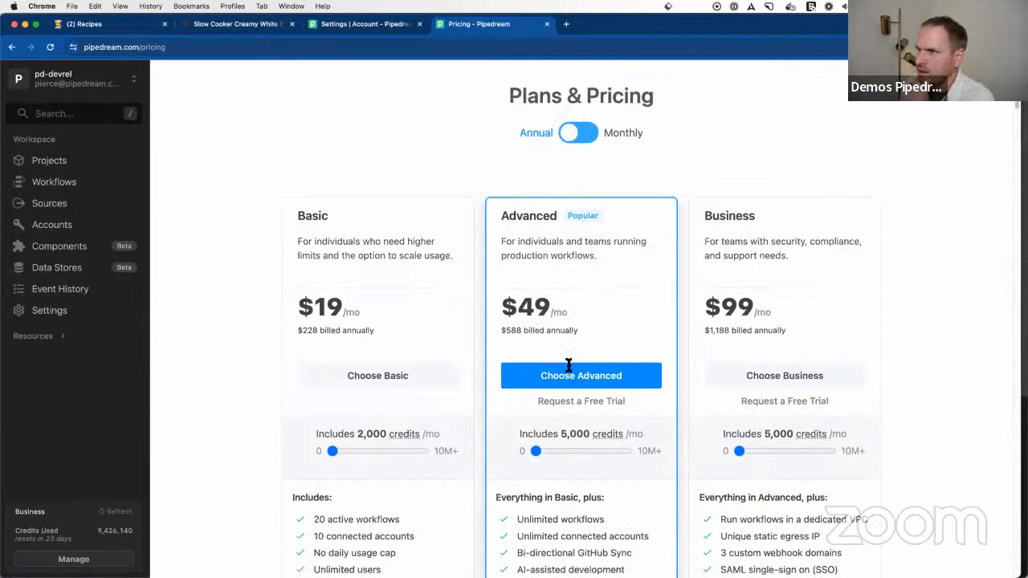
pyautogui.scroll(-3, 573, 374)
pyautogui.scroll(1, 574, 375)
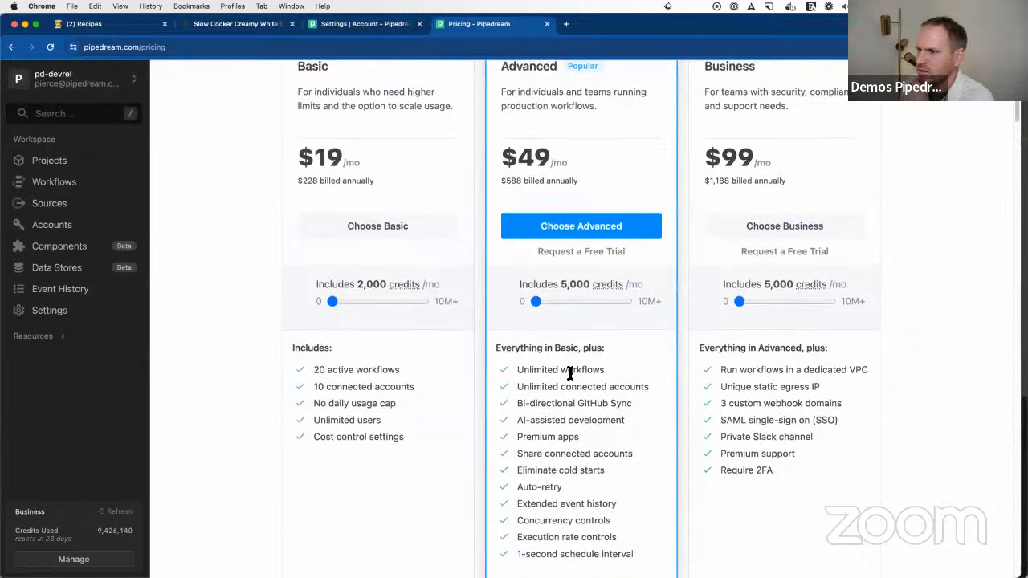
pyautogui.scroll(-1, 537, 370)
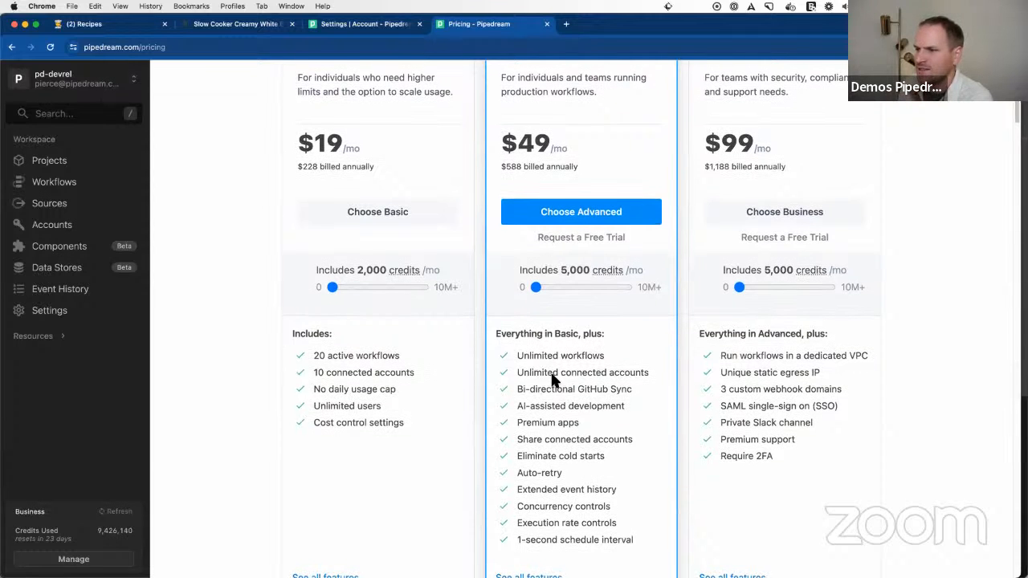
pyautogui.scroll(-1, 563, 376)
pyautogui.scroll(-1, 565, 379)
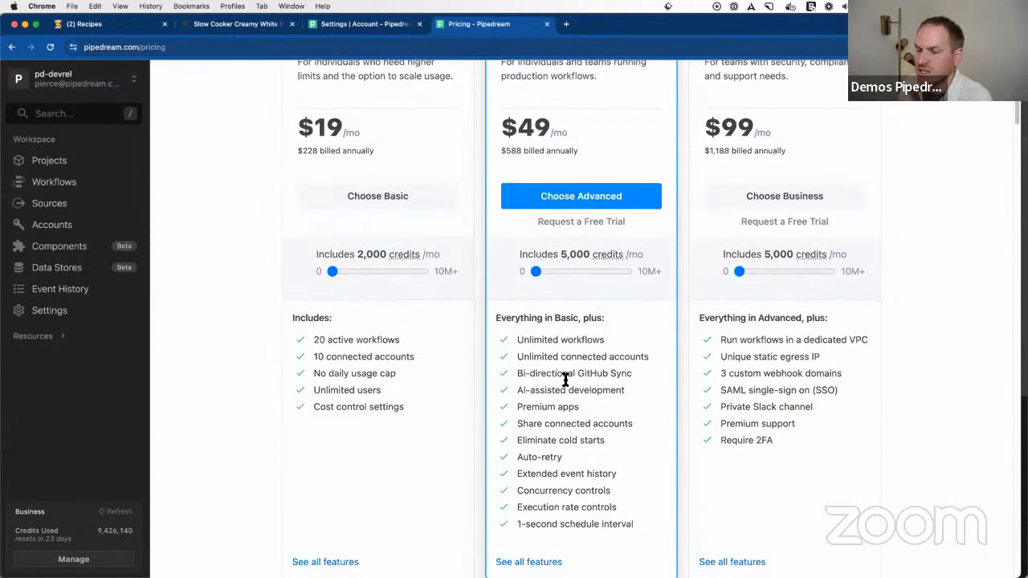
# Step: Review the Advanced plan's feature list, highlighting AI-assisted development
pyautogui.scroll(-3, 570, 362)
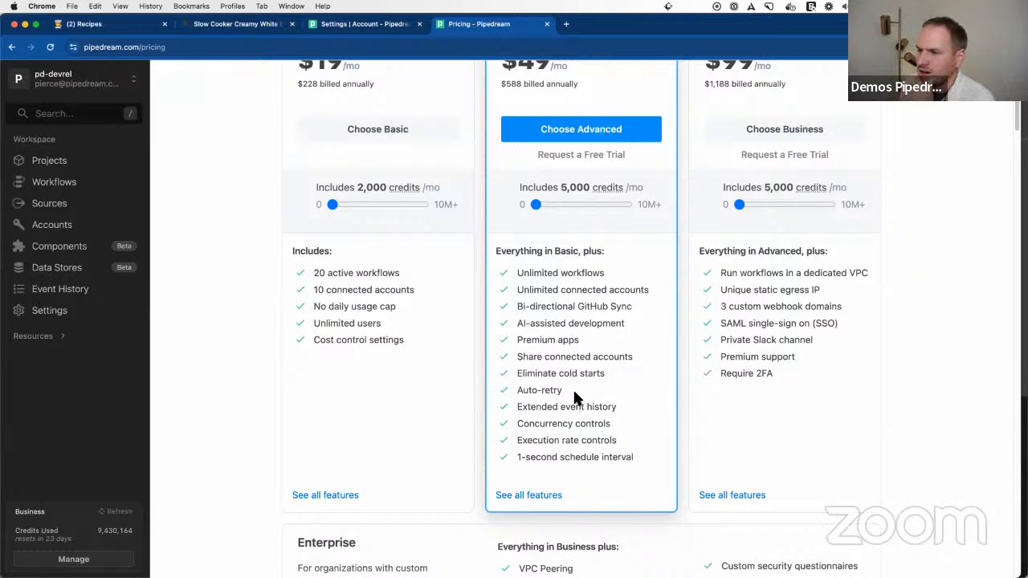
pyautogui.scroll(-1, 574, 396)
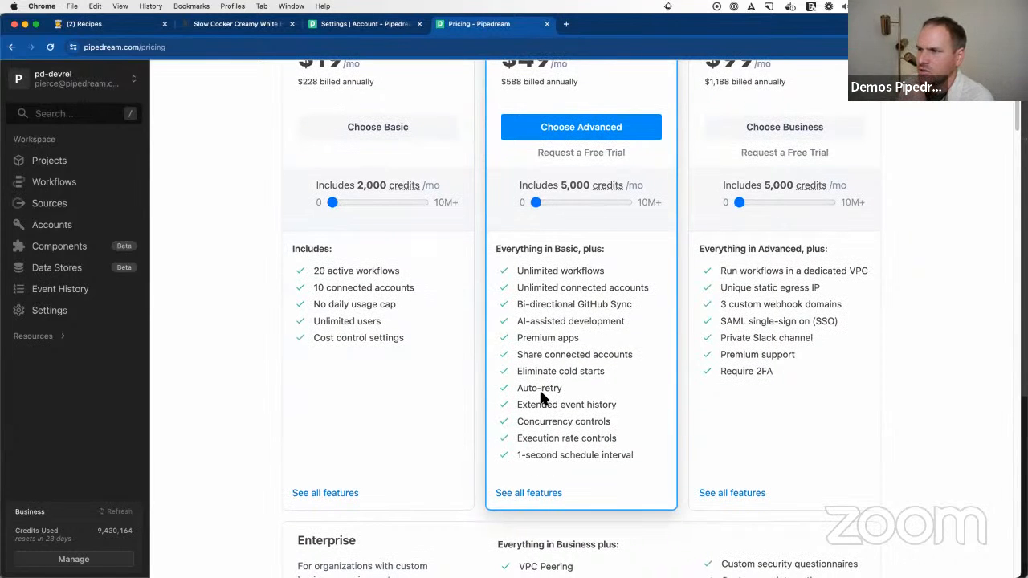
pyautogui.tripleClick(535, 321)
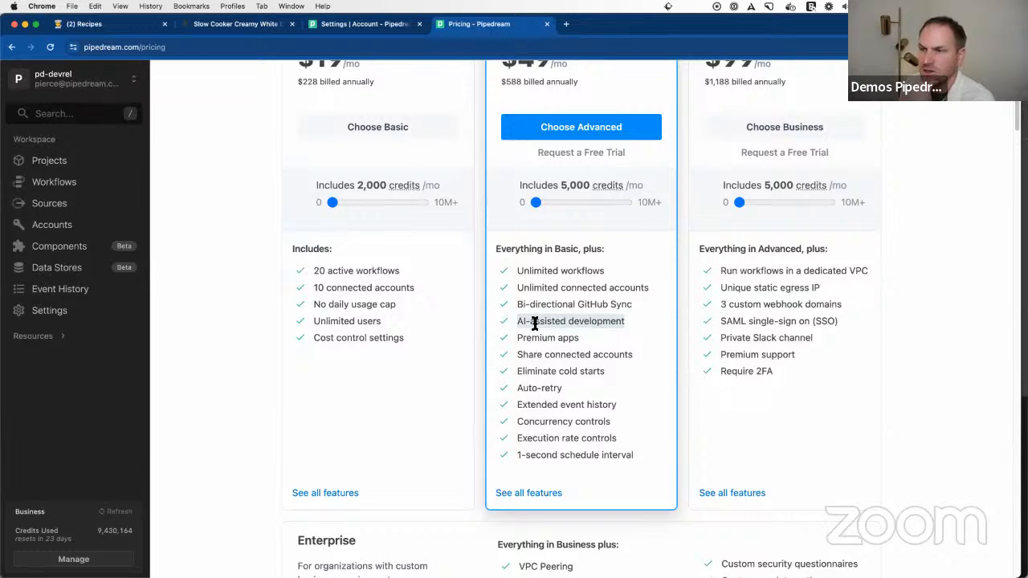
pyautogui.scroll(3, 419, 295)
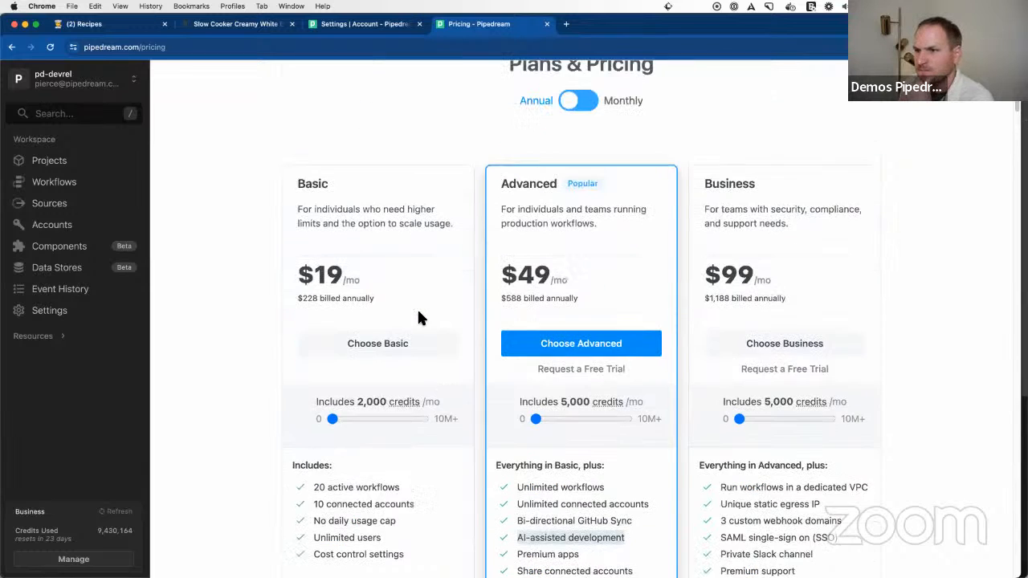
# Step: Examine the Basic plan's inclusions against the Advanced and Business plans, and check what the Enterprise plan adds
pyautogui.scroll(-2, 417, 298)
pyautogui.click(398, 376)
pyautogui.scroll(1, 397, 376)
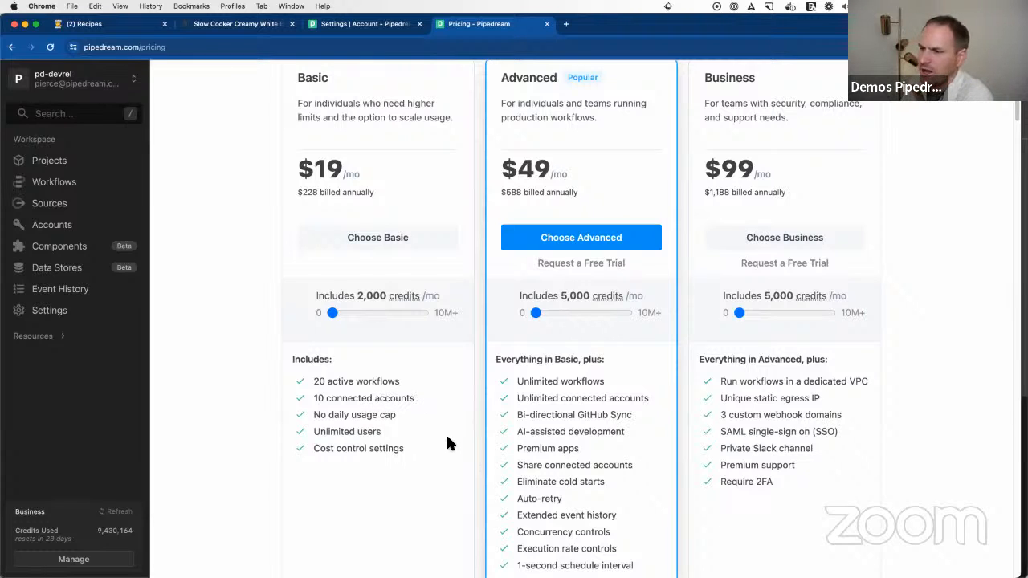
pyautogui.scroll(-1, 432, 434)
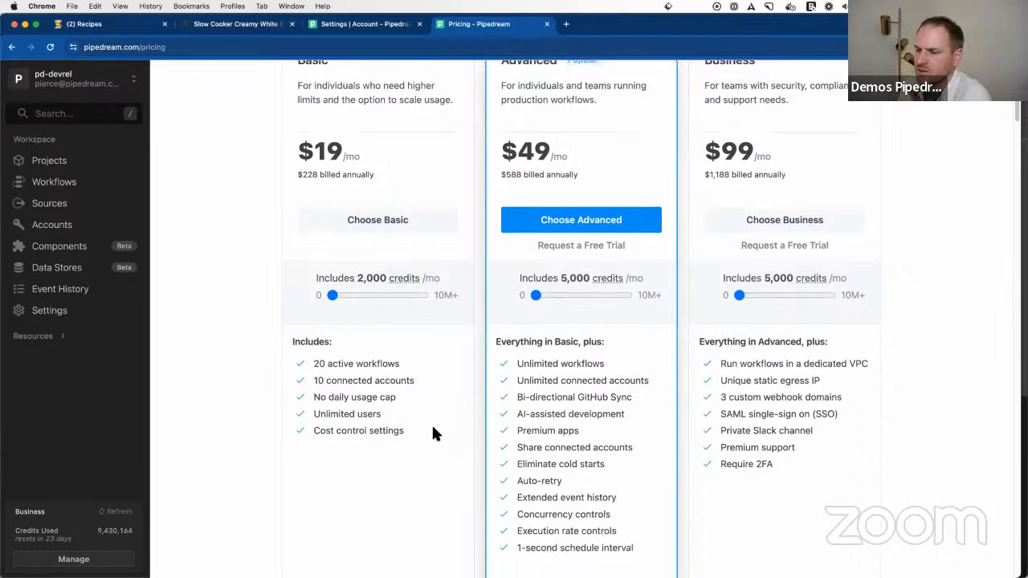
pyautogui.scroll(3, 432, 434)
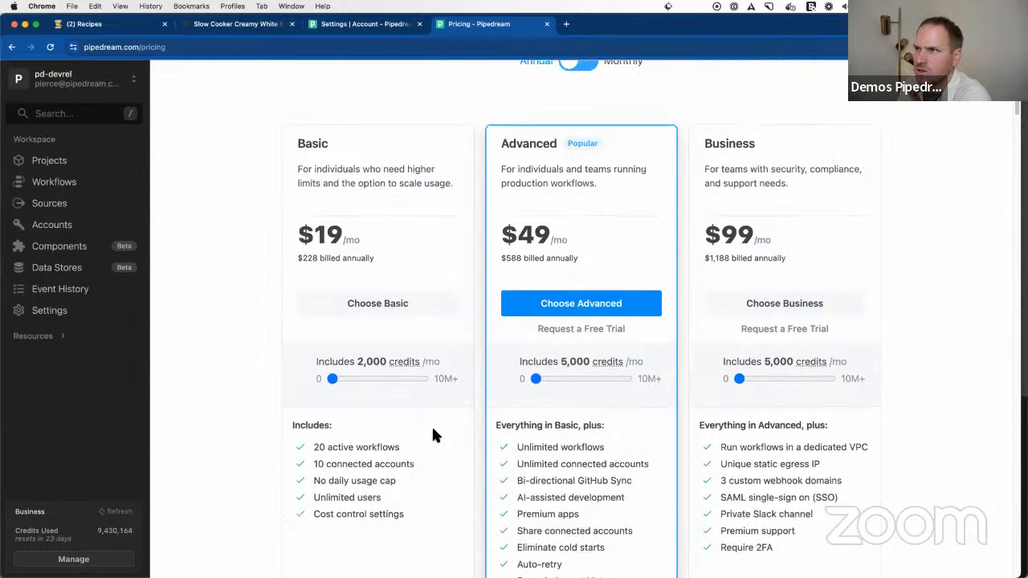
pyautogui.scroll(-1, 431, 440)
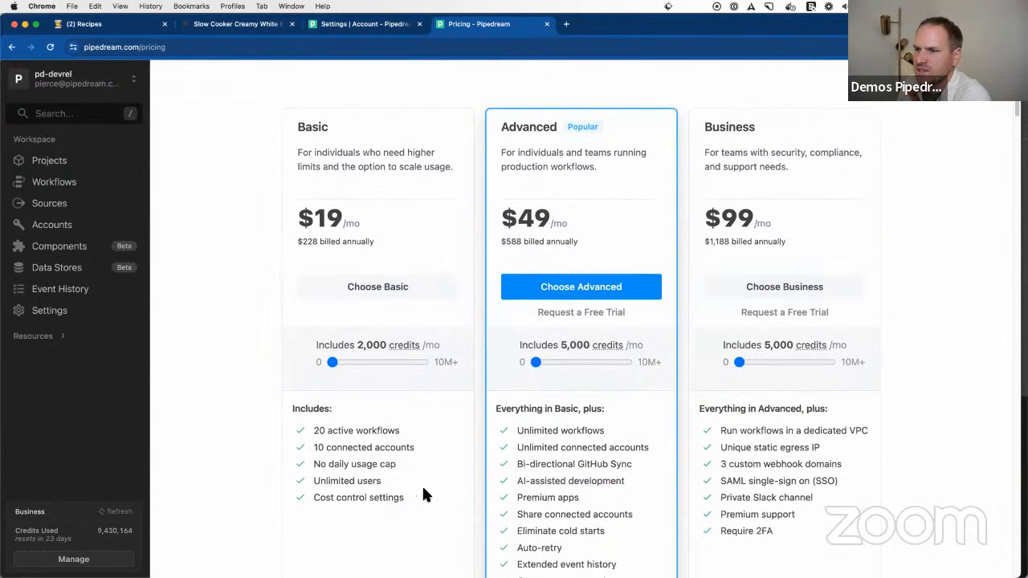
pyautogui.scroll(-3, 413, 485)
pyautogui.scroll(3, 413, 484)
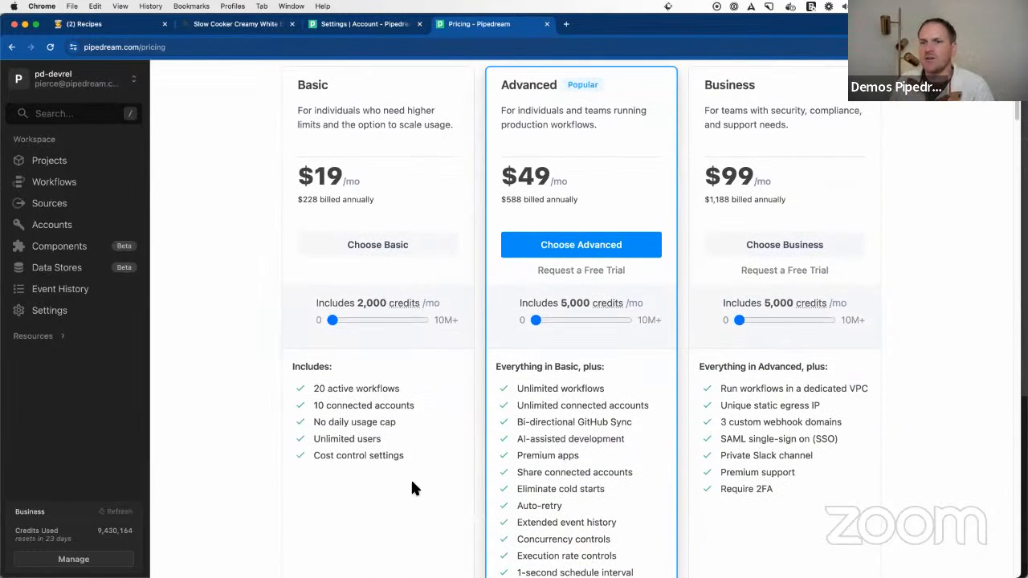
pyautogui.scroll(-10, 443, 463)
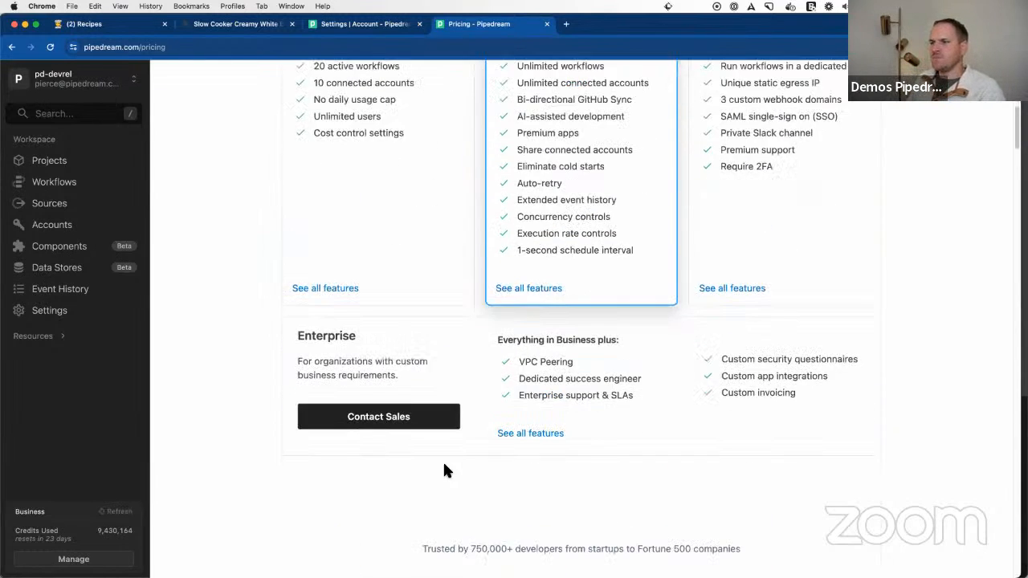
pyautogui.scroll(10, 444, 466)
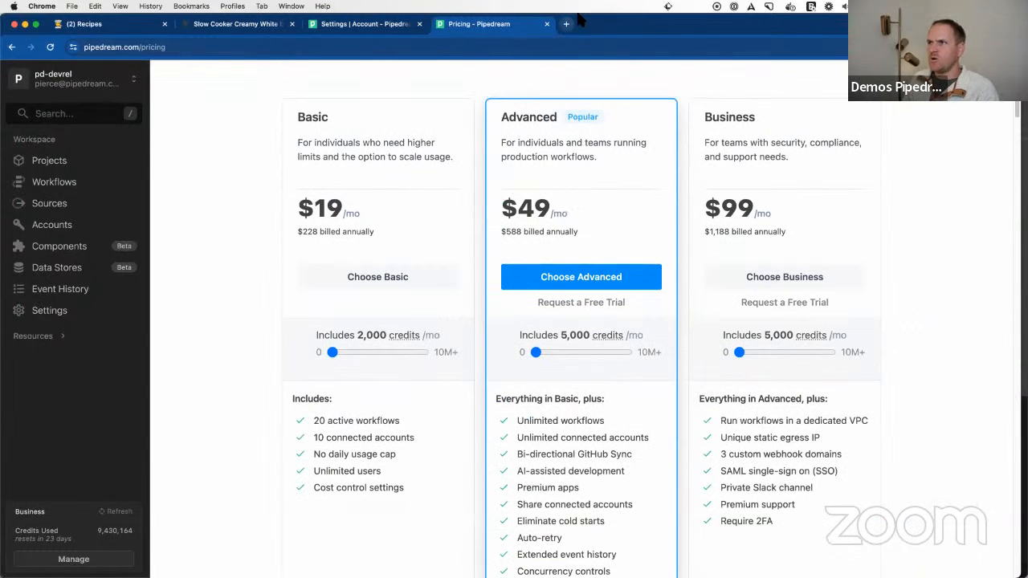
# Step: Go from the pricing page to pipedream.com/support in the same browser tab
pyautogui.press('super+Tab')
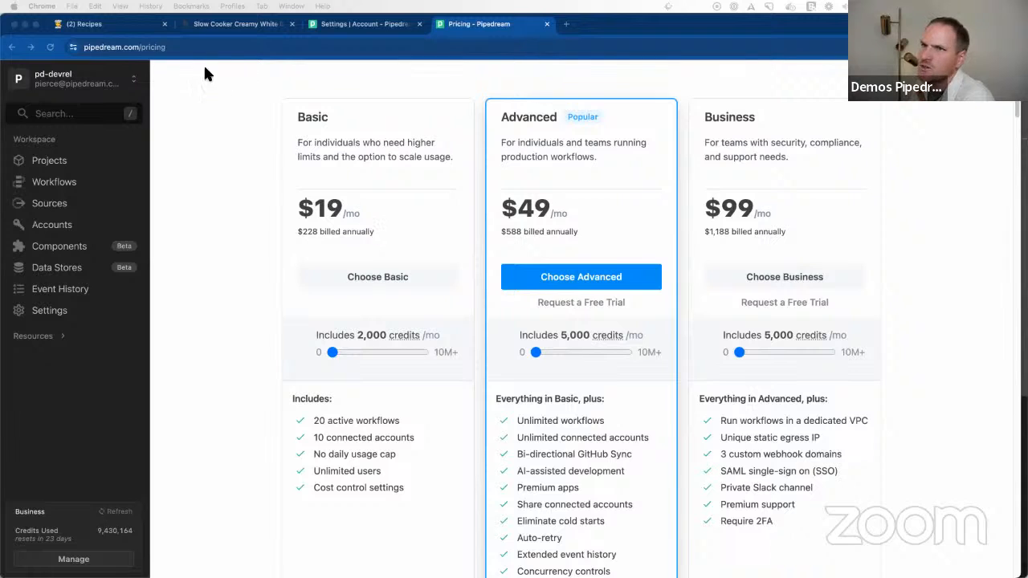
pyautogui.click(147, 48)
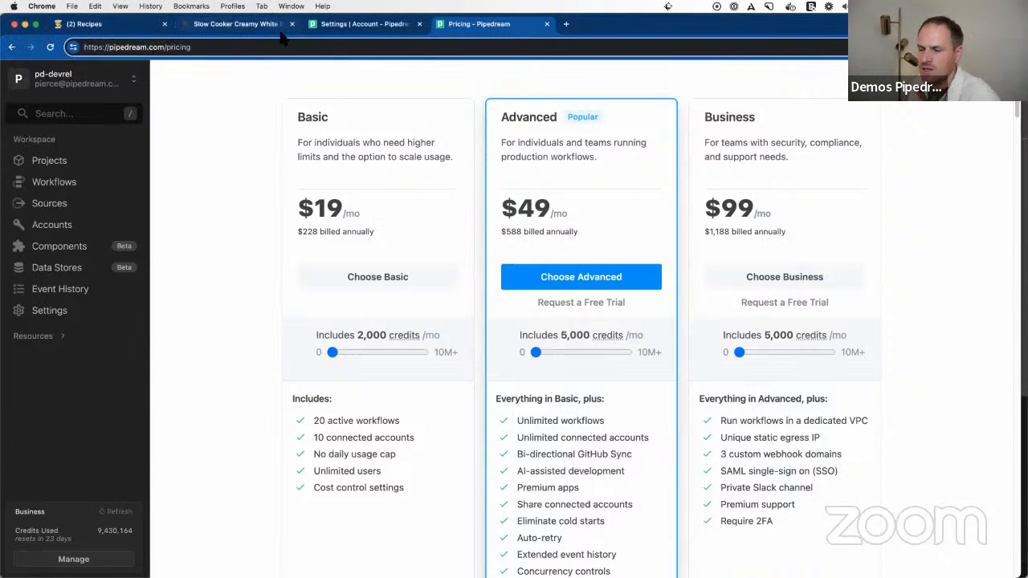
pyautogui.hotkey('alt', 'shift', 'Left')
pyautogui.write('support')
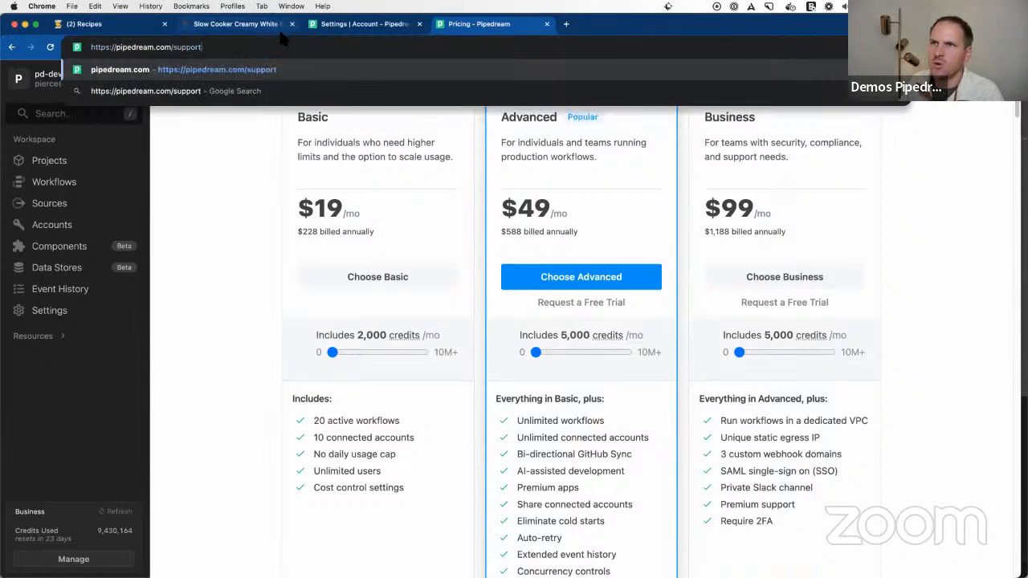
pyautogui.press('Return')
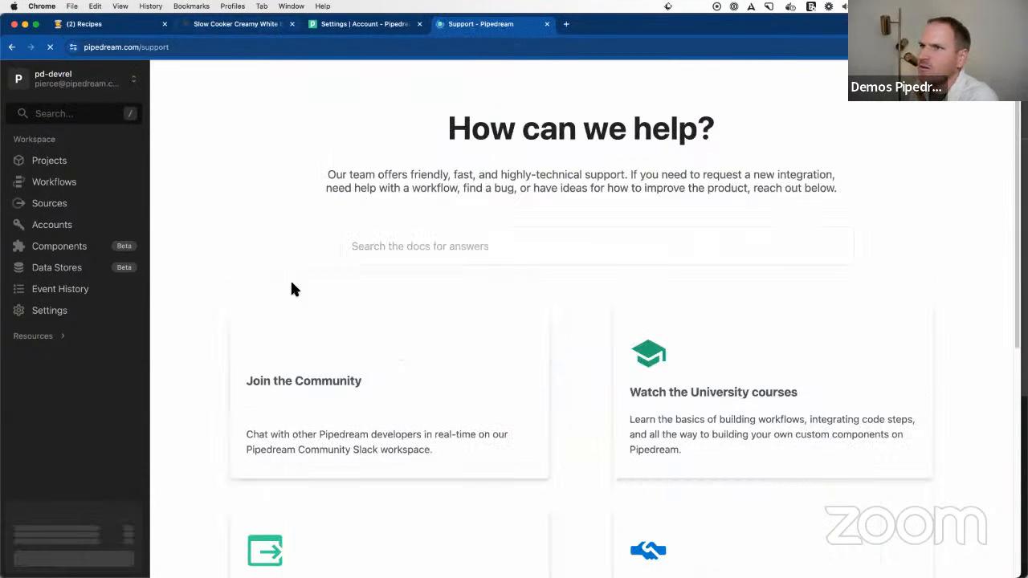
# Step: Look over the support options and open the Pipedream University courses
pyautogui.scroll(-3, 446, 310)
pyautogui.scroll(1, 462, 319)
pyautogui.scroll(-1, 459, 308)
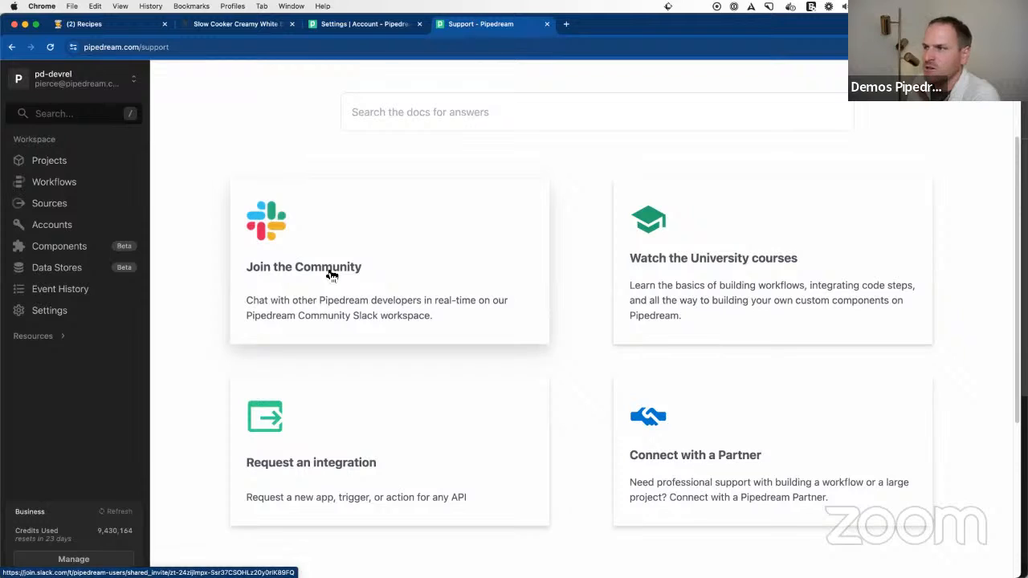
pyautogui.click(663, 260)
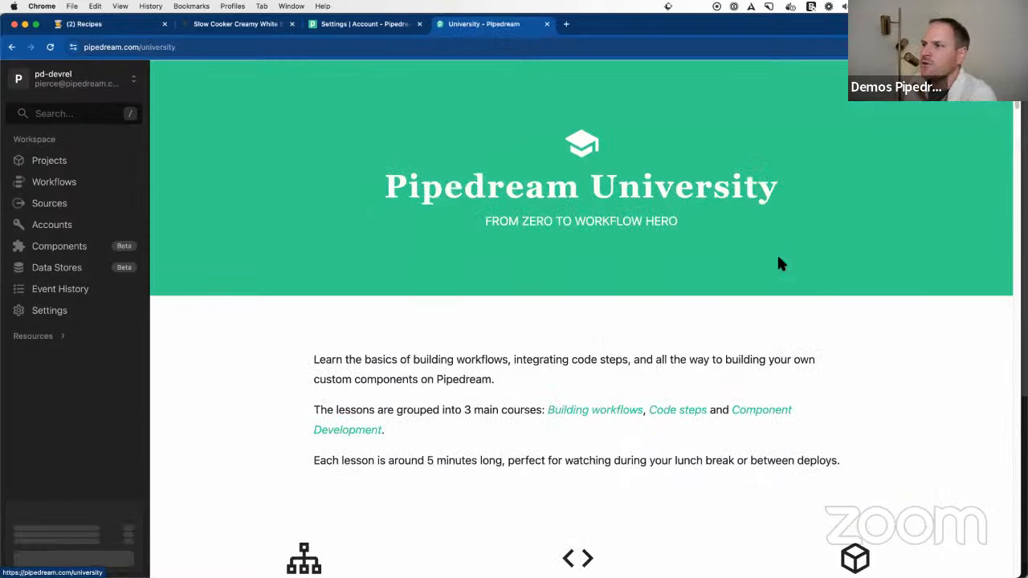
# Step: Browse the University's Developing Workflows and Code Steps lessons down to the Component Development course
pyautogui.scroll(-5, 778, 264)
pyautogui.scroll(3, 777, 263)
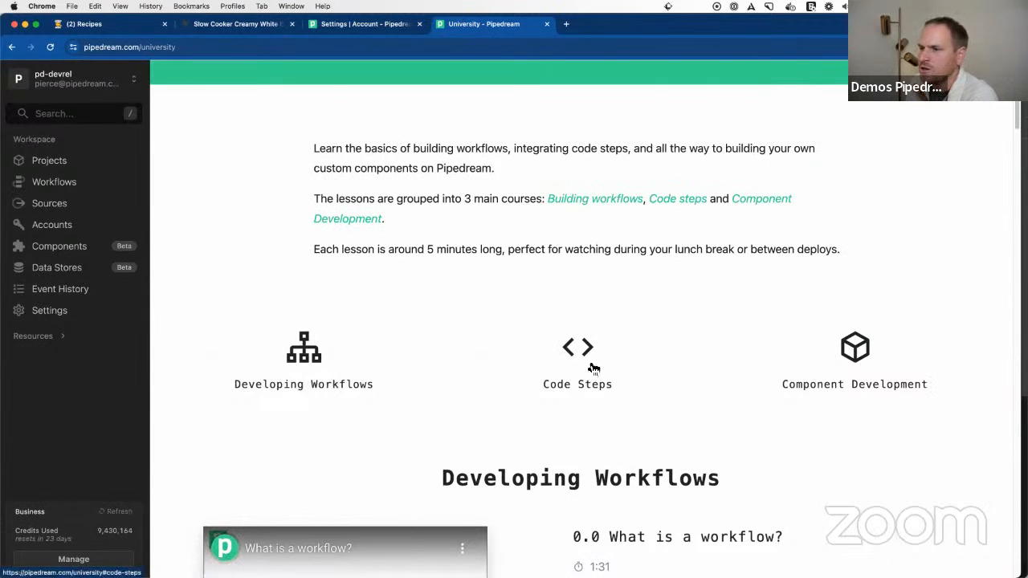
pyautogui.scroll(-7, 615, 375)
pyautogui.scroll(-12, 628, 377)
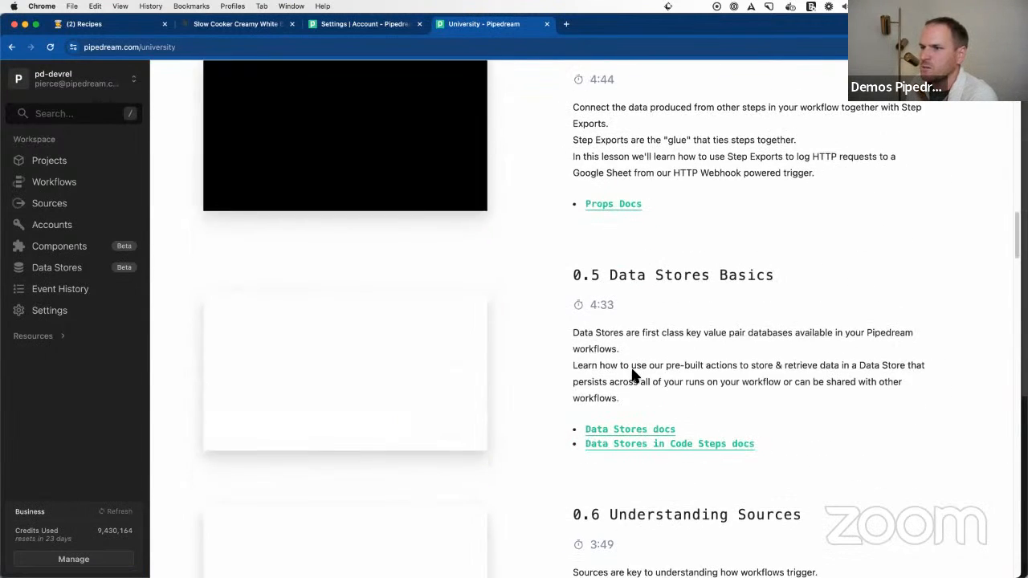
pyautogui.scroll(-10, 632, 376)
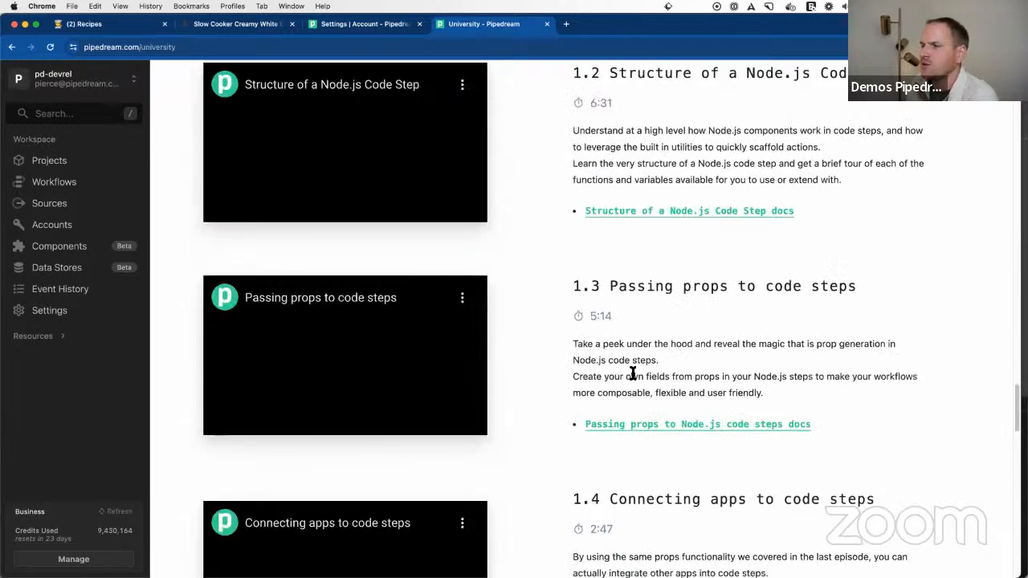
pyautogui.scroll(2, 633, 375)
pyautogui.scroll(-15, 632, 375)
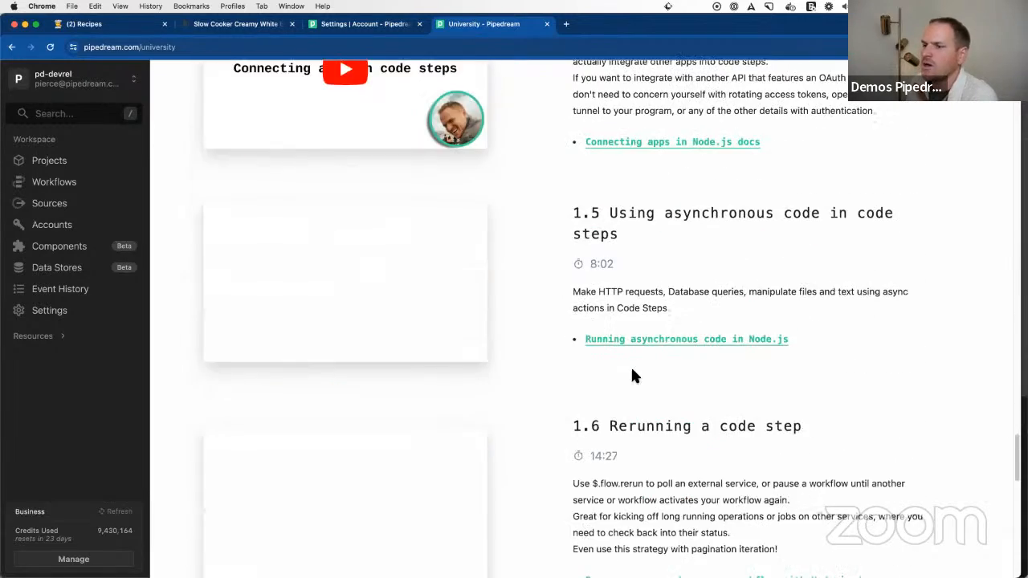
pyautogui.scroll(-1, 632, 371)
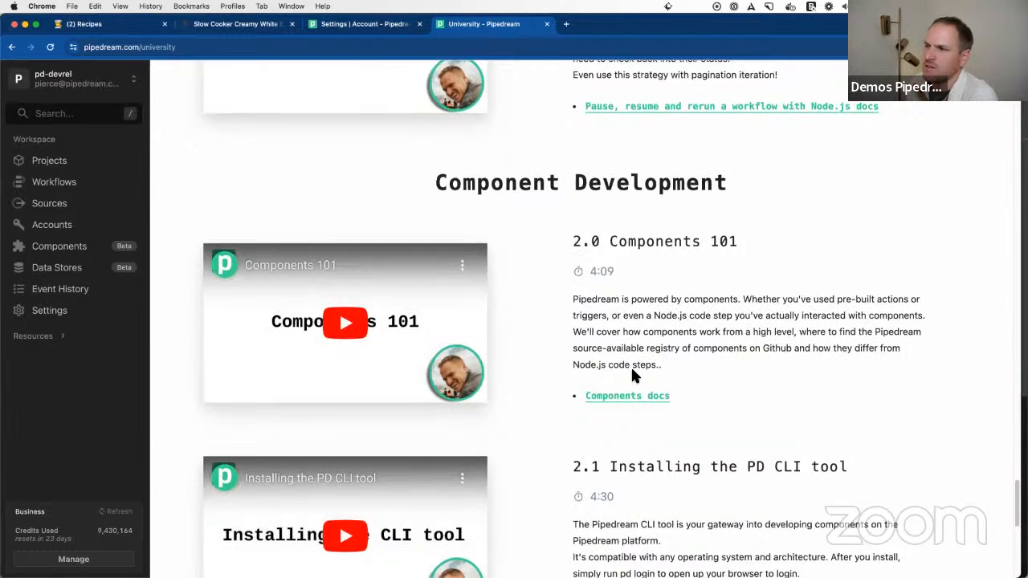
# Step: Highlight the Component Development heading and review that course's lessons, including the Gitpod environment and building a first action component
pyautogui.tripleClick(527, 185)
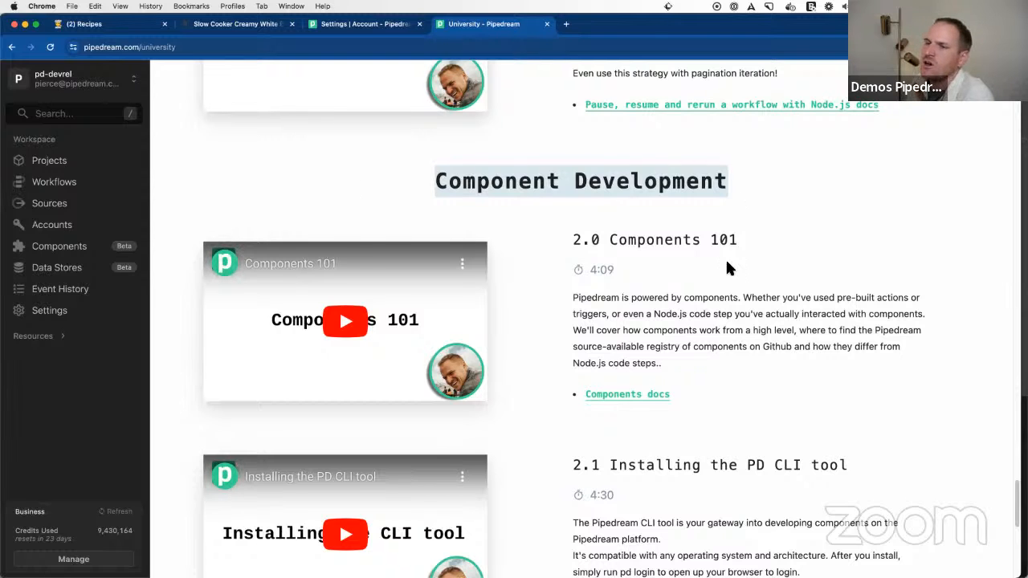
pyautogui.scroll(-5, 727, 266)
pyautogui.scroll(-4, 727, 267)
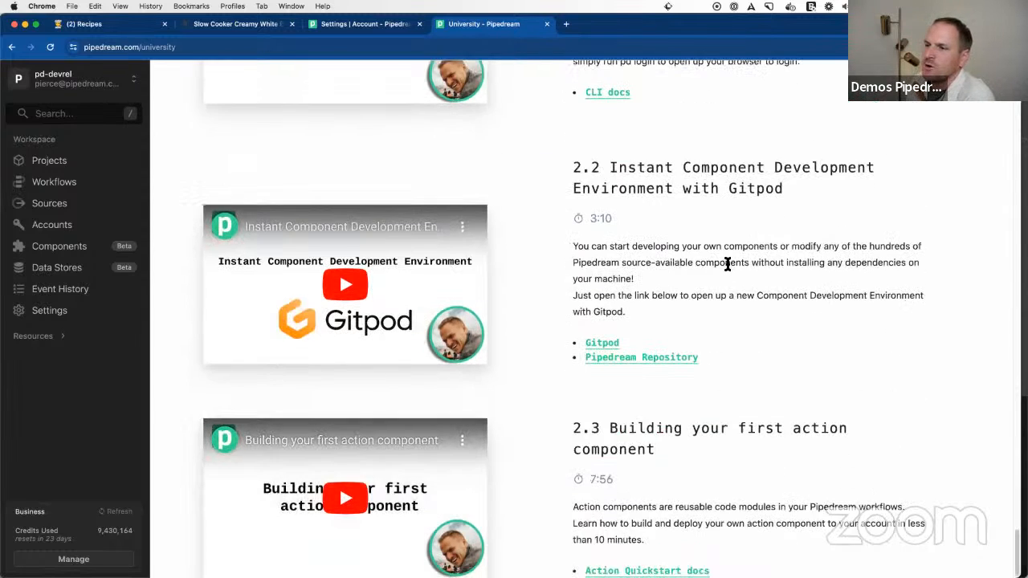